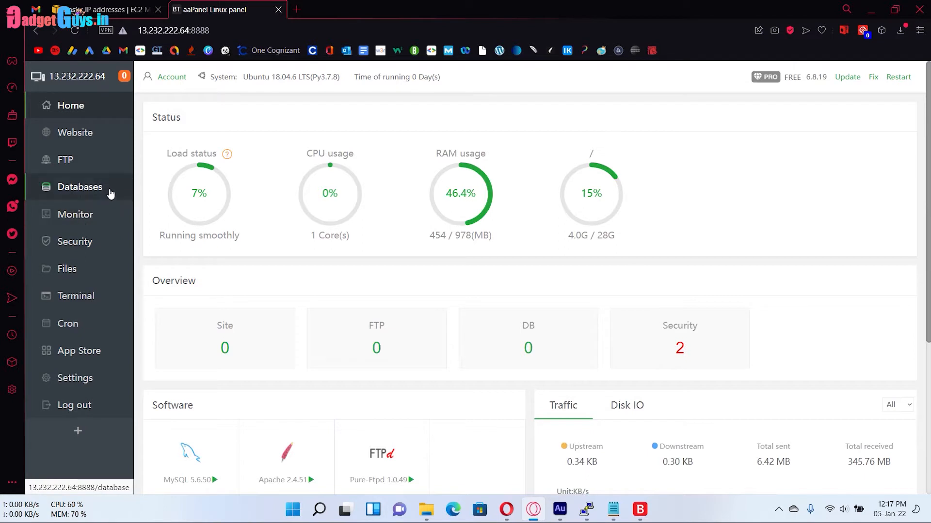
Step: Search the web for "wordpress download" in a new tab and open the WordPress.org download page
{"action": "left_click", "coordinate": [297, 9]}
{"action": "type", "text": "wo"}
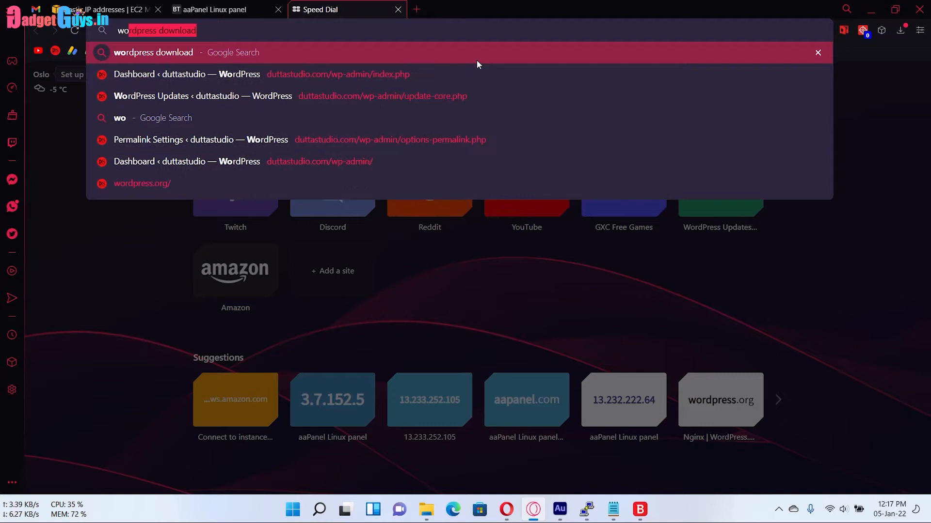
{"action": "key", "text": "Return"}
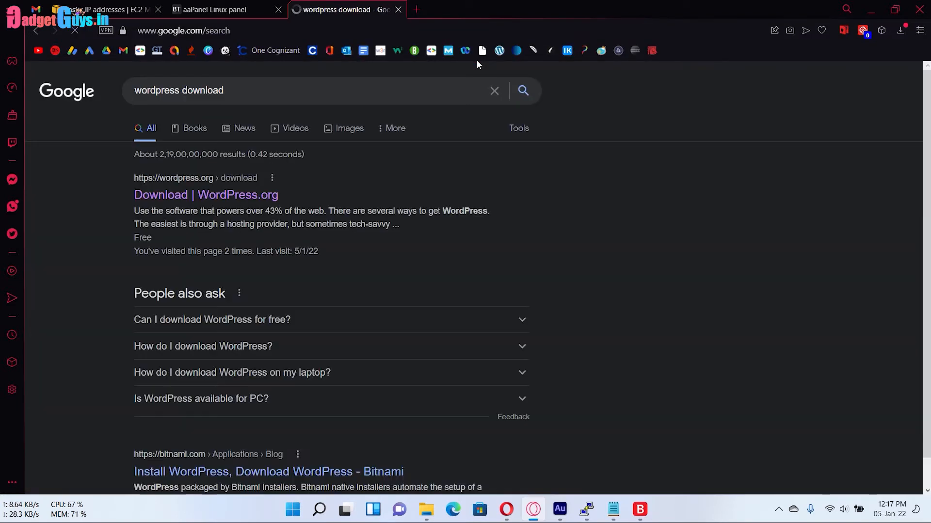
{"action": "left_click", "coordinate": [228, 195]}
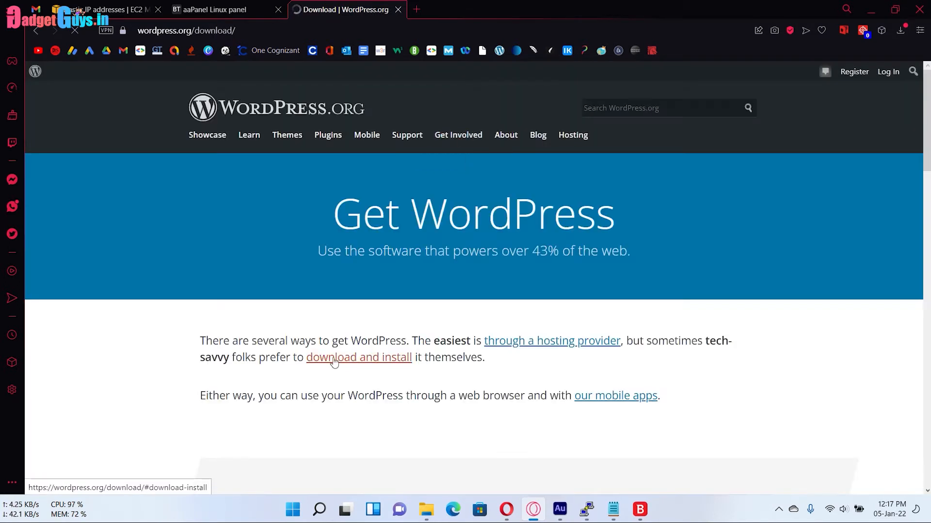
Step: Download WordPress 5.8.2 as wordpress-5.8.2.zip, save it to the Desktop and check that the download completes
{"action": "left_click", "coordinate": [333, 357]}
{"action": "left_click", "coordinate": [494, 198]}
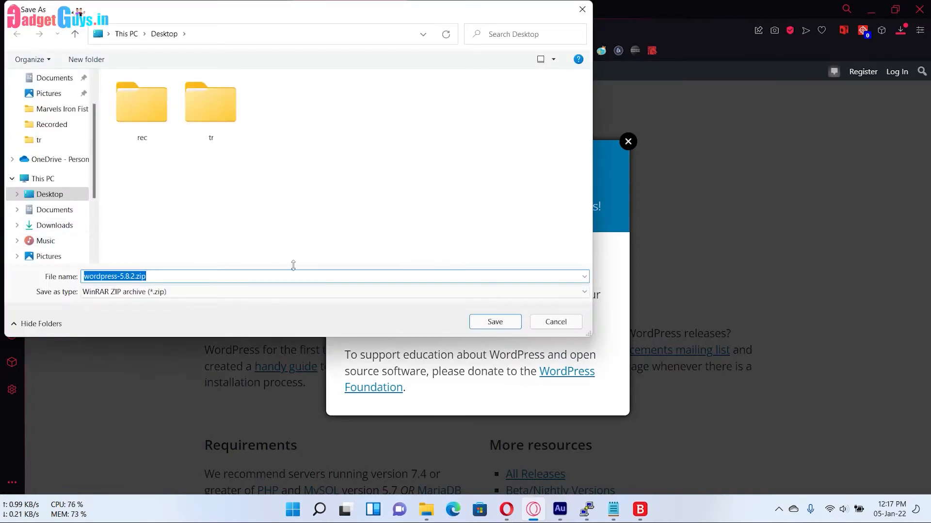
{"action": "left_click", "coordinate": [507, 330]}
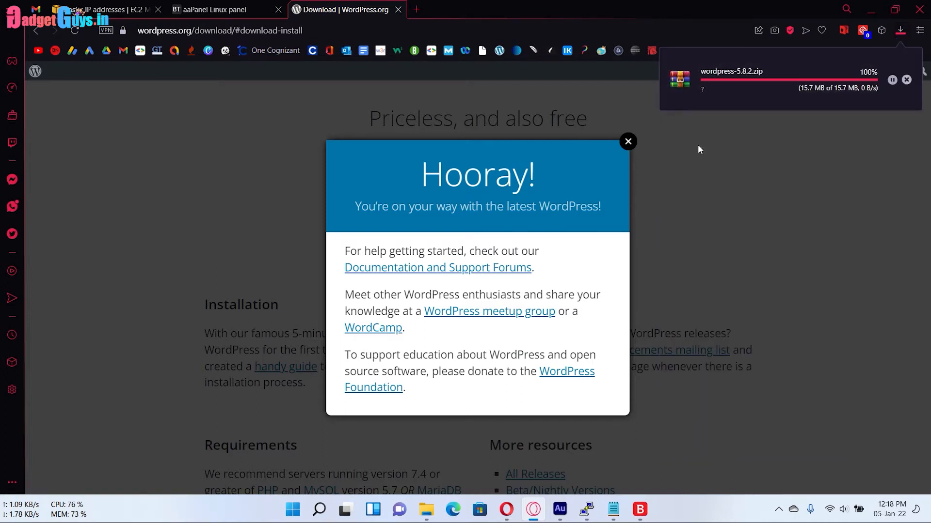
{"action": "left_click", "coordinate": [627, 141]}
{"action": "left_click", "coordinate": [901, 33]}
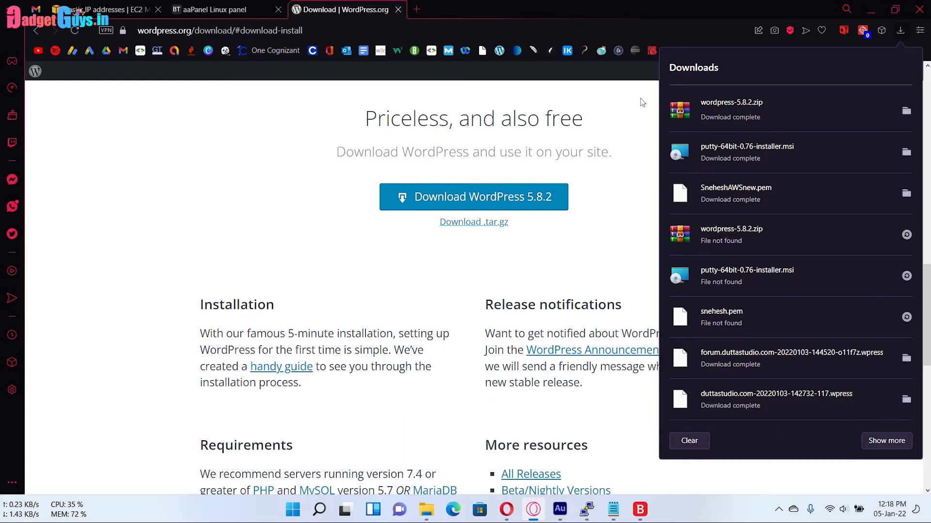
{"action": "left_click", "coordinate": [642, 103]}
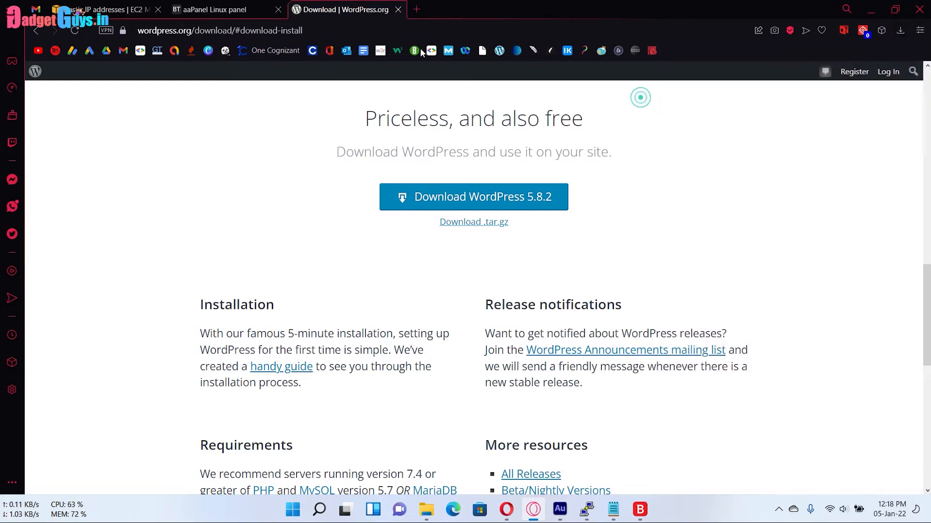
Step: Return to aaPanel and open the www/wwwroot folder in its file manager
{"action": "left_click", "coordinate": [208, 9]}
{"action": "left_click", "coordinate": [67, 270]}
{"action": "scroll", "coordinate": [269, 269], "scroll_direction": "down", "scroll_amount": 7}
{"action": "scroll", "coordinate": [270, 270], "scroll_direction": "down", "scroll_amount": 3}
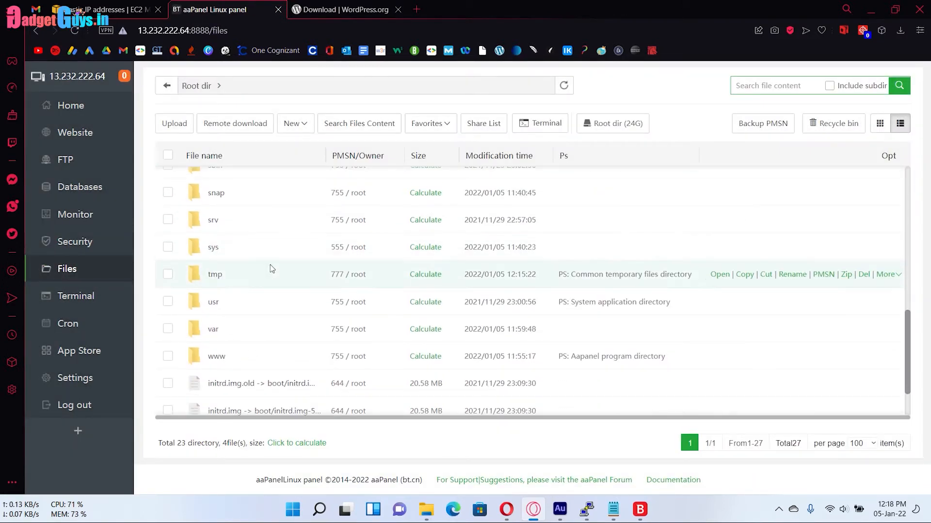
{"action": "left_click", "coordinate": [218, 357]}
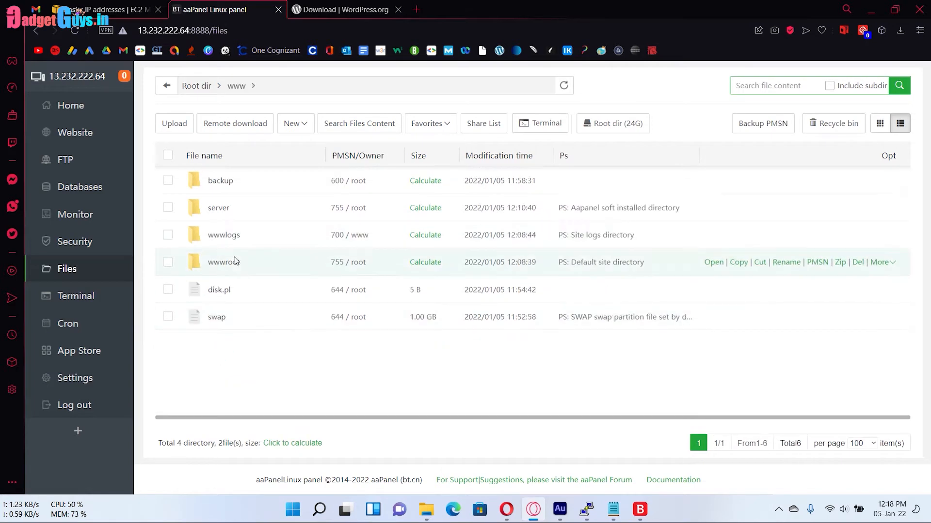
{"action": "left_click", "coordinate": [223, 266]}
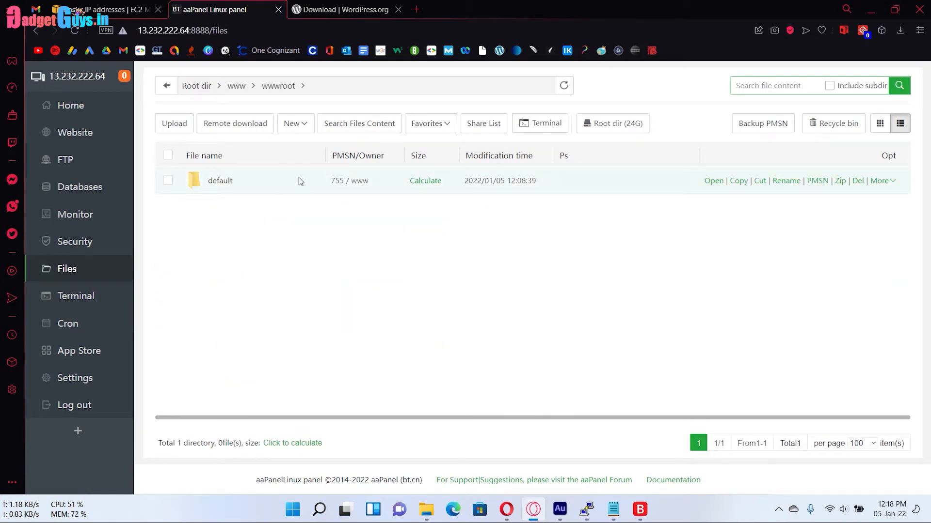
Step: Create a new directory named Wordpress inside wwwroot and open it
{"action": "left_click", "coordinate": [292, 123]}
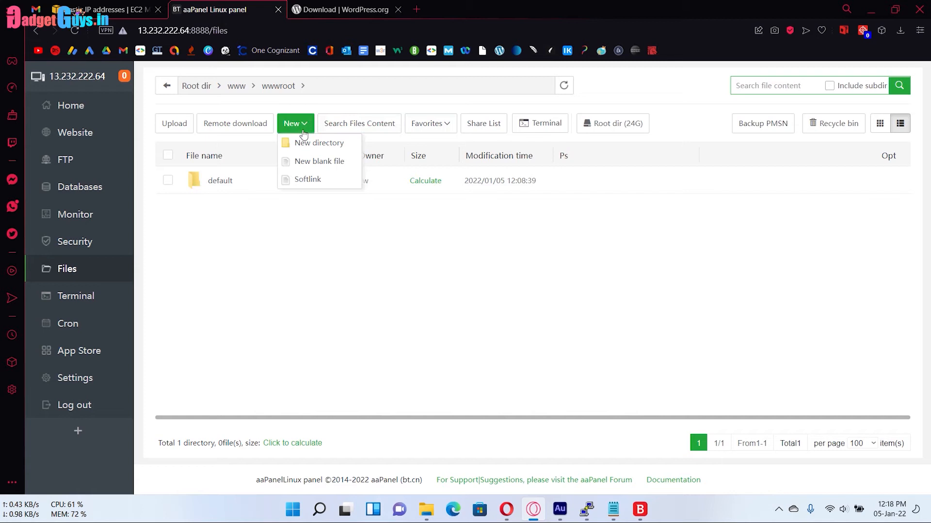
{"action": "left_click", "coordinate": [305, 141]}
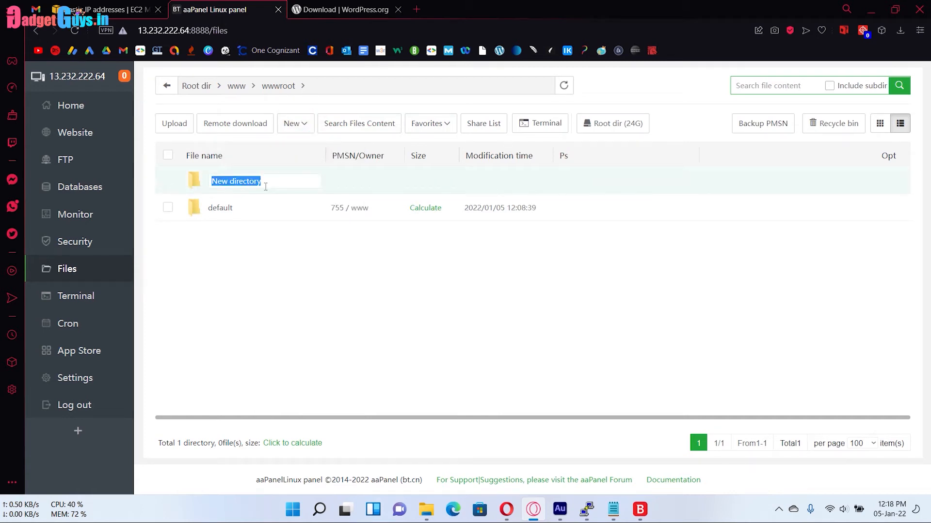
{"action": "type", "text": "Wordpress"}
{"action": "key", "text": "Return"}
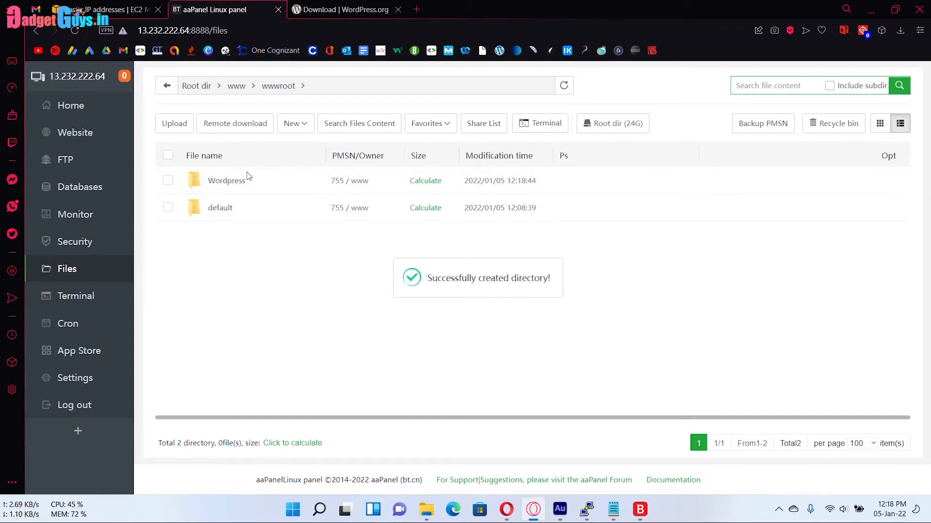
{"action": "left_click", "coordinate": [223, 180]}
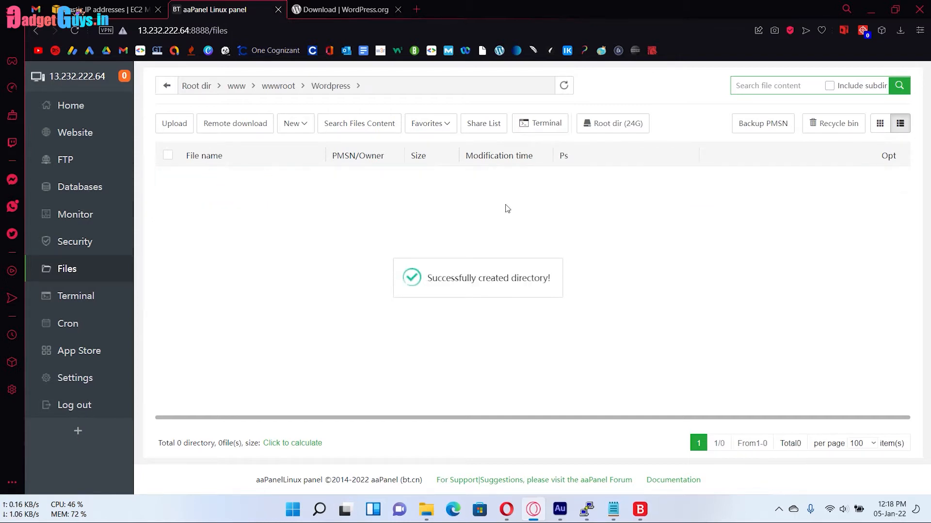
Step: Upload wordpress-5.8.2.zip from the desktop into the /www/wwwroot/Wordpress directory
{"action": "left_click", "coordinate": [898, 9]}
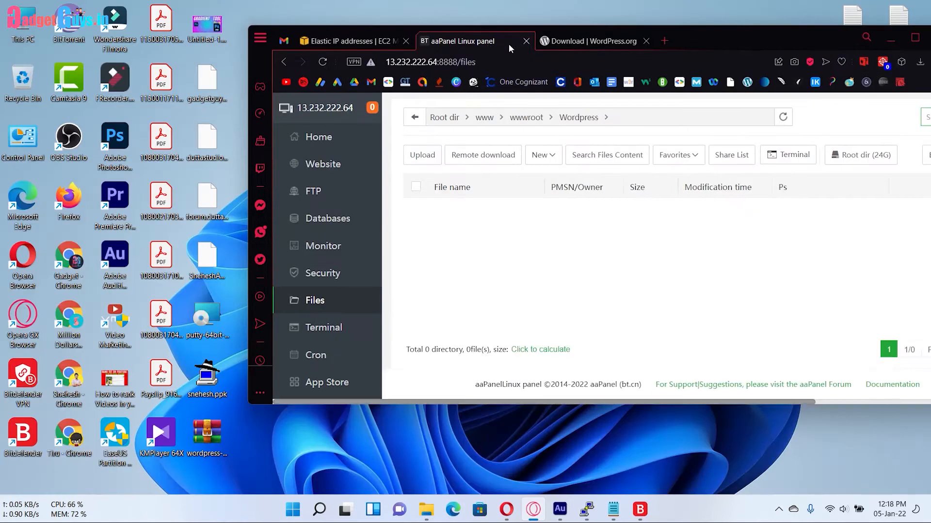
{"action": "left_click", "coordinate": [530, 120]}
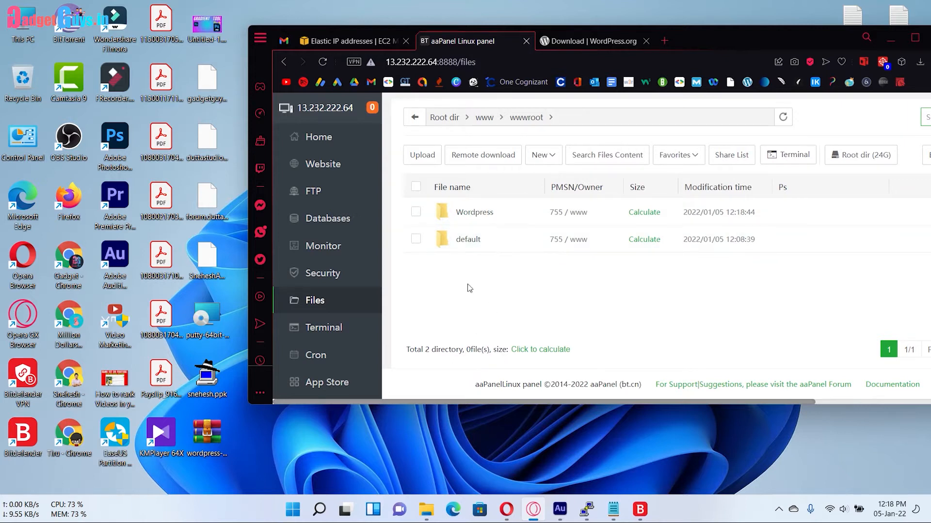
{"action": "left_click", "coordinate": [472, 214]}
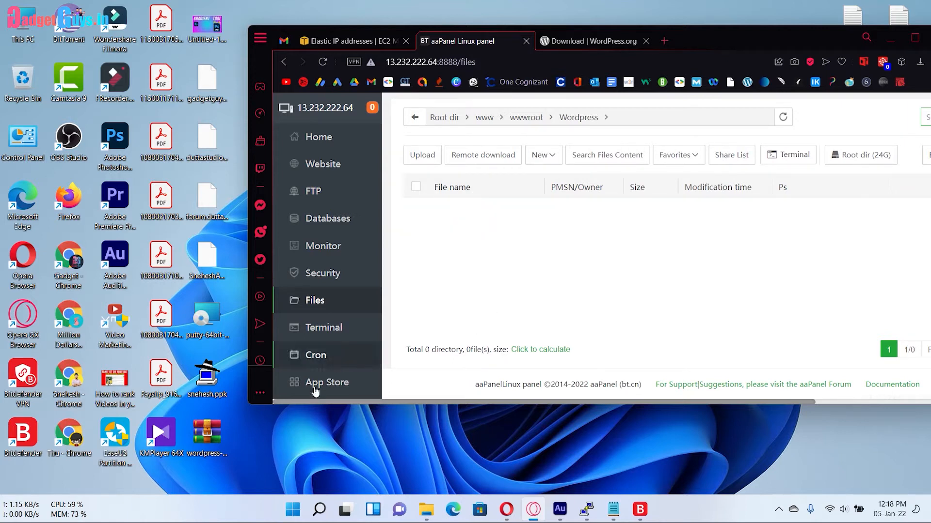
{"action": "left_click_drag", "start_coordinate": [207, 434], "coordinate": [529, 291]}
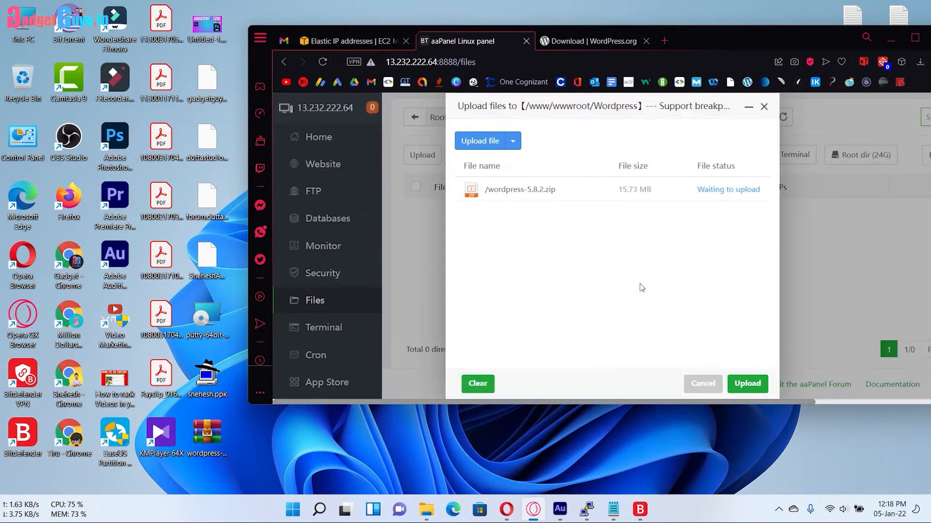
{"action": "left_click", "coordinate": [747, 384]}
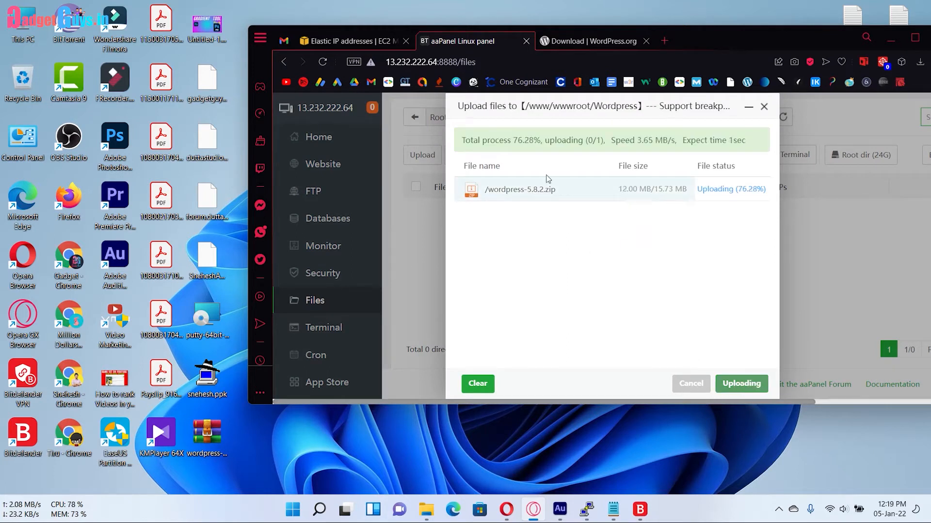
{"action": "left_click", "coordinate": [915, 39]}
{"action": "left_click", "coordinate": [631, 140]}
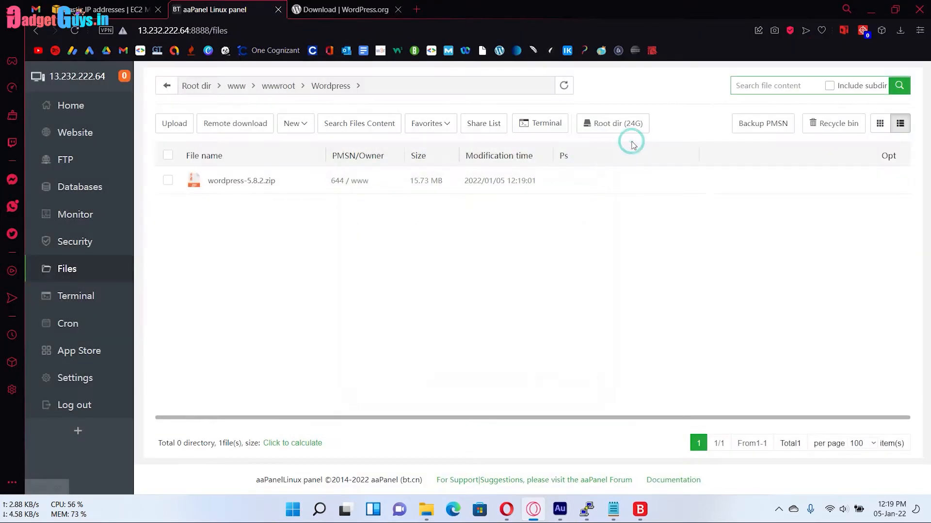
Step: Unzip wordpress-5.8.2.zip into /www/wwwroot/Wordpress with UTF-8 encoding, and open the site manager
{"action": "mouse_move", "coordinate": [722, 187]}
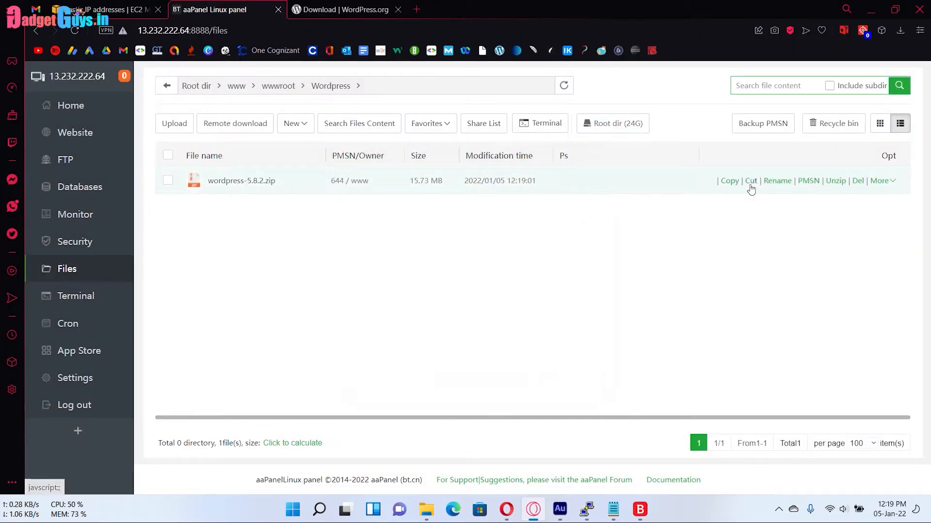
{"action": "left_click", "coordinate": [835, 180]}
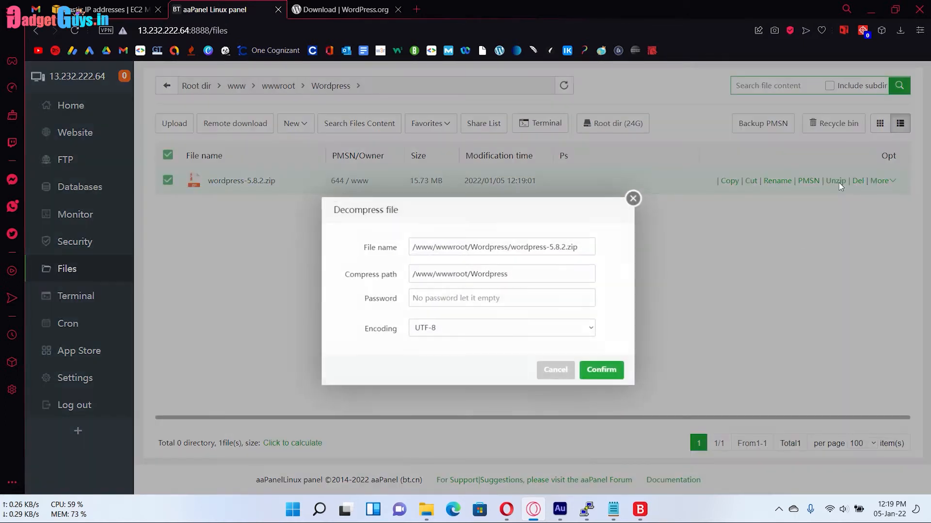
{"action": "left_click", "coordinate": [592, 371]}
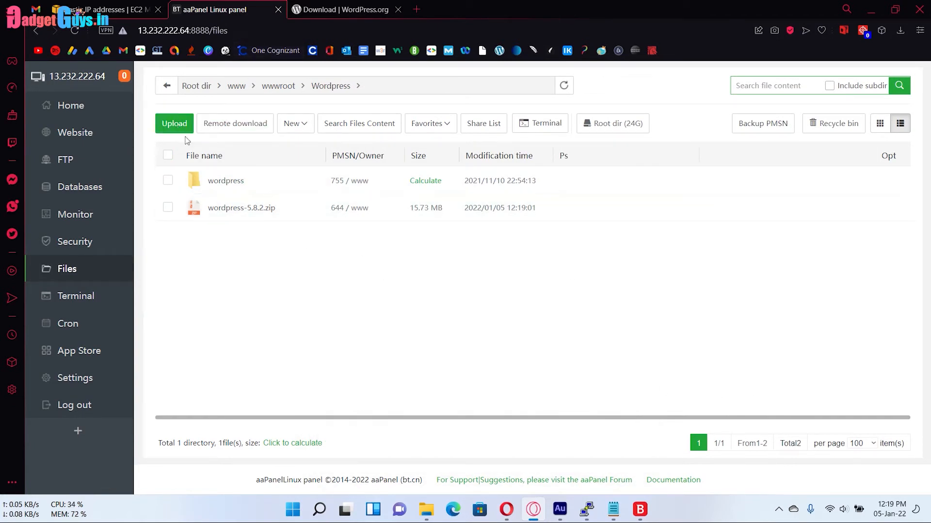
{"action": "left_click", "coordinate": [65, 135]}
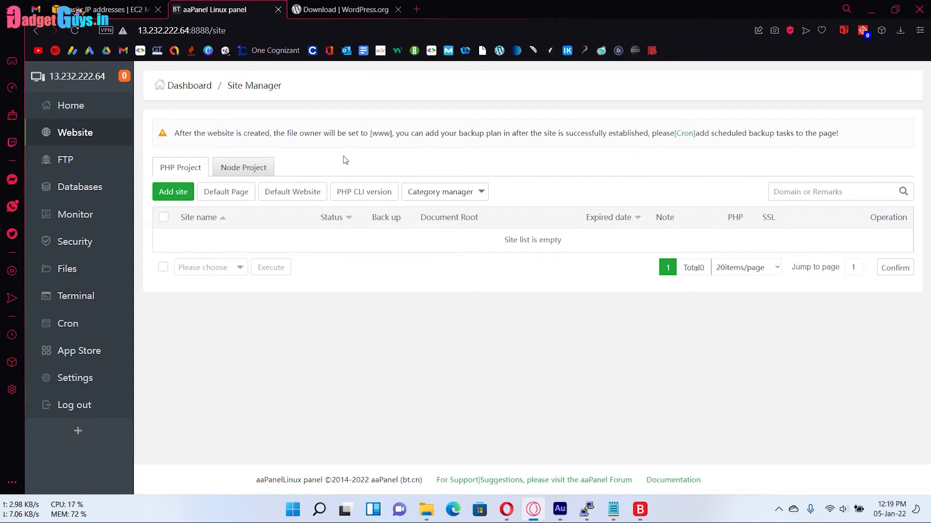
Step: Switch to the AWS EC2 console and examine the allocated Elastic IP address and its details
{"action": "left_click", "coordinate": [104, 9]}
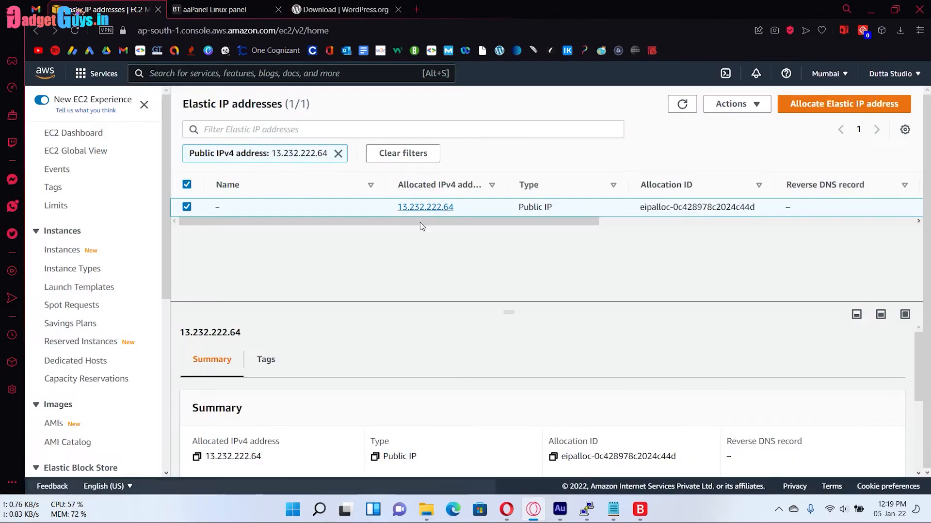
{"action": "left_click_drag", "start_coordinate": [491, 221], "coordinate": [779, 234]}
{"action": "left_click", "coordinate": [697, 253]}
{"action": "left_click_drag", "start_coordinate": [644, 220], "coordinate": [355, 222]}
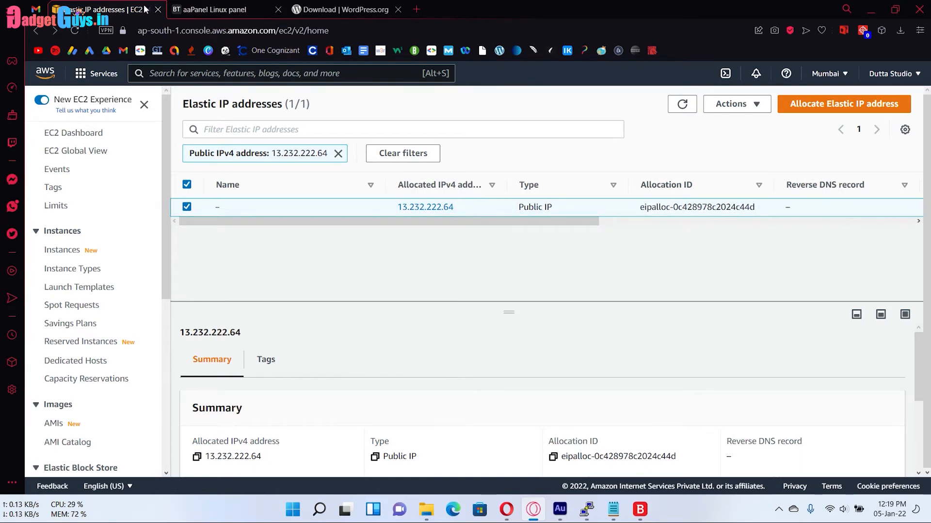
{"action": "left_click", "coordinate": [213, 9]}
{"action": "left_click", "coordinate": [101, 9]}
{"action": "left_click_drag", "start_coordinate": [464, 208], "coordinate": [397, 207]}
{"action": "left_click", "coordinate": [459, 188]}
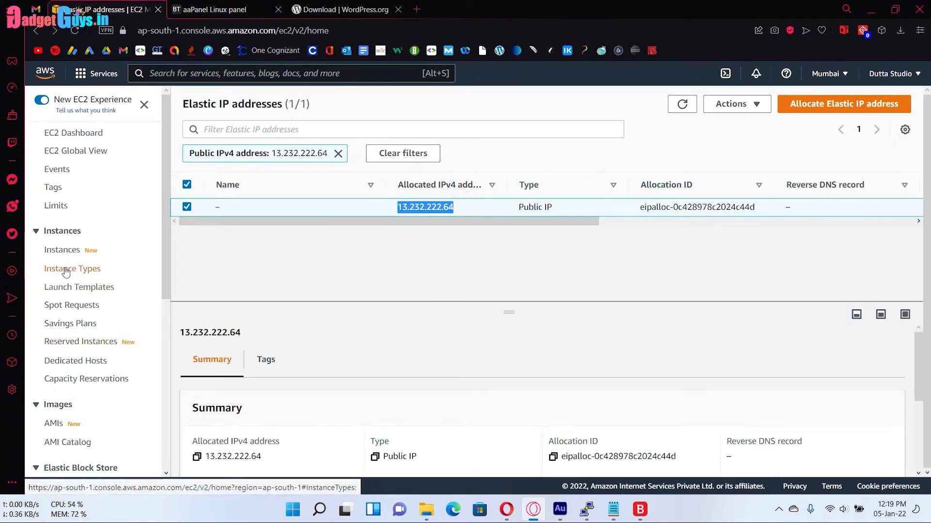
Step: Open the EC2 instances list and examine the instance's public DNS, public IPv4 and Elastic IP columns
{"action": "scroll", "coordinate": [67, 272], "scroll_direction": "down", "scroll_amount": 6}
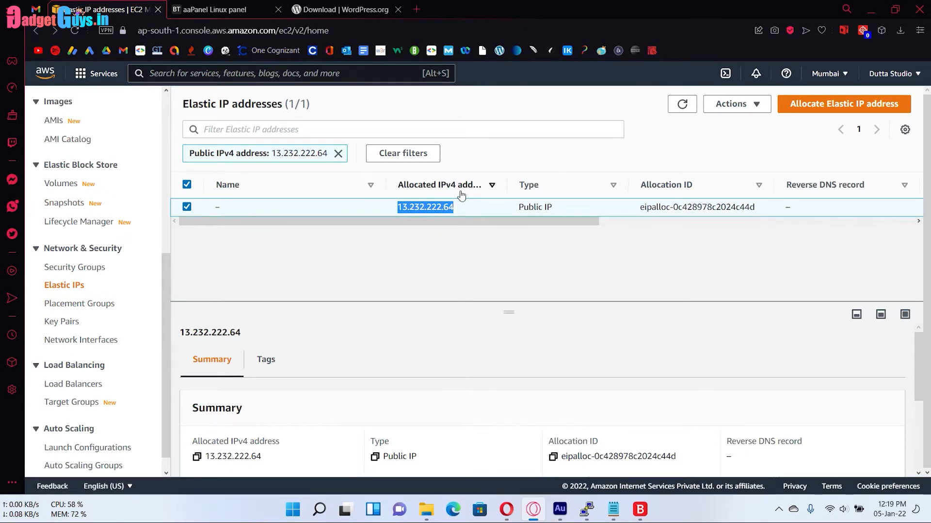
{"action": "scroll", "coordinate": [116, 257], "scroll_direction": "up", "scroll_amount": 4}
{"action": "scroll", "coordinate": [116, 257], "scroll_direction": "up", "scroll_amount": 3}
{"action": "left_click", "coordinate": [68, 250]}
{"action": "left_click_drag", "start_coordinate": [395, 182], "coordinate": [609, 188]}
{"action": "scroll", "coordinate": [542, 169], "scroll_direction": "right", "scroll_amount": 1}
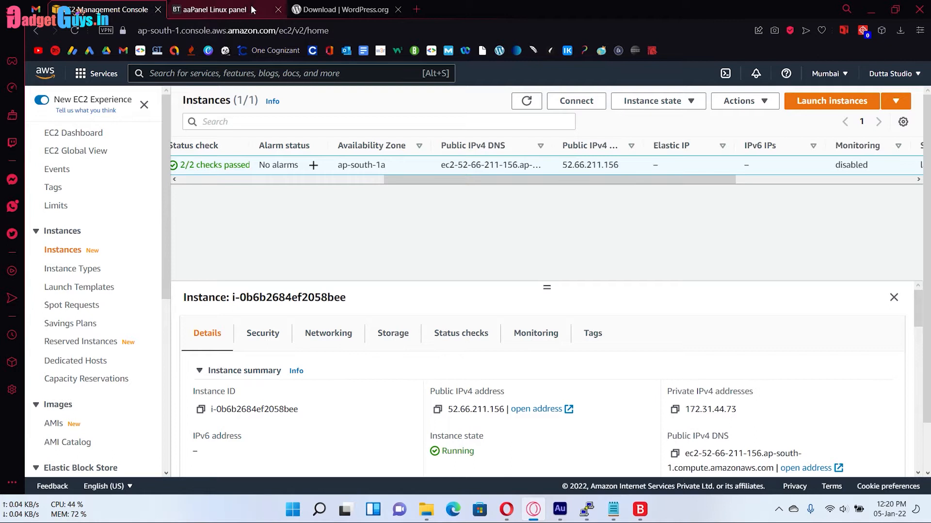
{"action": "left_click", "coordinate": [223, 10]}
{"action": "left_click", "coordinate": [116, 5]}
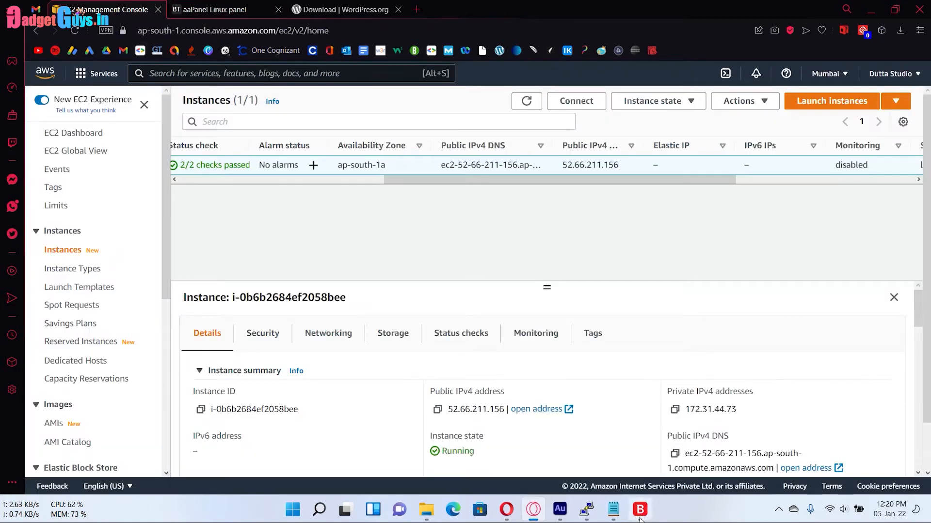
Step: Check the aaPanel internet address in the Notepad installation notes, then return to the EC2 instances list
{"action": "left_click", "coordinate": [613, 509]}
{"action": "left_click", "coordinate": [613, 509]}
{"action": "left_click", "coordinate": [614, 510]}
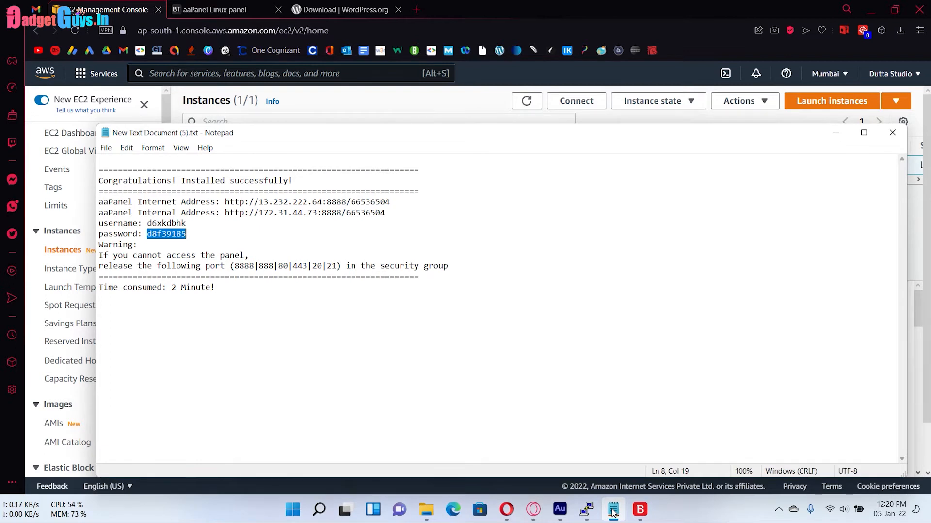
{"action": "left_click", "coordinate": [613, 510]}
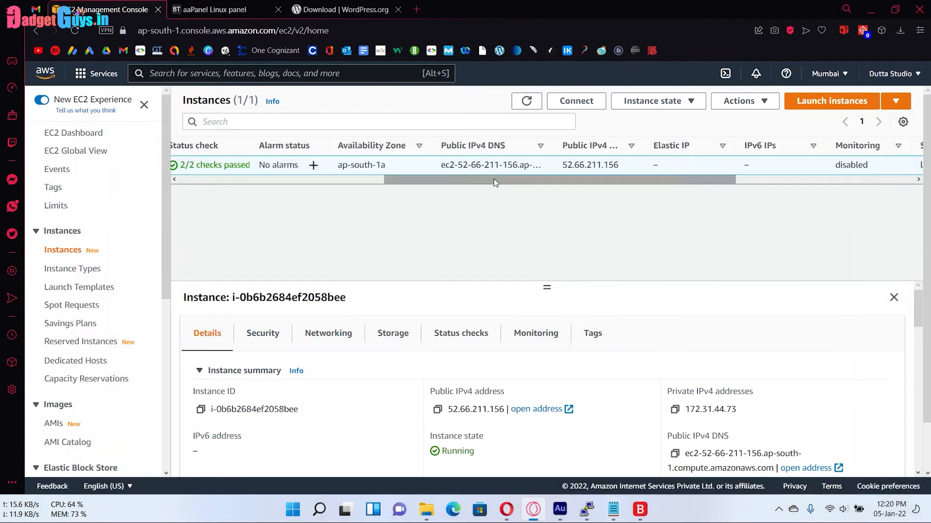
Step: Review the instance's remaining columns through launch time, sorting the list by launch time, and return to its first columns
{"action": "left_click_drag", "start_coordinate": [497, 179], "coordinate": [693, 189]}
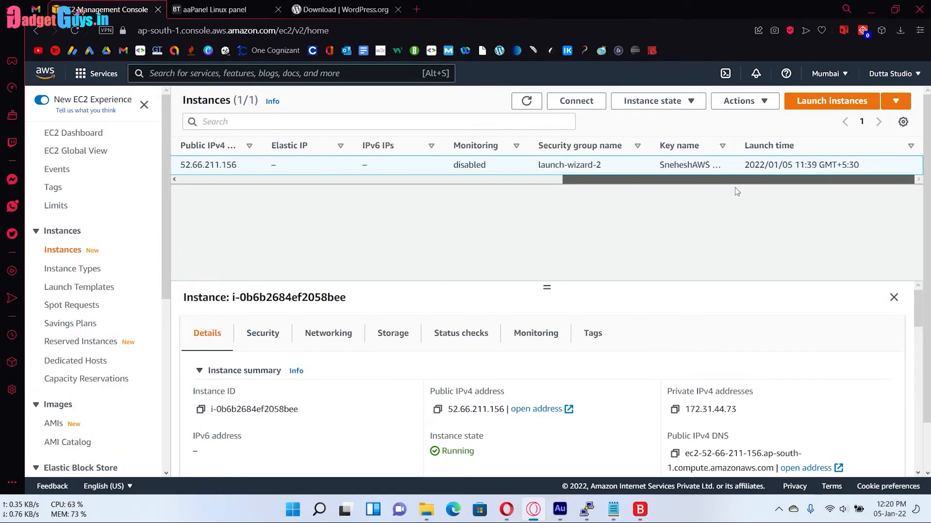
{"action": "left_click", "coordinate": [912, 147]}
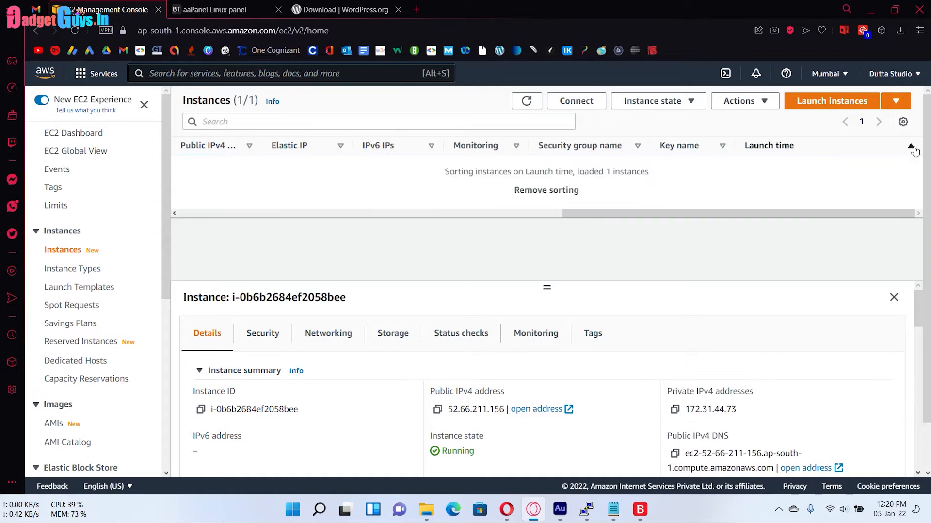
{"action": "left_click_drag", "start_coordinate": [592, 180], "coordinate": [180, 186]}
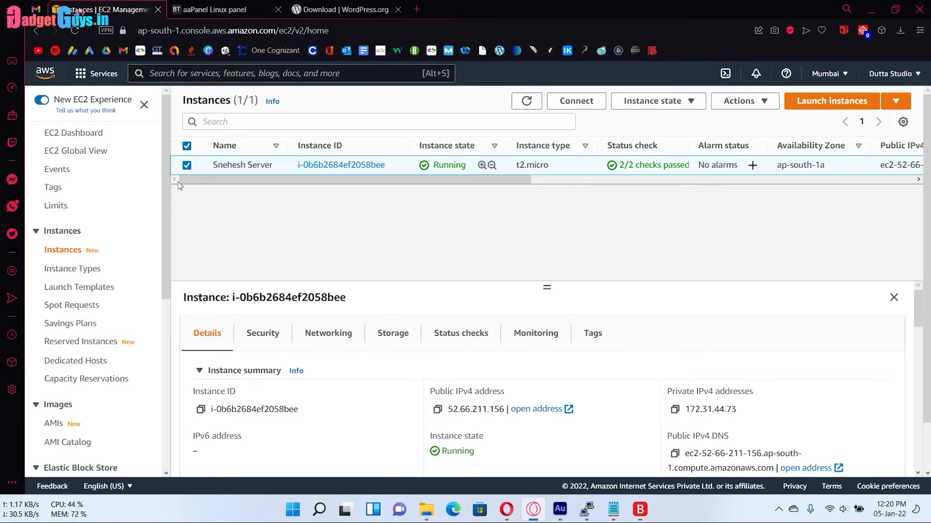
Step: Examine the instance's public IPv4 and Elastic IP columns and return to the list's first columns
{"action": "left_click_drag", "start_coordinate": [283, 180], "coordinate": [524, 187]}
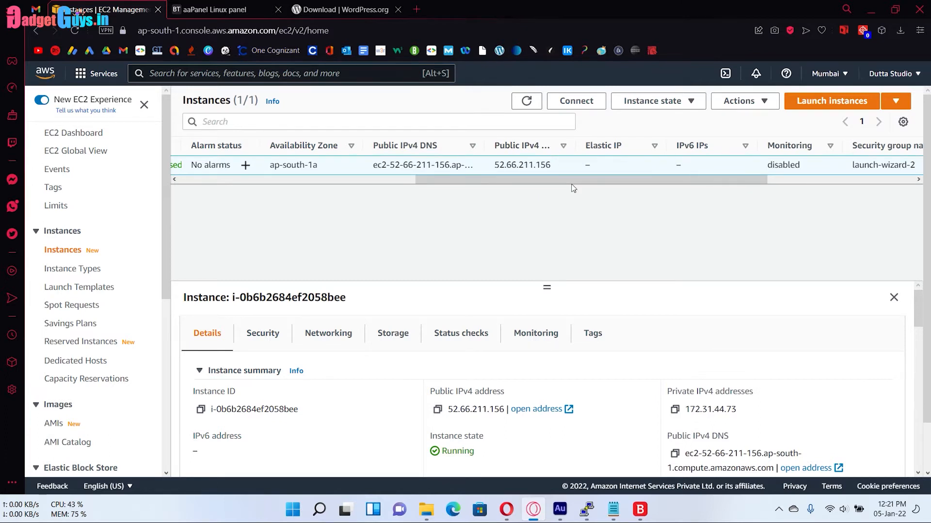
{"action": "left_click_drag", "start_coordinate": [565, 180], "coordinate": [507, 190]}
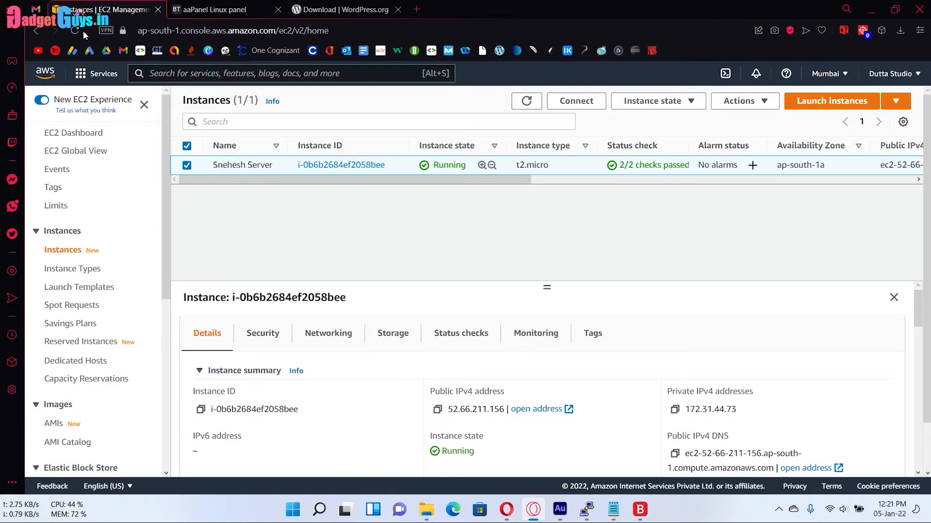
{"action": "right_click", "coordinate": [59, 249]}
{"action": "key", "text": "Escape"}
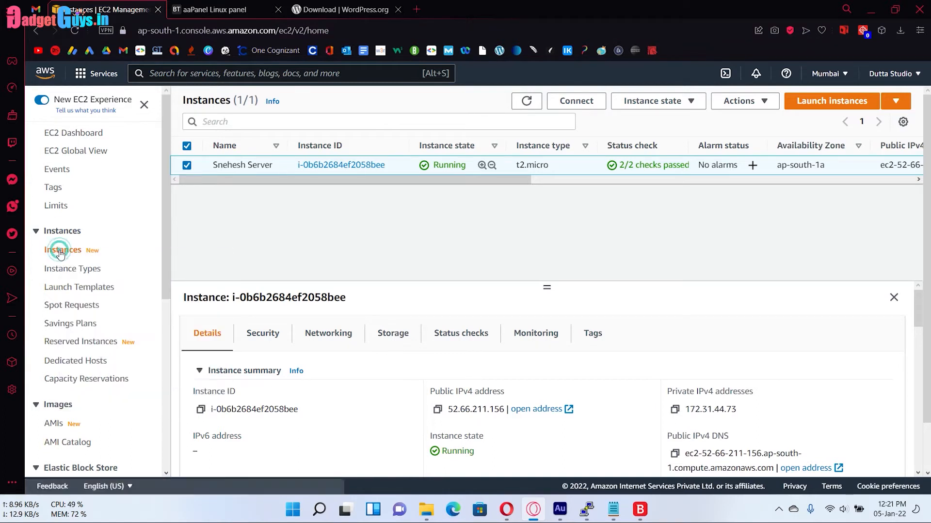
Step: Review the allocated Elastic IP address in EC2 and return to the instances list
{"action": "scroll", "coordinate": [63, 324], "scroll_direction": "down", "scroll_amount": 2}
{"action": "scroll", "coordinate": [68, 339], "scroll_direction": "down", "scroll_amount": 2}
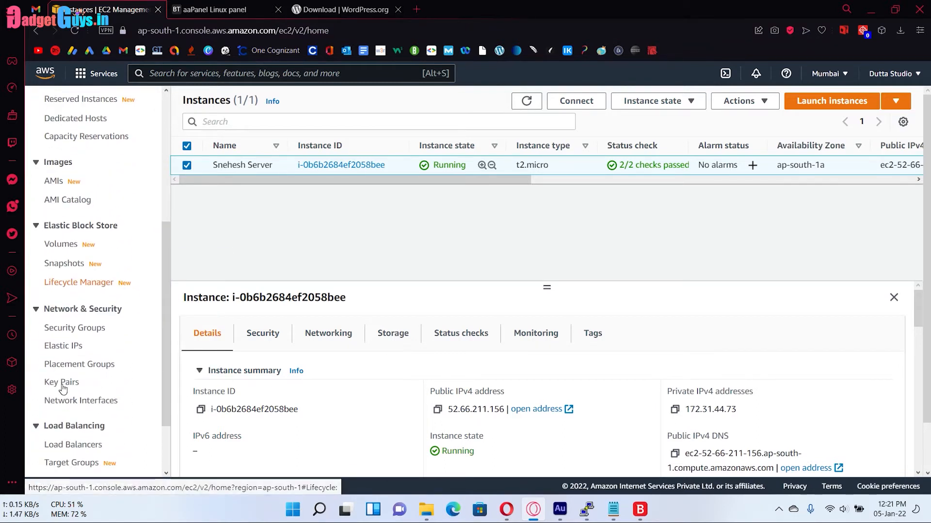
{"action": "left_click", "coordinate": [62, 347]}
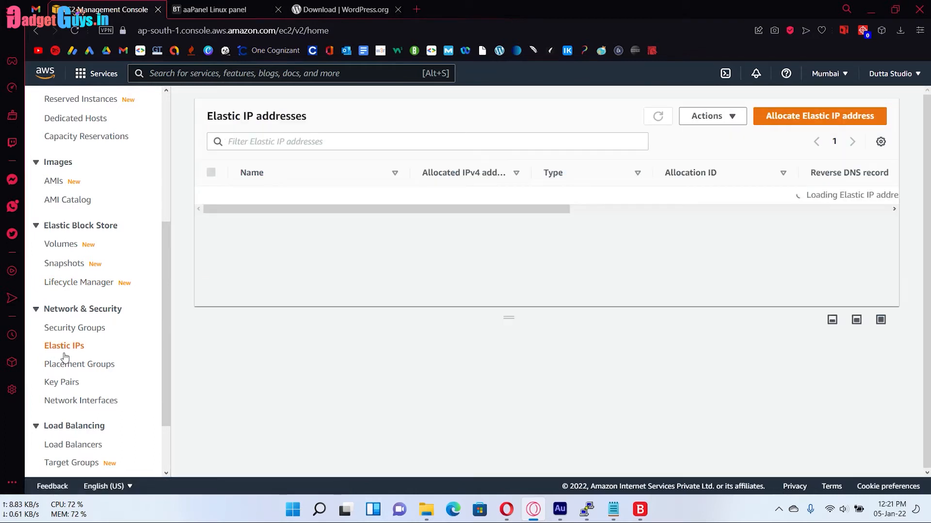
{"action": "scroll", "coordinate": [68, 365], "scroll_direction": "up", "scroll_amount": 5}
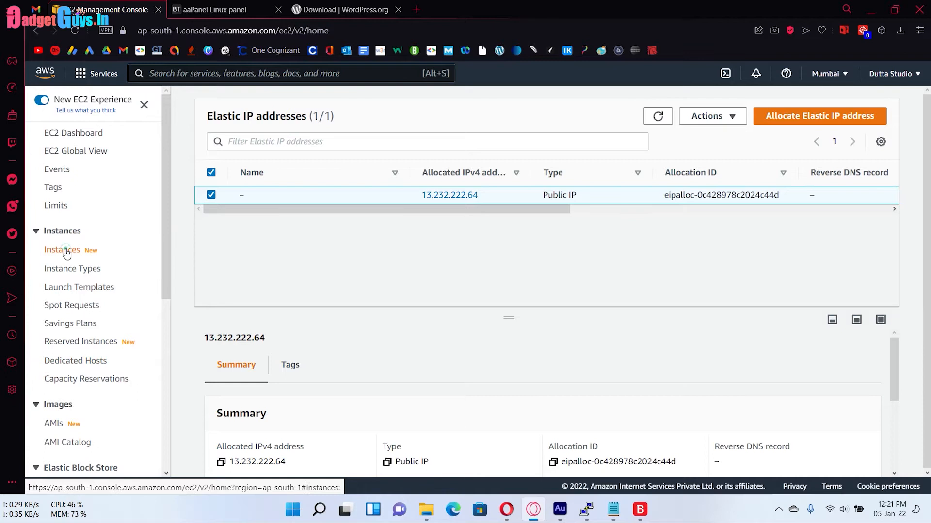
{"action": "left_click", "coordinate": [67, 254]}
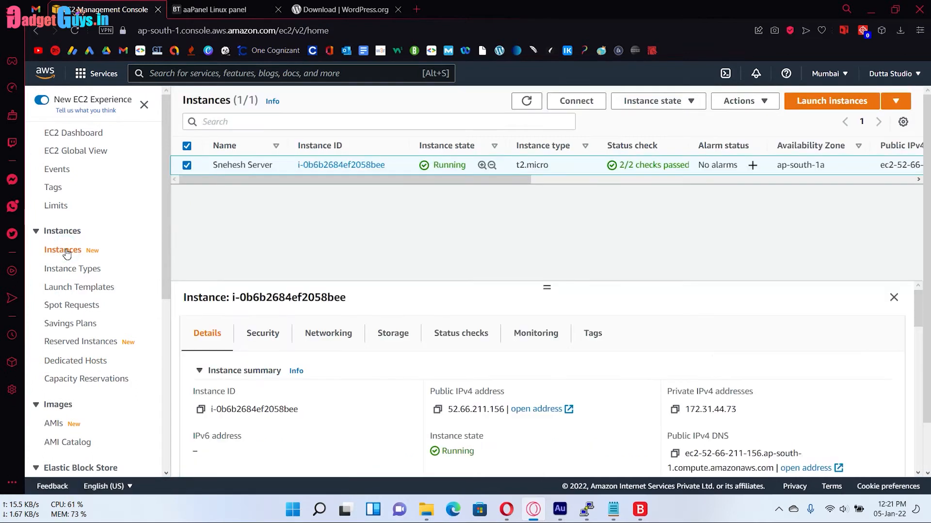
Step: Stop the running EC2 instance and refresh the instances list to follow its state
{"action": "left_click", "coordinate": [681, 103]}
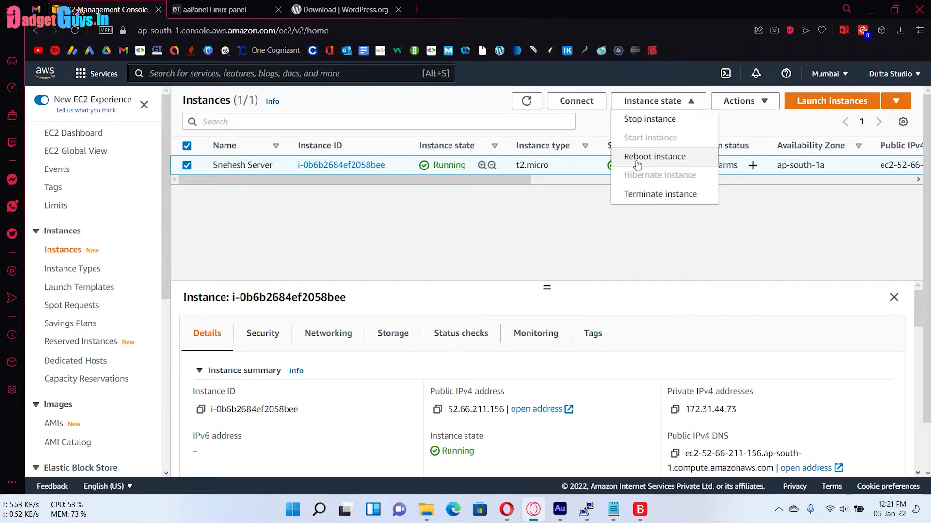
{"action": "left_click", "coordinate": [638, 124]}
{"action": "left_click", "coordinate": [704, 343]}
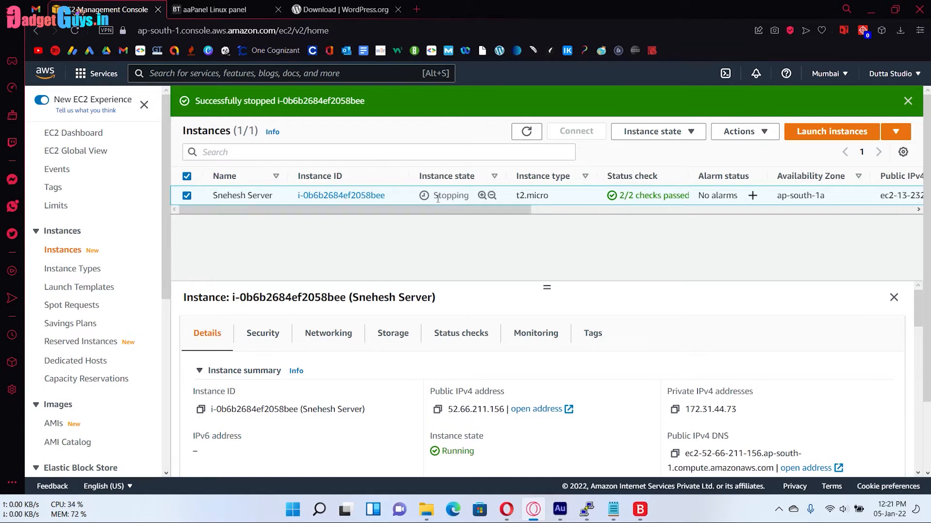
{"action": "left_click", "coordinate": [527, 132]}
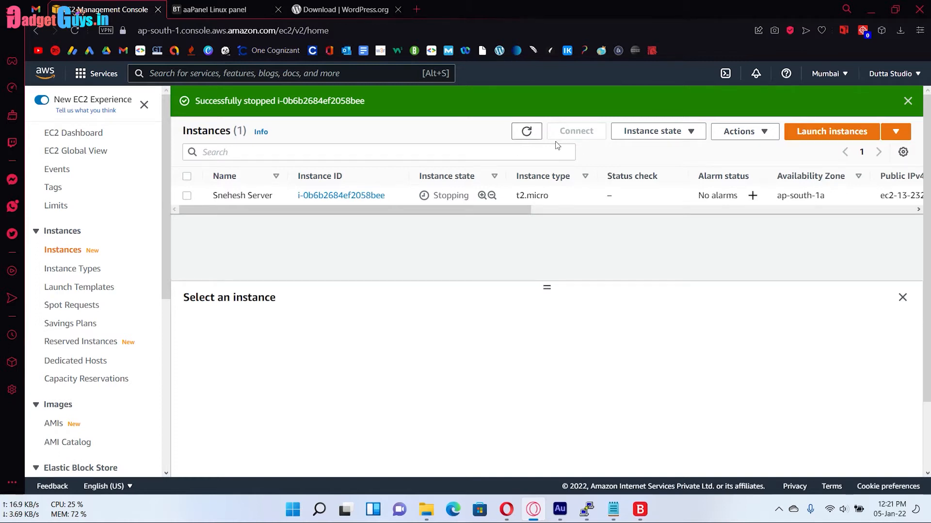
{"action": "left_click", "coordinate": [669, 131]}
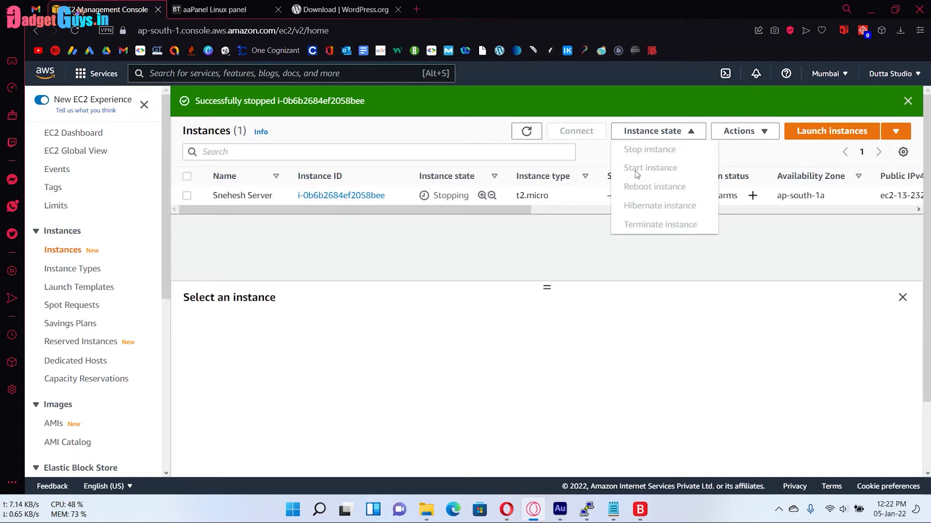
{"action": "left_click", "coordinate": [472, 126]}
{"action": "left_click", "coordinate": [523, 132]}
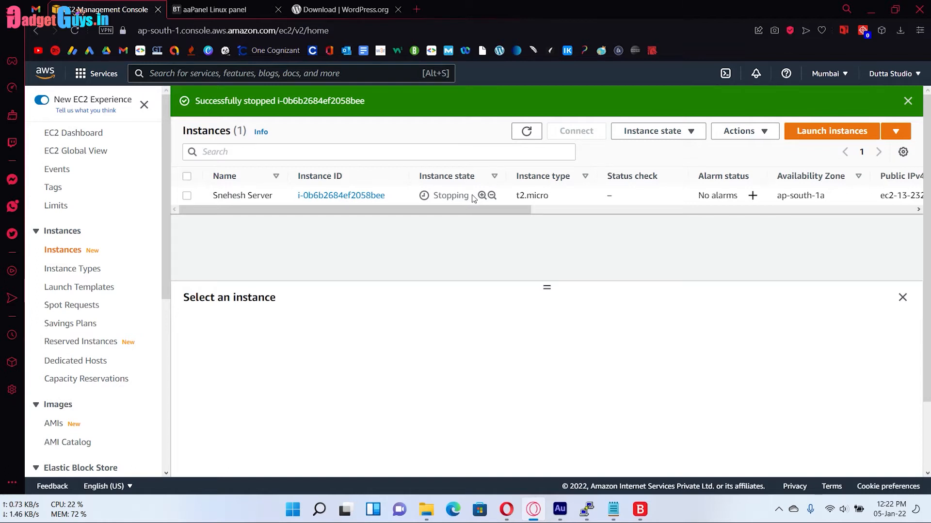
{"action": "left_click", "coordinate": [527, 132]}
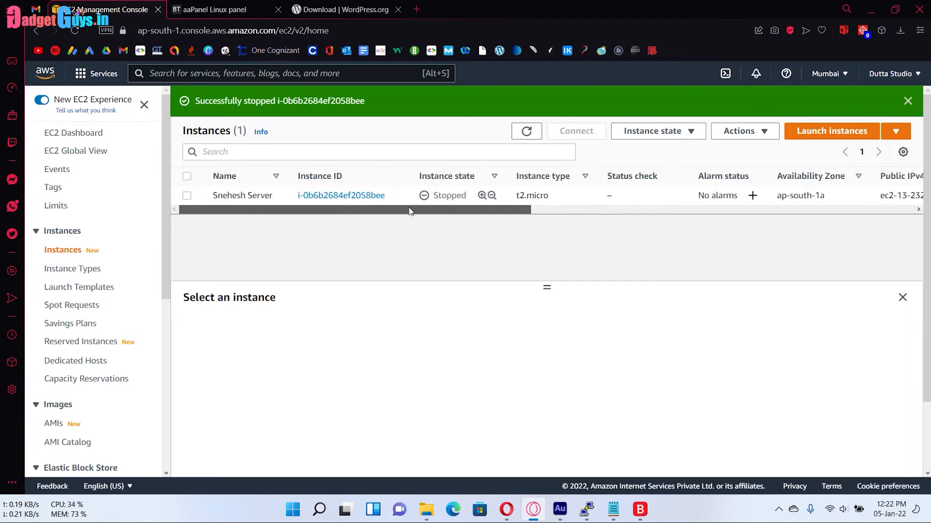
Step: Start the stopped EC2 instance, refresh the instances list to follow its status, and select the instance again
{"action": "left_click", "coordinate": [187, 196]}
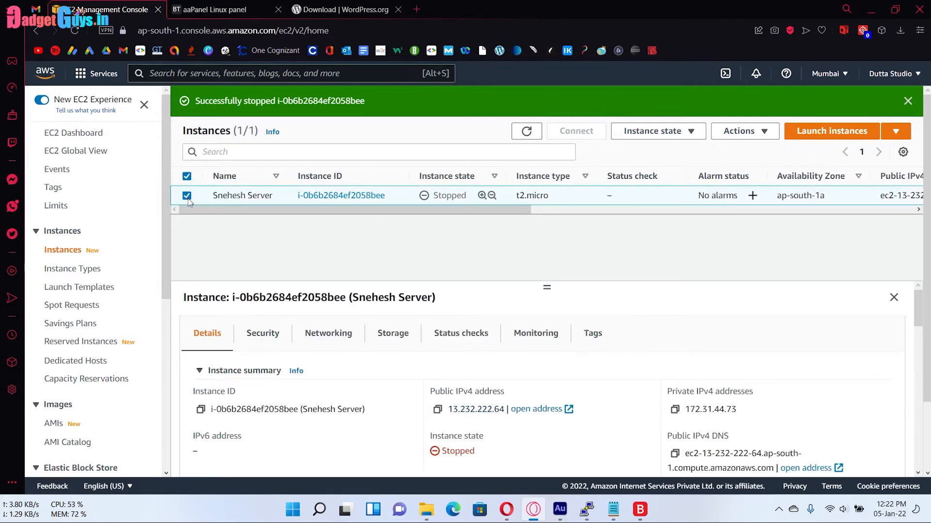
{"action": "left_click", "coordinate": [679, 131]}
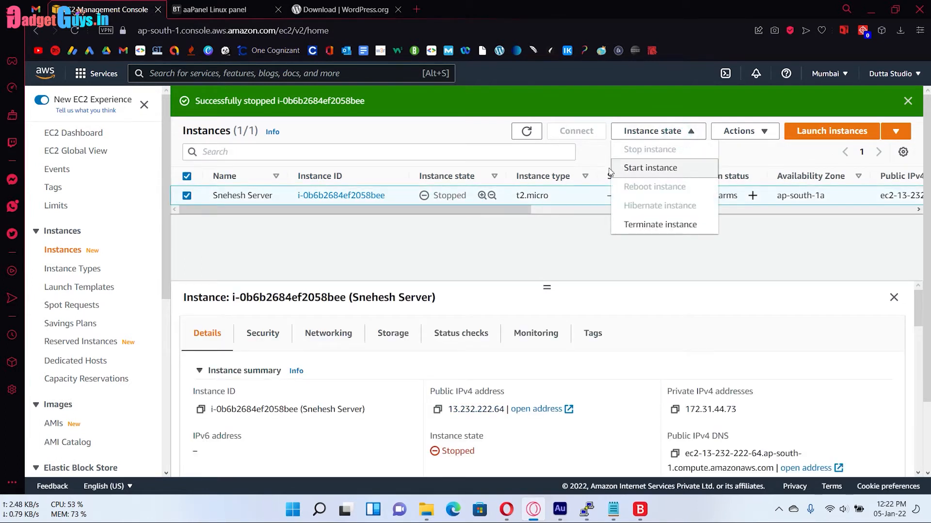
{"action": "left_click", "coordinate": [650, 171]}
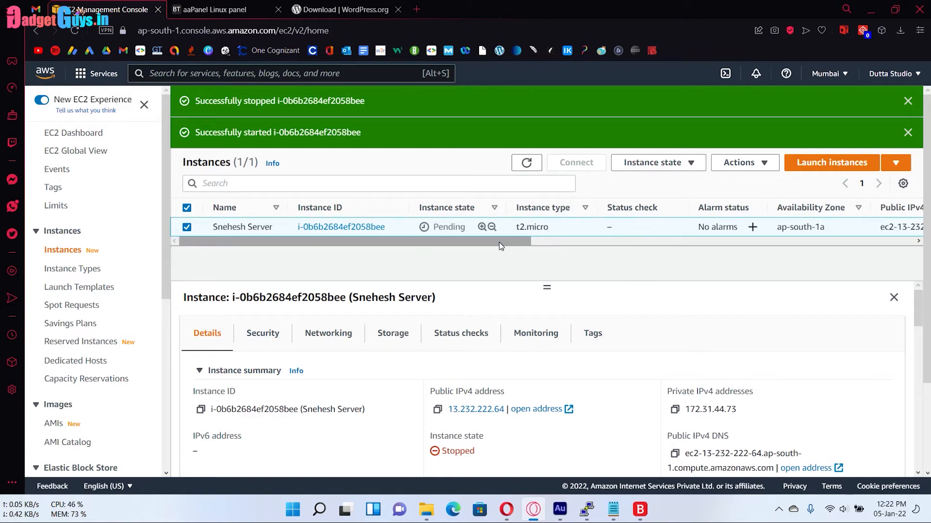
{"action": "left_click", "coordinate": [529, 166]}
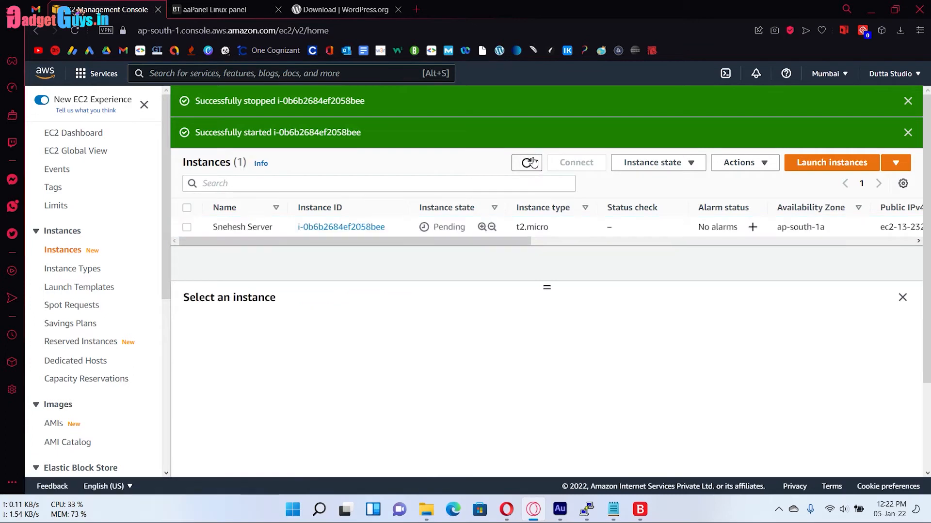
{"action": "left_click", "coordinate": [533, 227]}
{"action": "left_click_drag", "start_coordinate": [484, 240], "coordinate": [450, 257]}
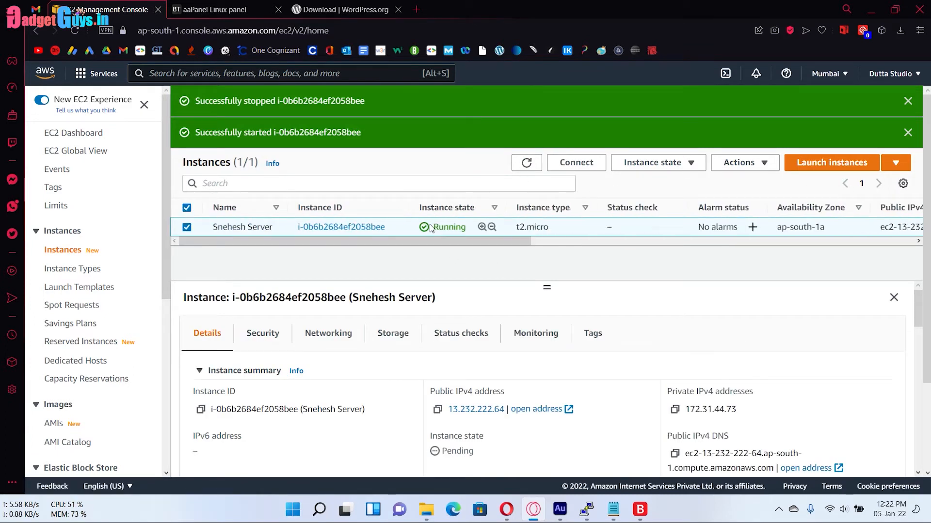
{"action": "left_click", "coordinate": [525, 164]}
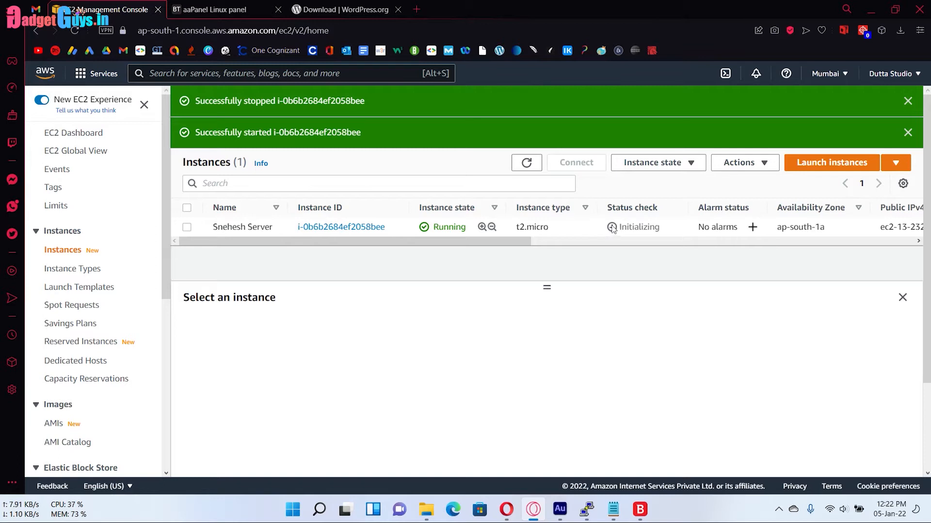
{"action": "left_click", "coordinate": [527, 163]}
{"action": "left_click", "coordinate": [187, 227]}
Step: Compare the allocated Elastic IP address with the instance's public IPv4 and Elastic IP columns
{"action": "scroll", "coordinate": [88, 359], "scroll_direction": "down", "scroll_amount": 5}
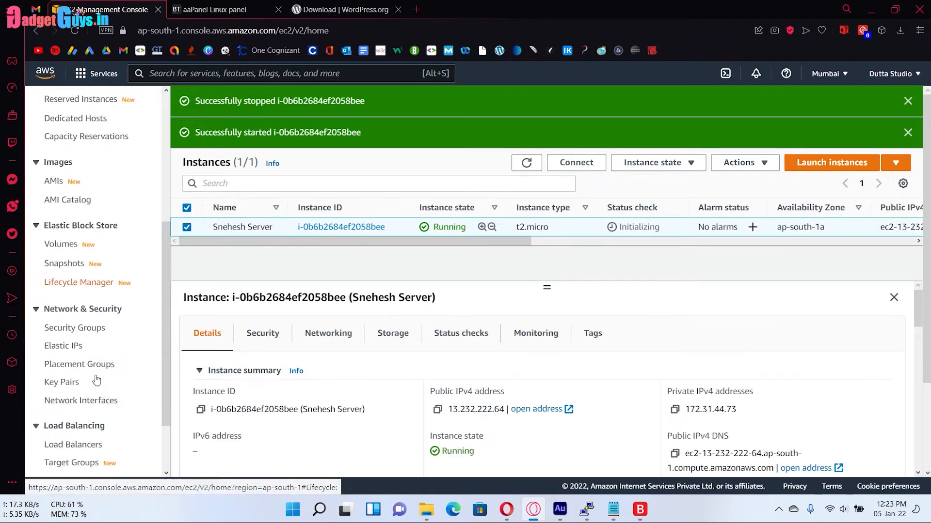
{"action": "left_click", "coordinate": [79, 345]}
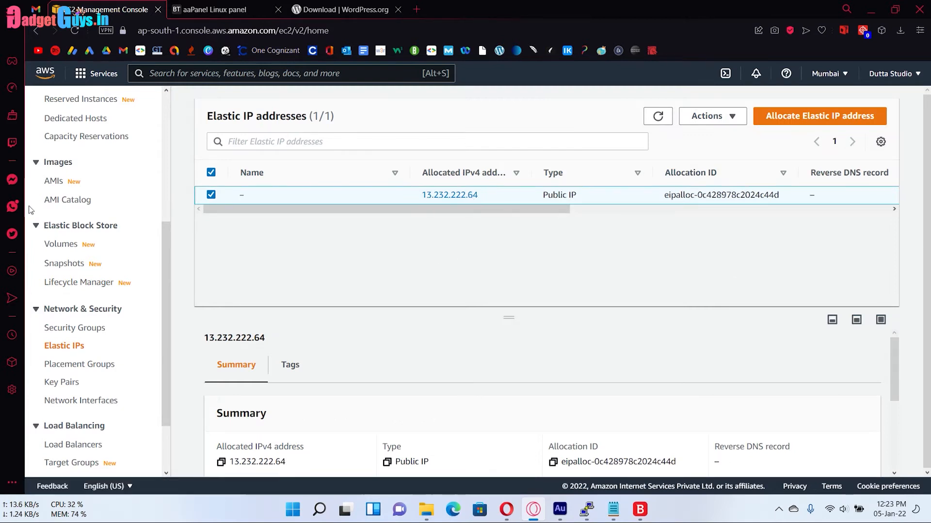
{"action": "scroll", "coordinate": [80, 200], "scroll_direction": "up", "scroll_amount": 2}
{"action": "scroll", "coordinate": [80, 200], "scroll_direction": "up", "scroll_amount": 3}
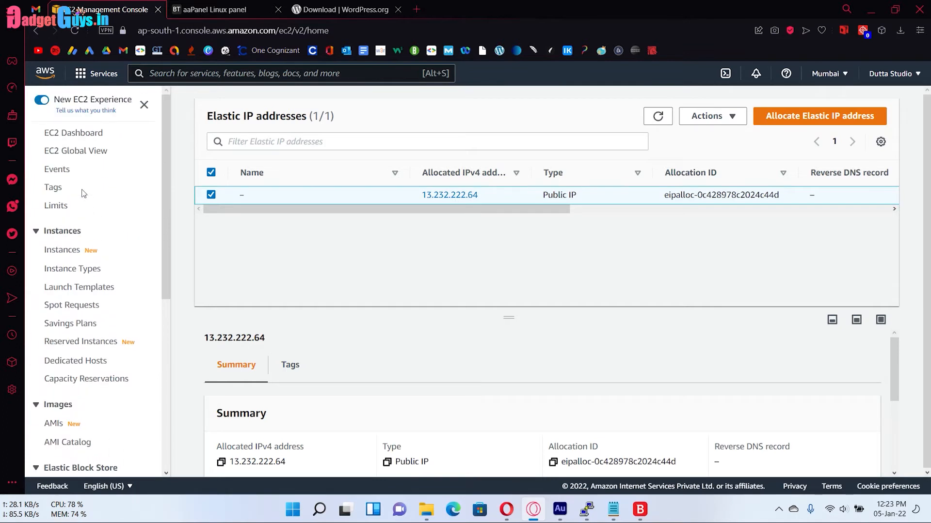
{"action": "left_click", "coordinate": [57, 249]}
{"action": "left_click_drag", "start_coordinate": [339, 241], "coordinate": [512, 246]}
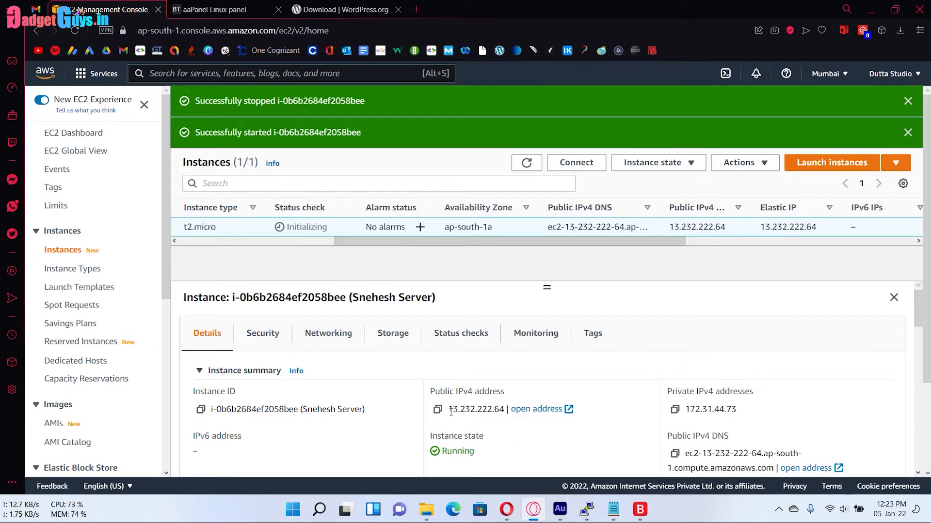
{"action": "left_click_drag", "start_coordinate": [445, 242], "coordinate": [249, 248]}
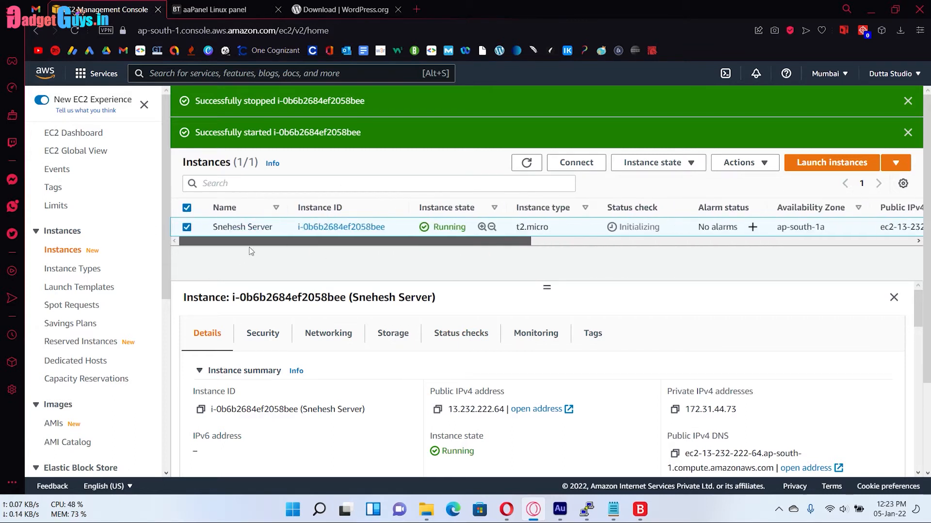
{"action": "scroll", "coordinate": [114, 437], "scroll_direction": "down", "scroll_amount": 3}
{"action": "scroll", "coordinate": [107, 433], "scroll_direction": "down", "scroll_amount": 4}
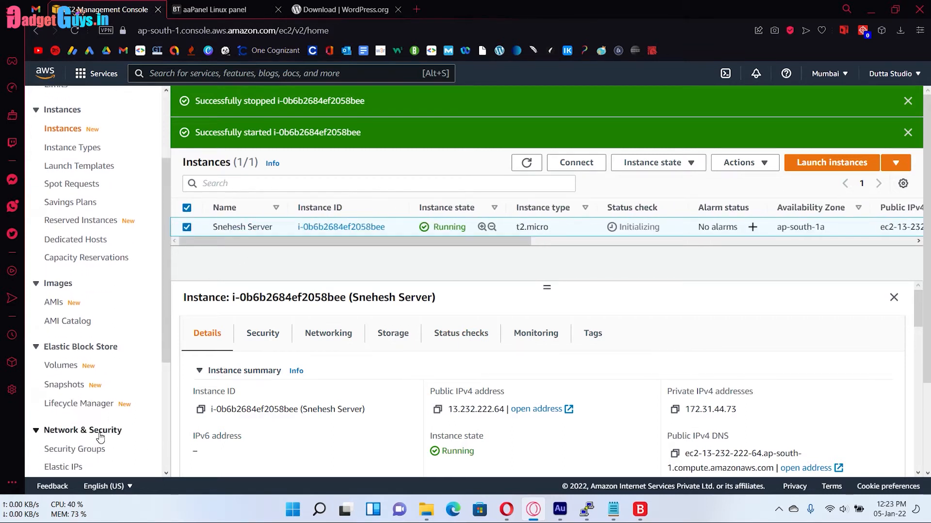
{"action": "scroll", "coordinate": [61, 353], "scroll_direction": "up", "scroll_amount": 7}
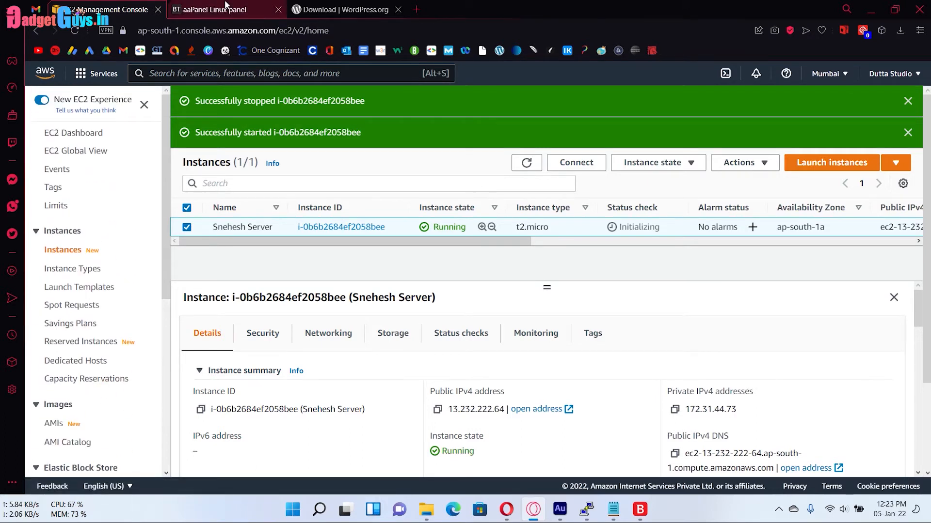
{"action": "mouse_move", "coordinate": [262, 242]}
{"action": "left_mouse_down"}
{"action": "mouse_move", "coordinate": [269, 242]}
{"action": "mouse_move", "coordinate": [244, 241]}
{"action": "left_mouse_up"}
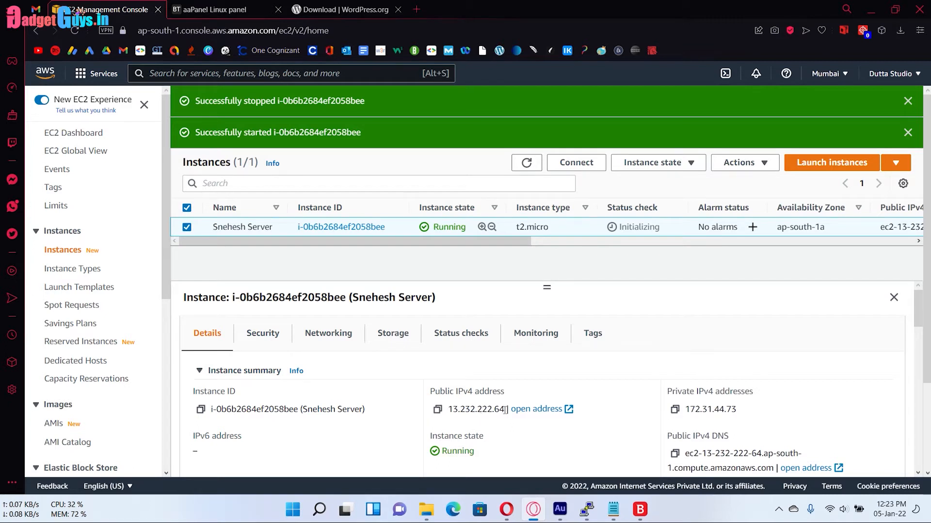
Step: Highlight the public IPv4 address in the instance details and check it against the aaPanel site manager's address
{"action": "left_click_drag", "start_coordinate": [501, 411], "coordinate": [452, 410]}
{"action": "left_click", "coordinate": [506, 383]}
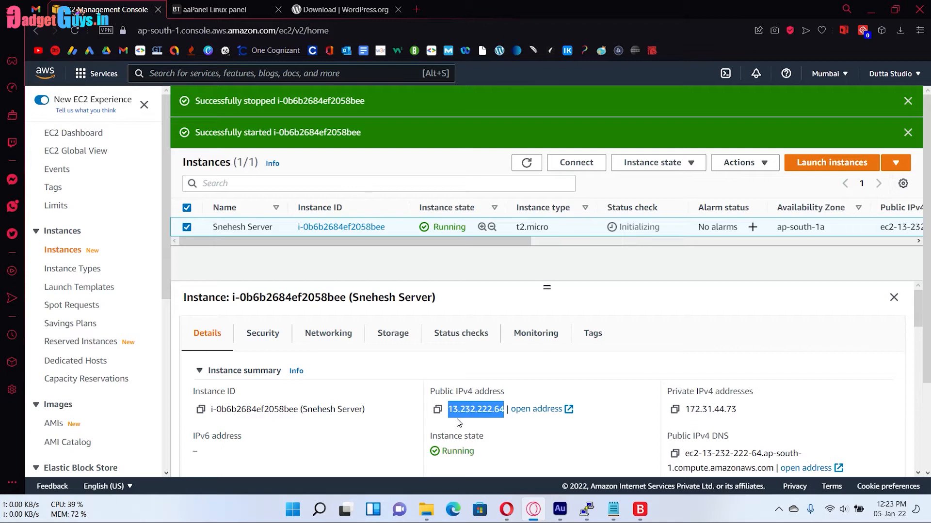
{"action": "left_click", "coordinate": [214, 9]}
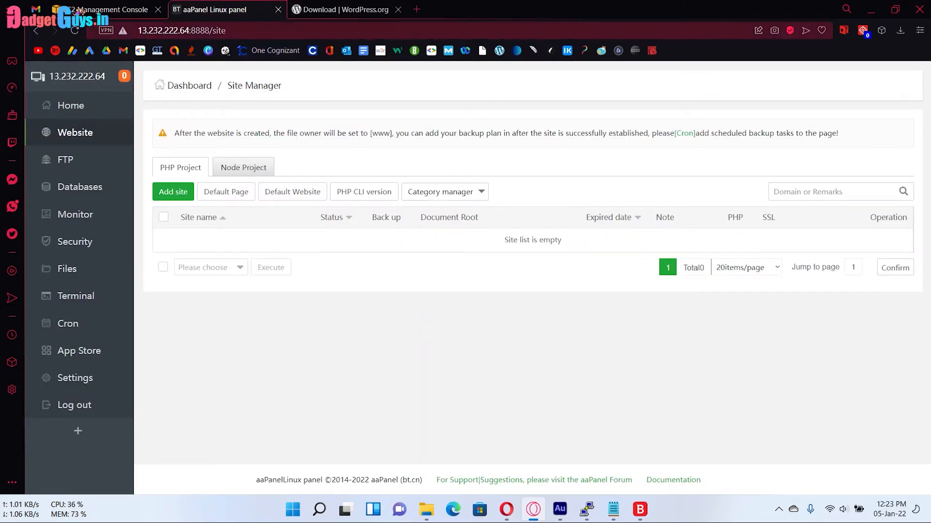
{"action": "key", "text": "ctrl+shift+Tab"}
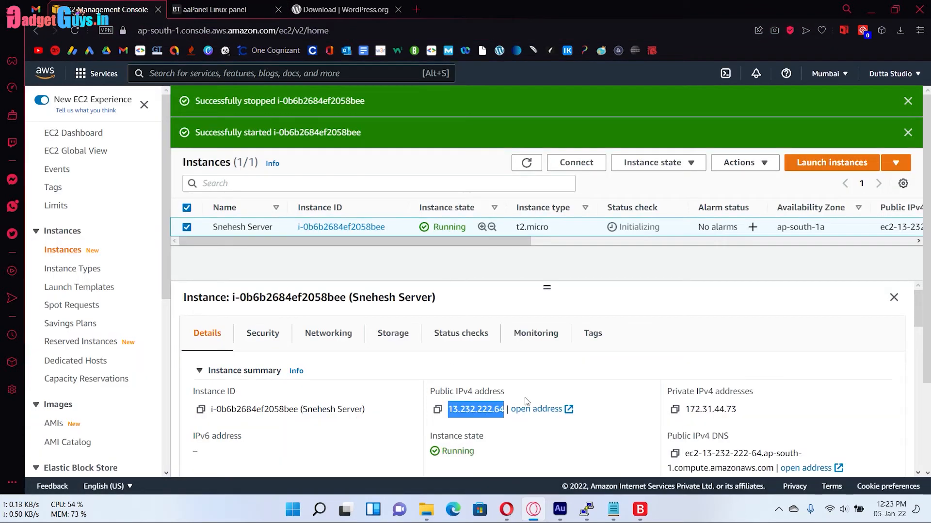
Step: Switch to the GoDaddy browser window, open the account's product list and open the settings of the bengalblogger.in domain
{"action": "left_click", "coordinate": [507, 517]}
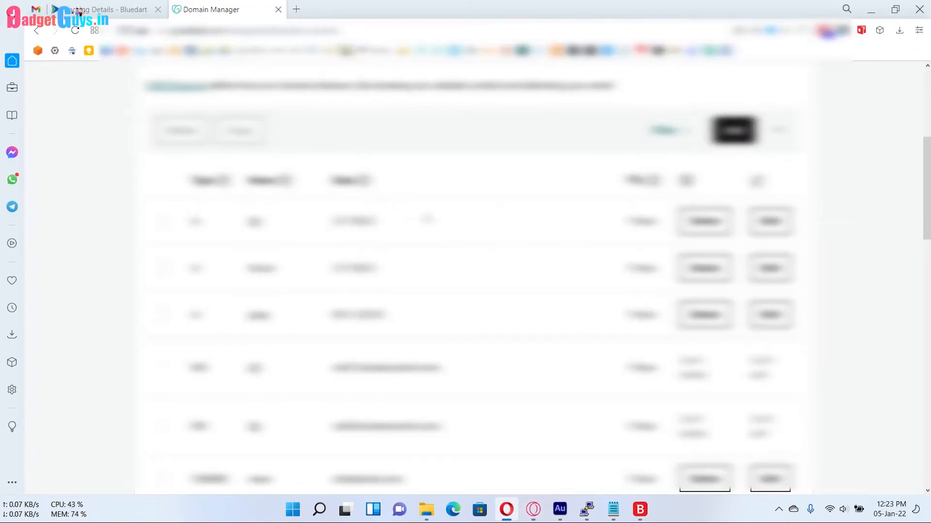
{"action": "scroll", "coordinate": [426, 216], "scroll_direction": "up", "scroll_amount": 4}
{"action": "scroll", "coordinate": [477, 276], "scroll_direction": "up", "scroll_amount": 2}
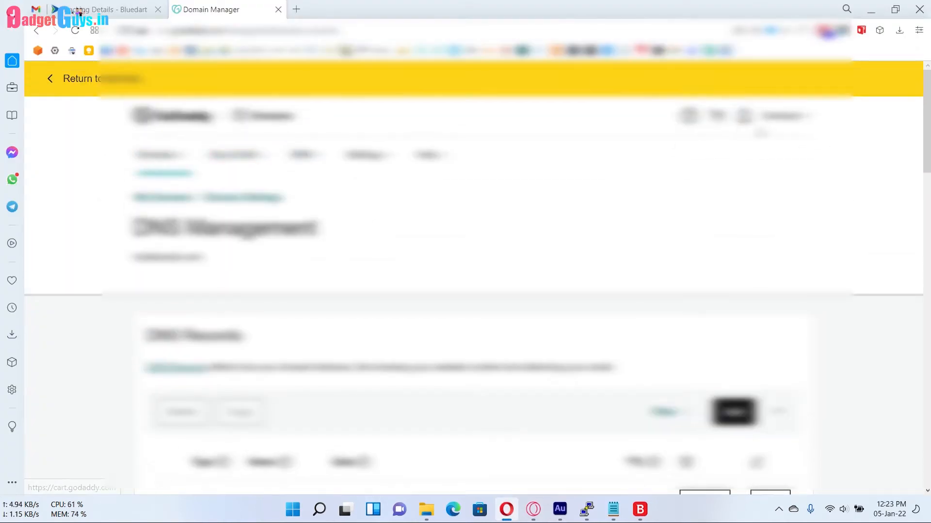
{"action": "left_click", "coordinate": [782, 117]}
{"action": "left_click", "coordinate": [686, 233]}
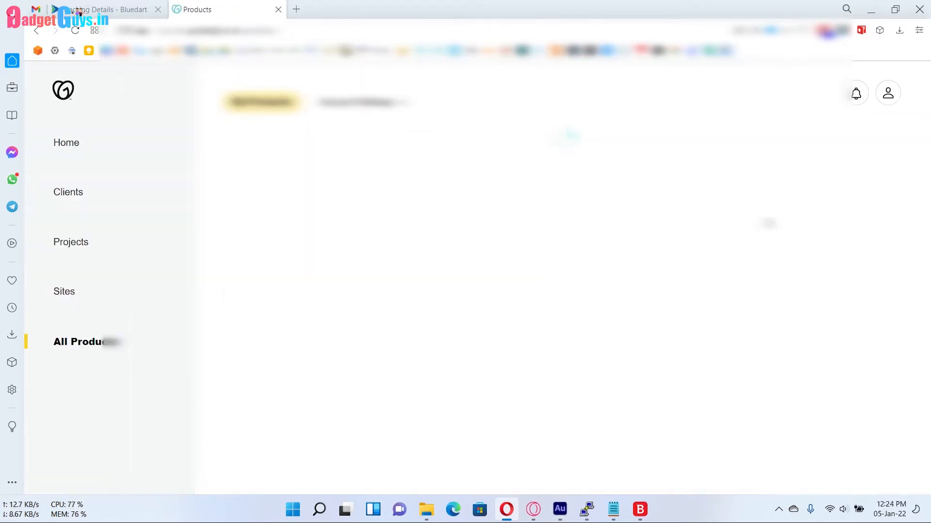
{"action": "scroll", "coordinate": [785, 213], "scroll_direction": "down", "scroll_amount": 10}
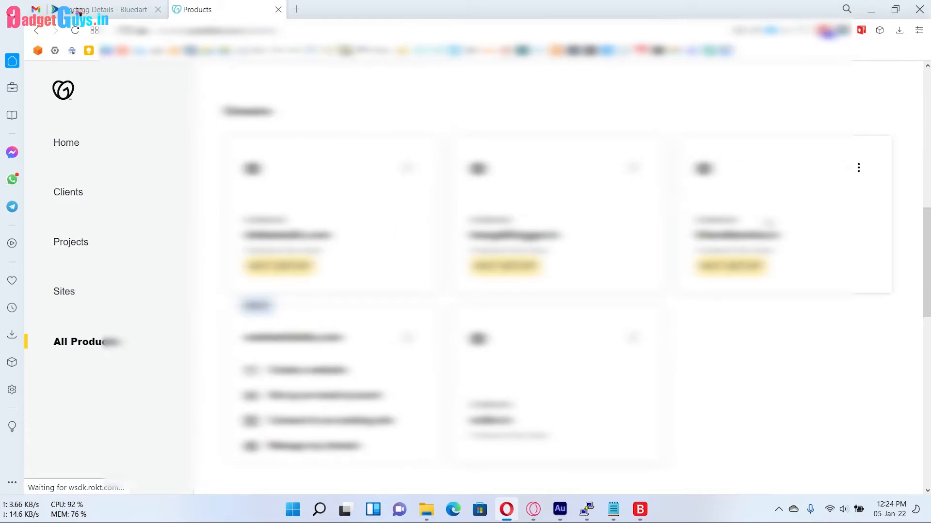
{"action": "scroll", "coordinate": [785, 214], "scroll_direction": "down", "scroll_amount": 3}
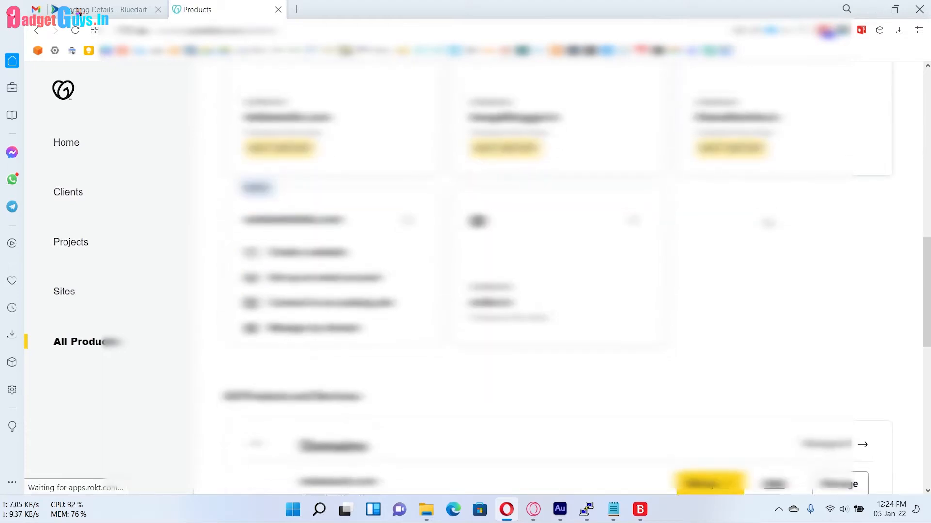
{"action": "scroll", "coordinate": [769, 223], "scroll_direction": "up", "scroll_amount": 2}
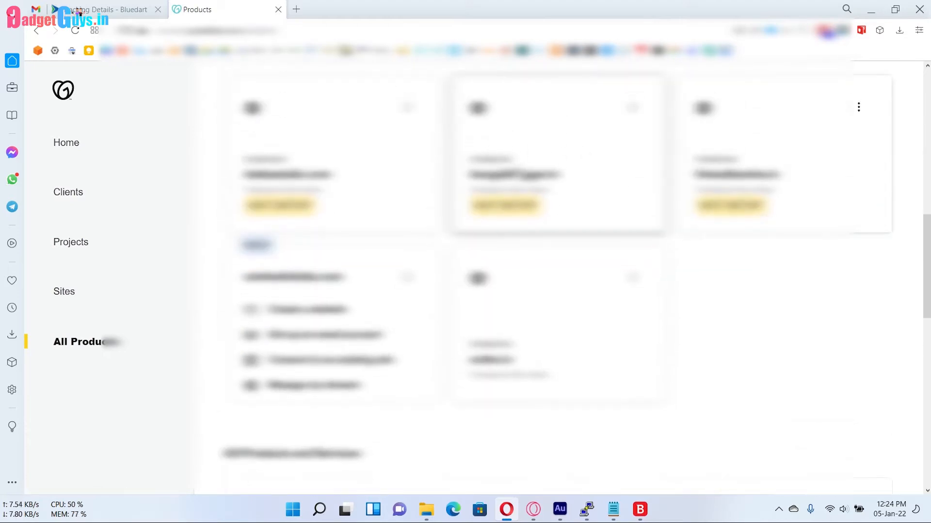
{"action": "left_click", "coordinate": [515, 167]}
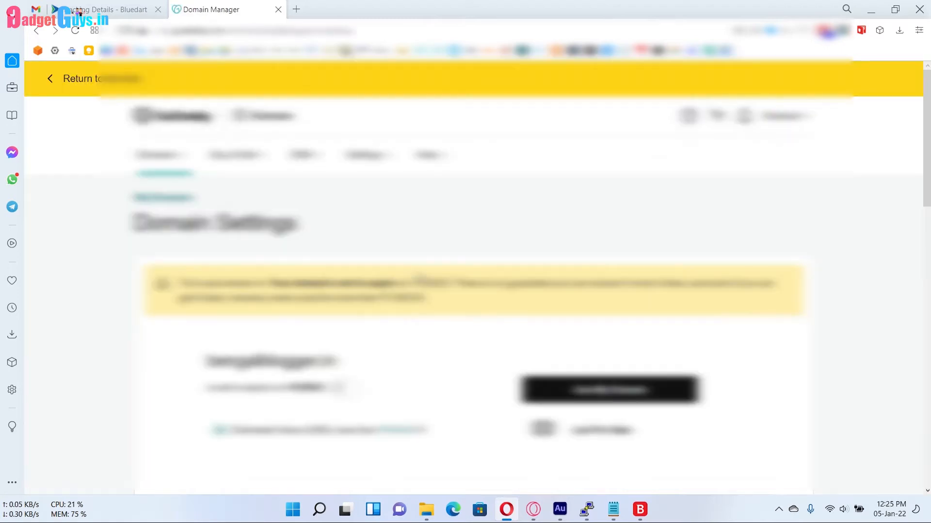
Step: Open DNS management for bengalblogger.in from the domain's additional settings and look over its DNS records
{"action": "scroll", "coordinate": [418, 276], "scroll_direction": "down", "scroll_amount": 4}
{"action": "left_click", "coordinate": [420, 248]}
{"action": "scroll", "coordinate": [581, 345], "scroll_direction": "down", "scroll_amount": 14}
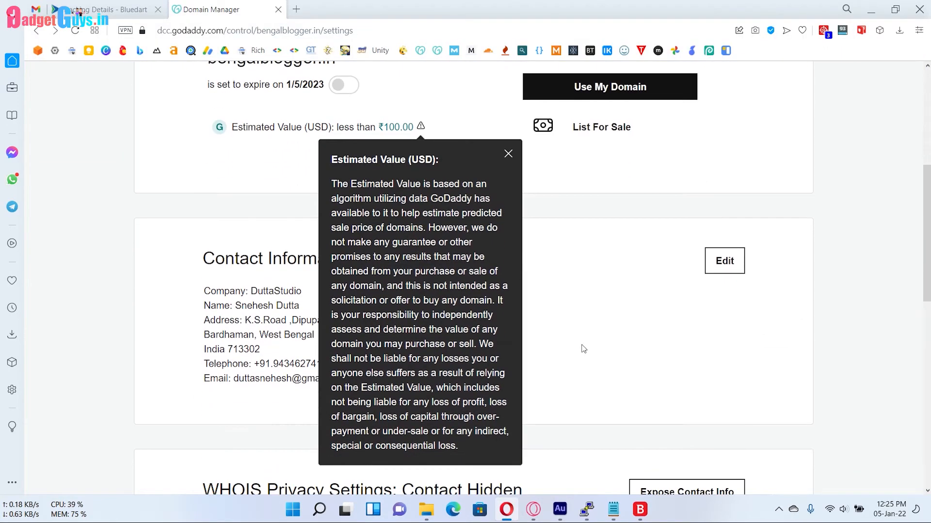
{"action": "scroll", "coordinate": [583, 349], "scroll_direction": "up", "scroll_amount": 1}
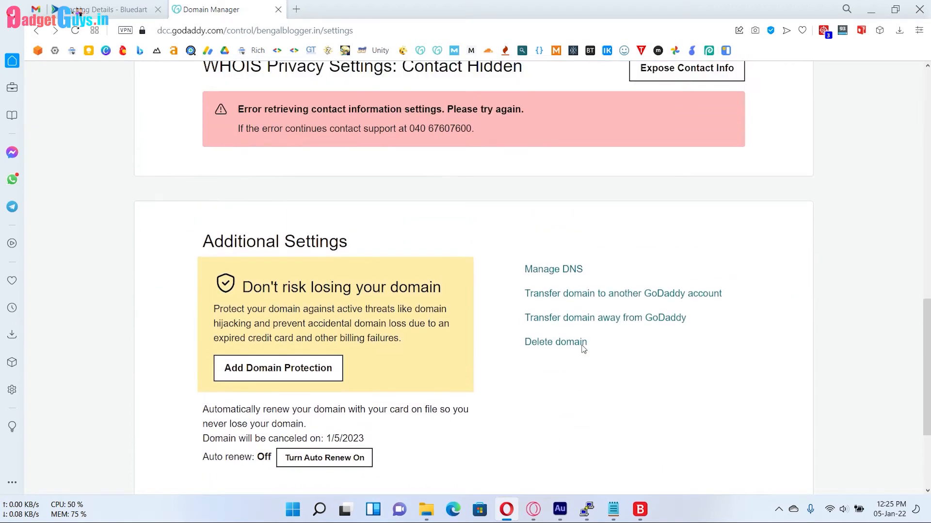
{"action": "left_click", "coordinate": [555, 272]}
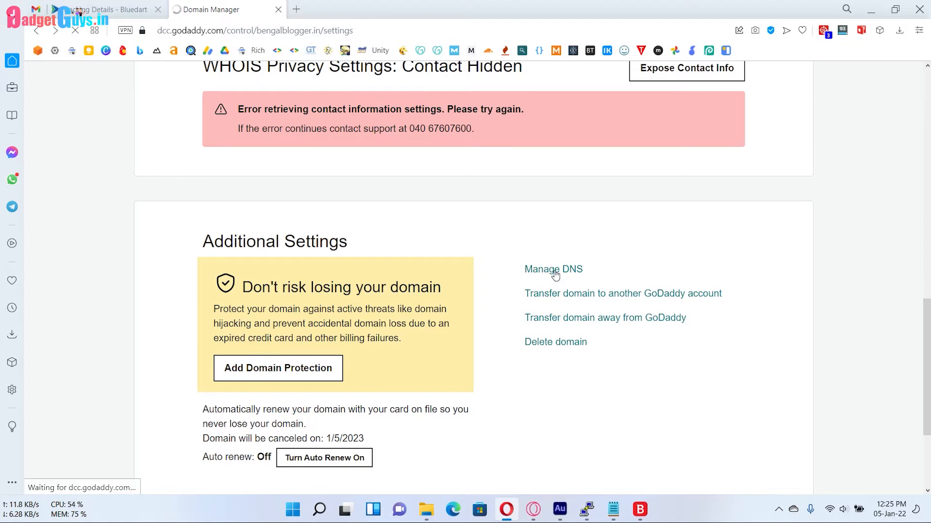
{"action": "scroll", "coordinate": [423, 281], "scroll_direction": "down", "scroll_amount": 4}
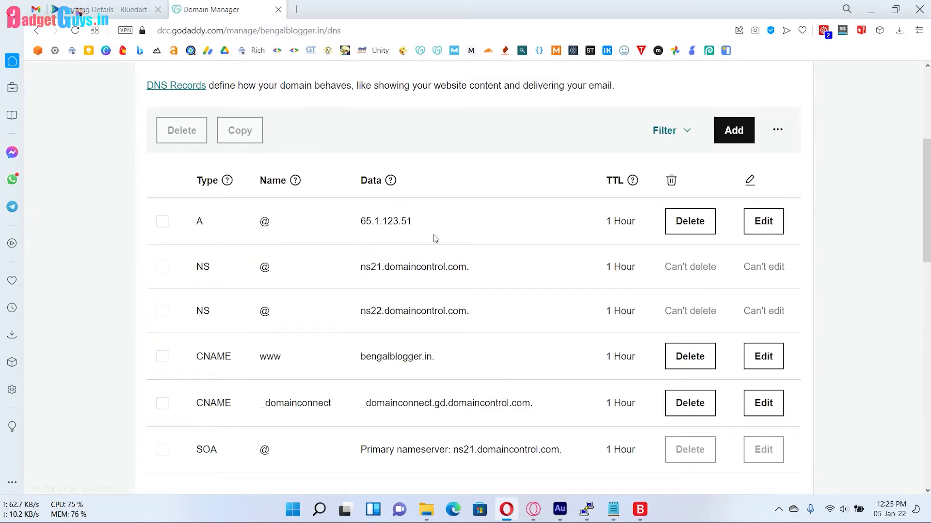
{"action": "scroll", "coordinate": [435, 237], "scroll_direction": "down", "scroll_amount": 3}
{"action": "scroll", "coordinate": [435, 235], "scroll_direction": "up", "scroll_amount": 1}
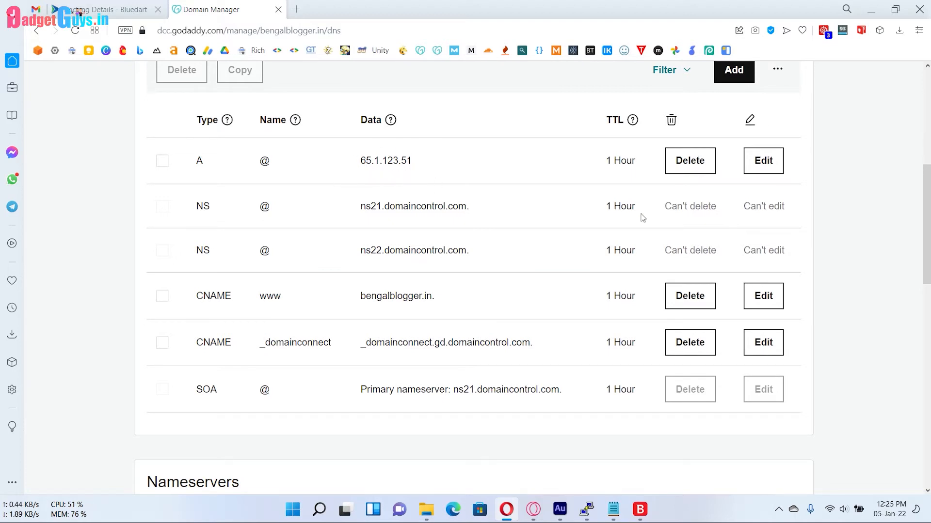
Step: Set the value of the A record @ to the server address 13.232.222.64, save it and reload the DNS page
{"action": "left_click", "coordinate": [768, 162]}
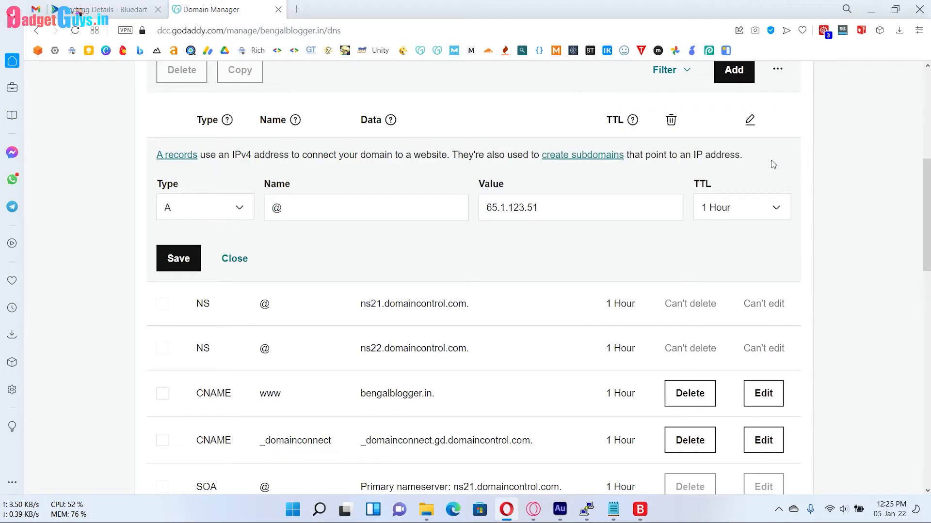
{"action": "left_click_drag", "start_coordinate": [557, 210], "coordinate": [487, 207]}
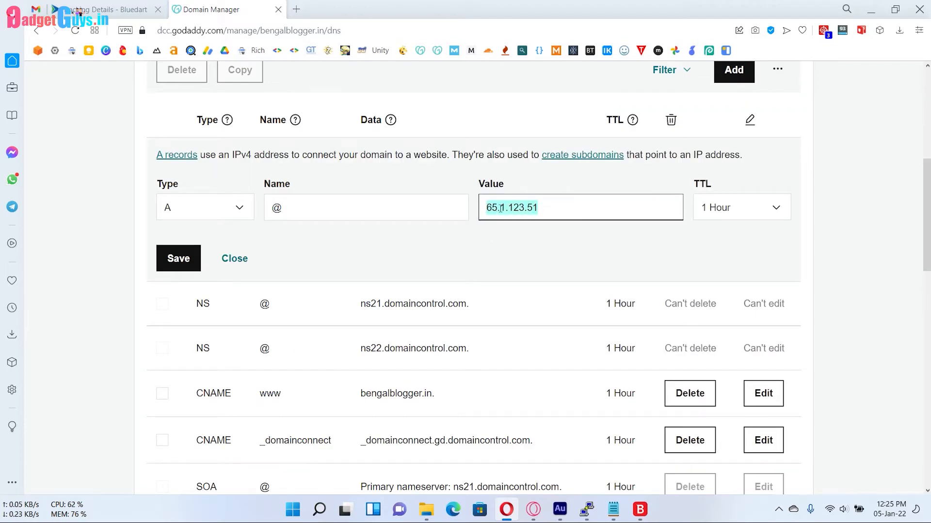
{"action": "right_click", "coordinate": [500, 208]}
{"action": "left_click", "coordinate": [528, 269]}
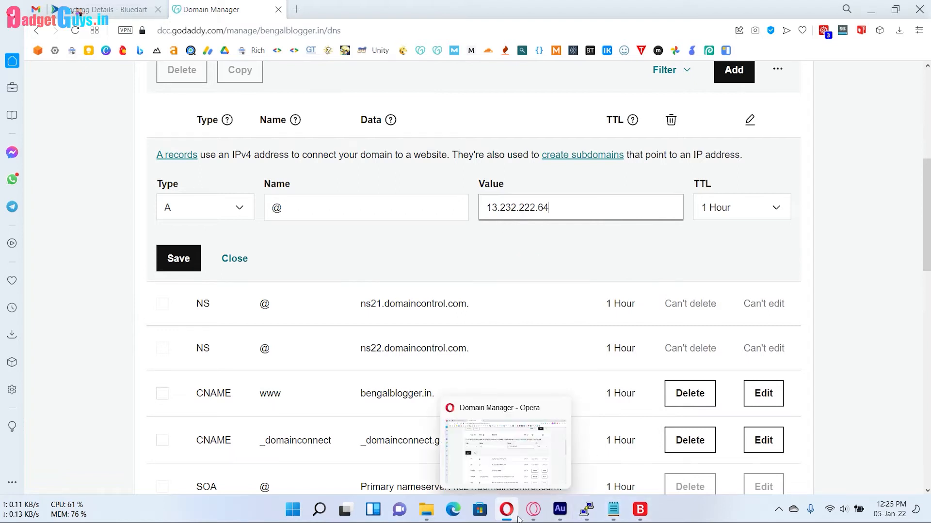
{"action": "left_click", "coordinate": [534, 509]}
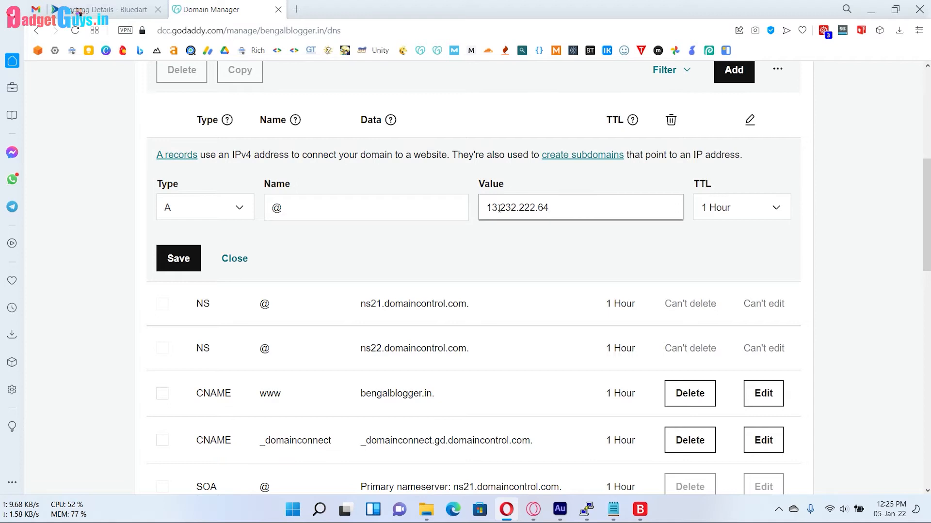
{"action": "left_click", "coordinate": [175, 263]}
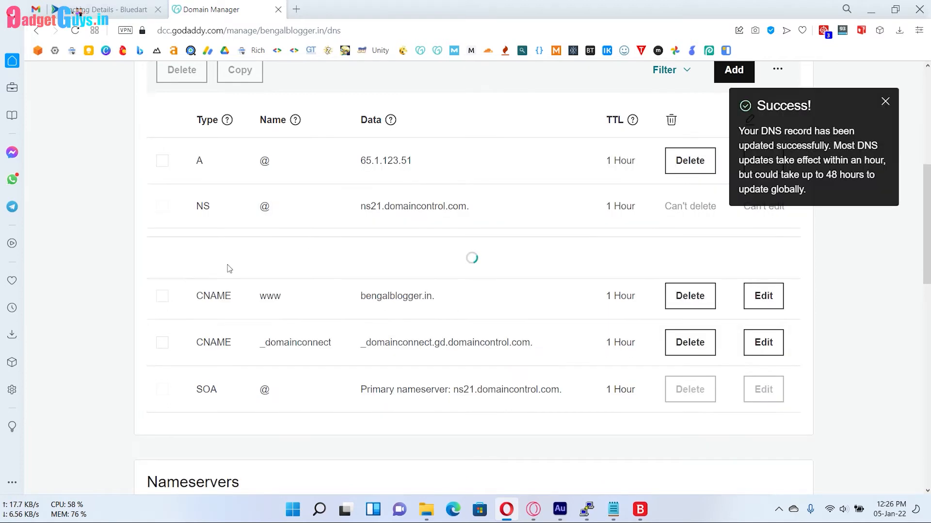
{"action": "left_click", "coordinate": [885, 102]}
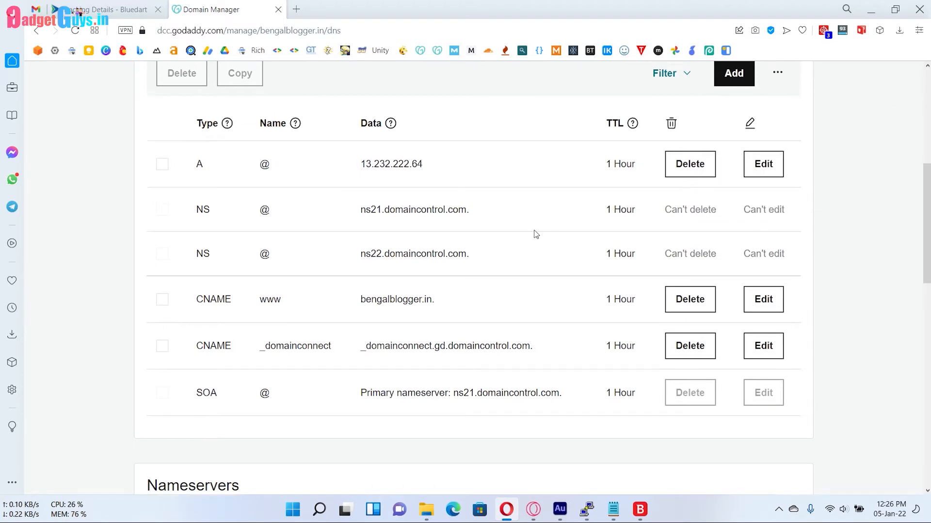
{"action": "scroll", "coordinate": [536, 233], "scroll_direction": "up", "scroll_amount": 1}
{"action": "left_click", "coordinate": [295, 180]}
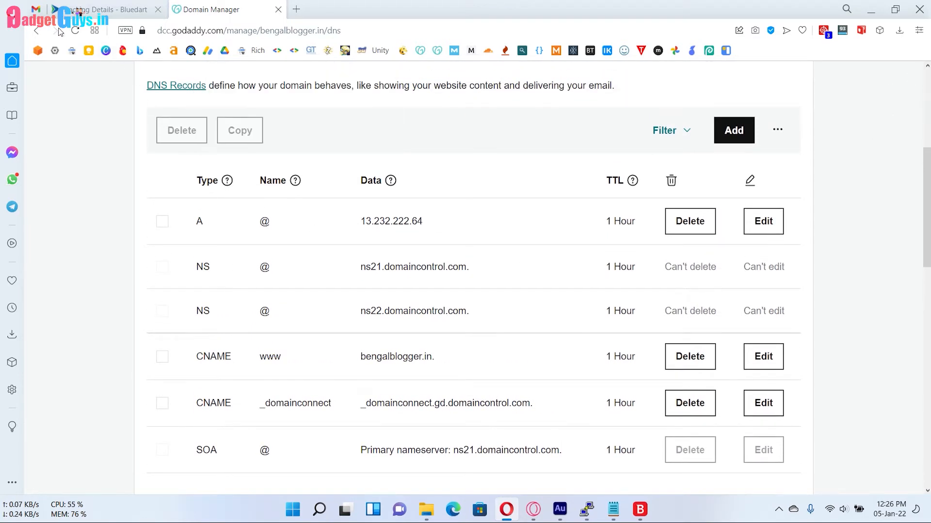
{"action": "left_click", "coordinate": [75, 30]}
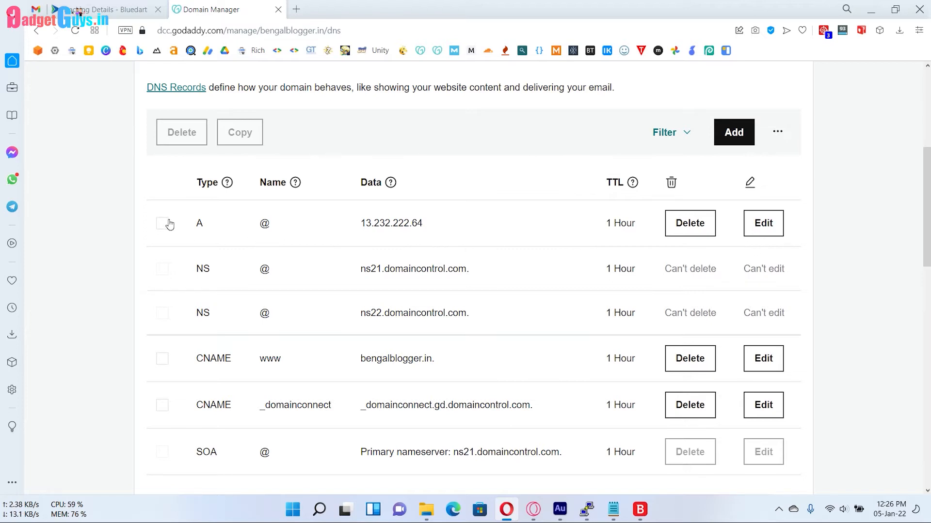
Step: Draft a new A record named @ with value 13.232.222.64 and a TTL of 1 Hour, and close the form without adding it
{"action": "left_click", "coordinate": [727, 134]}
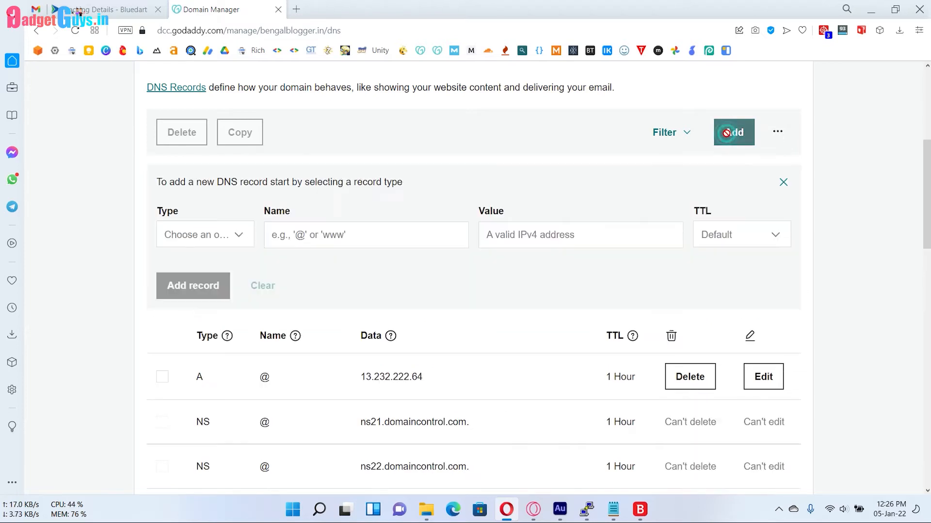
{"action": "left_click", "coordinate": [210, 239]}
{"action": "left_click", "coordinate": [197, 263]}
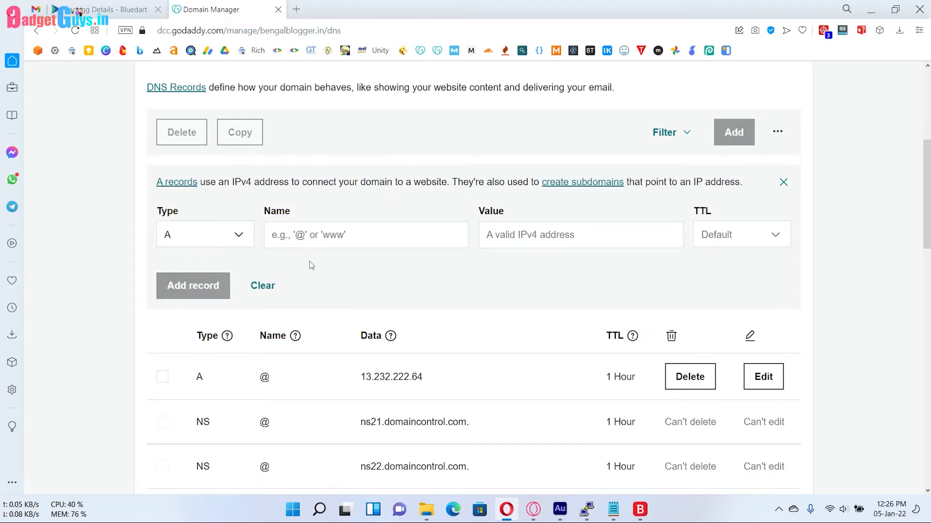
{"action": "left_click", "coordinate": [359, 236]}
{"action": "type", "text": "@"}
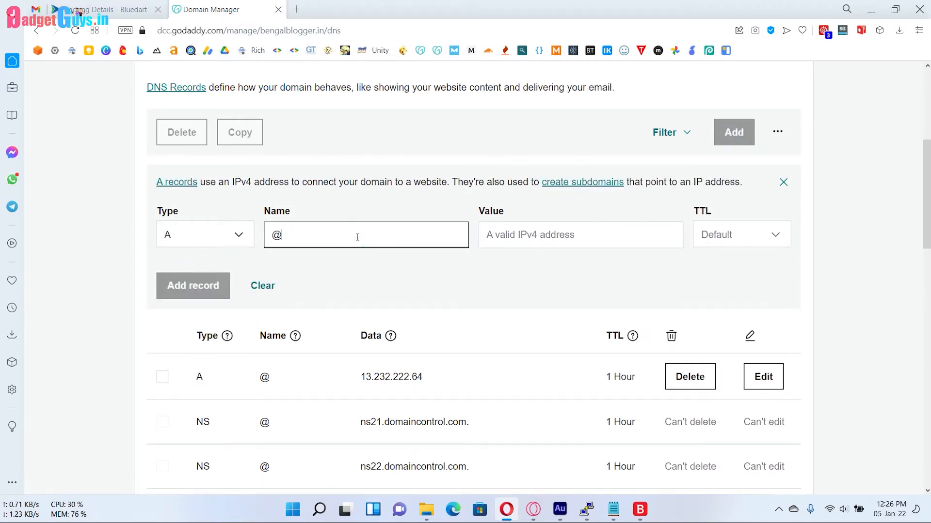
{"action": "left_click", "coordinate": [504, 237]}
{"action": "right_click", "coordinate": [518, 240]}
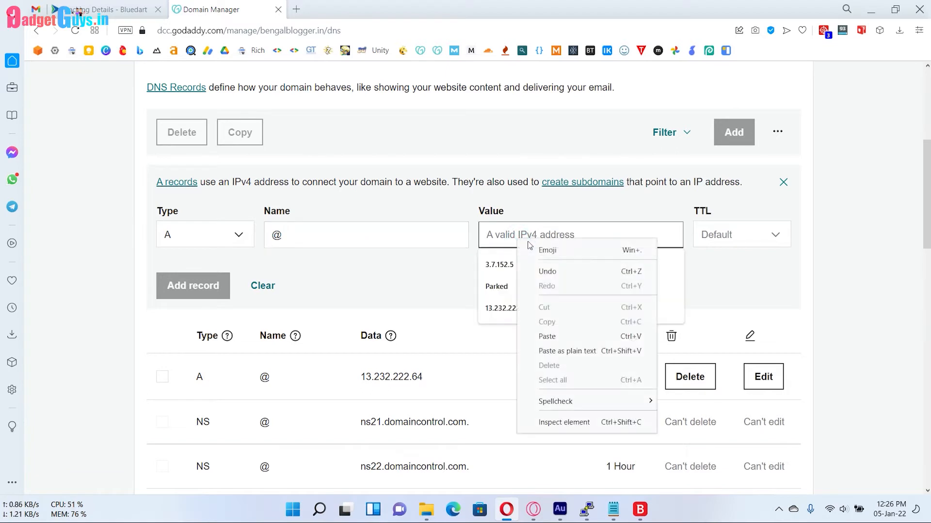
{"action": "left_click", "coordinate": [545, 336]}
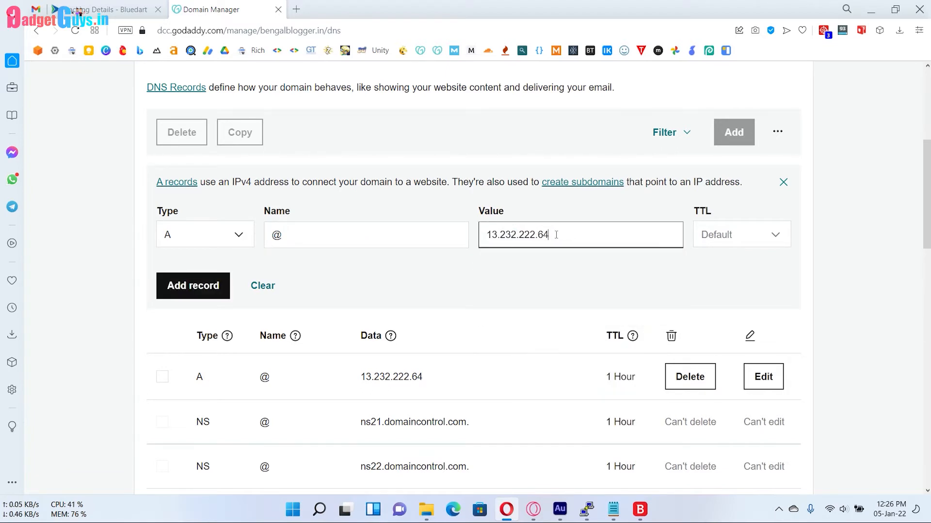
{"action": "left_click", "coordinate": [725, 234]}
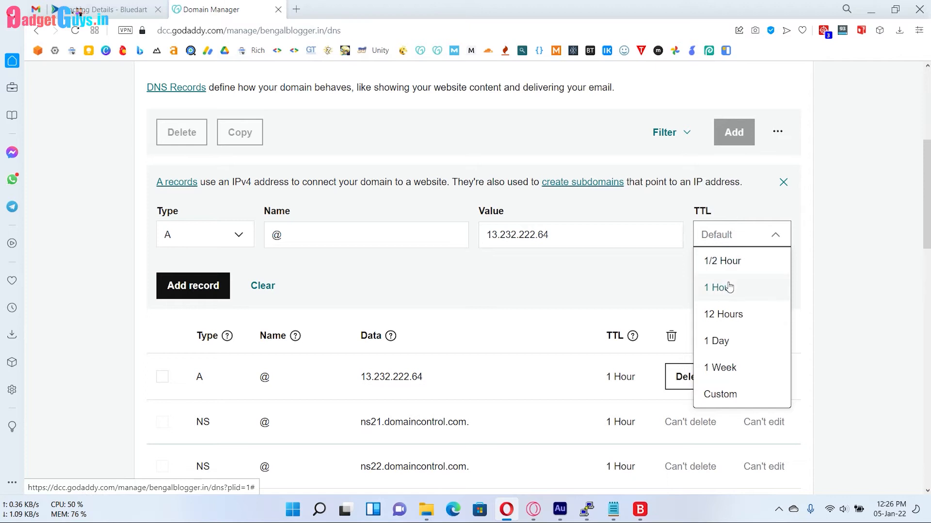
{"action": "left_click", "coordinate": [727, 284]}
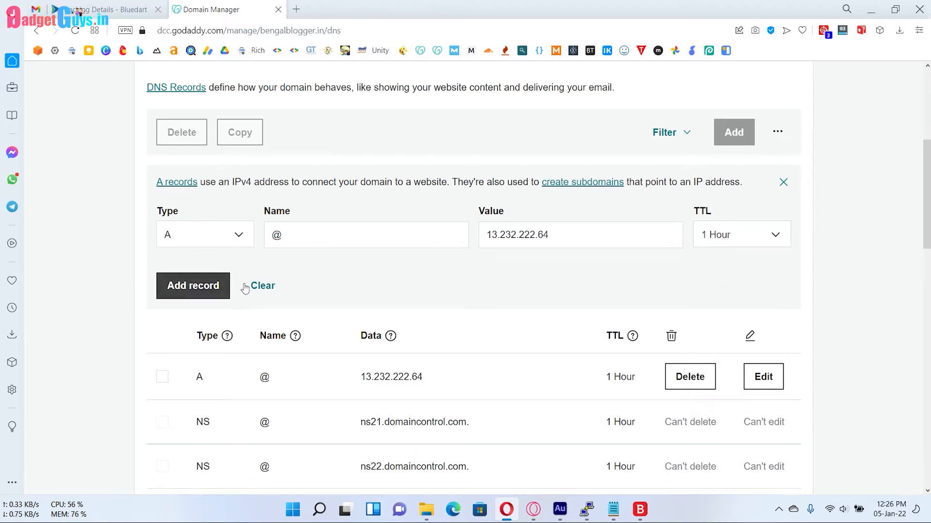
{"action": "left_click", "coordinate": [784, 182]}
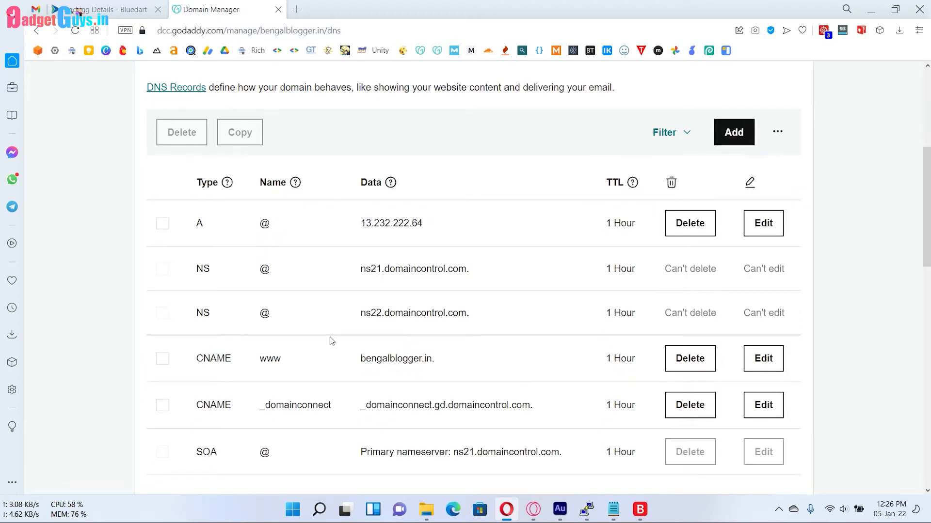
{"action": "scroll", "coordinate": [434, 239], "scroll_direction": "up", "scroll_amount": 5}
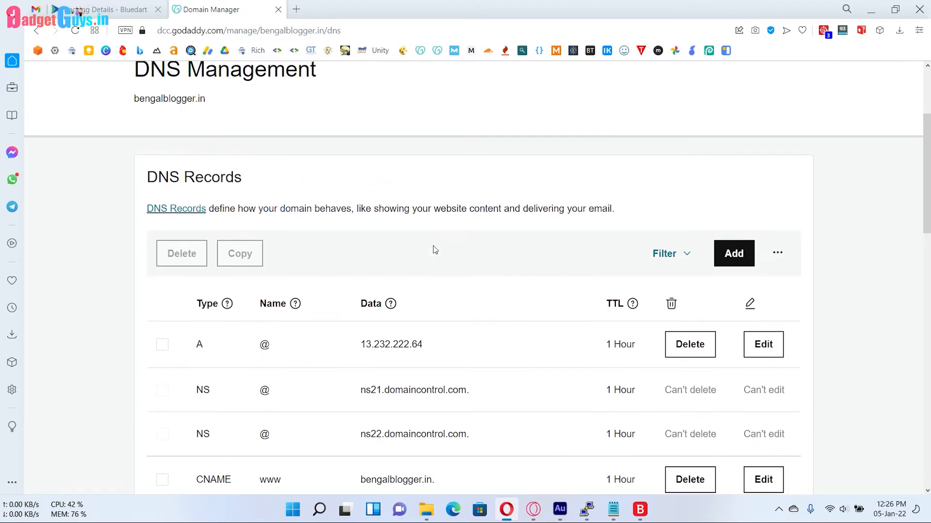
{"action": "scroll", "coordinate": [433, 250], "scroll_direction": "down", "scroll_amount": 4}
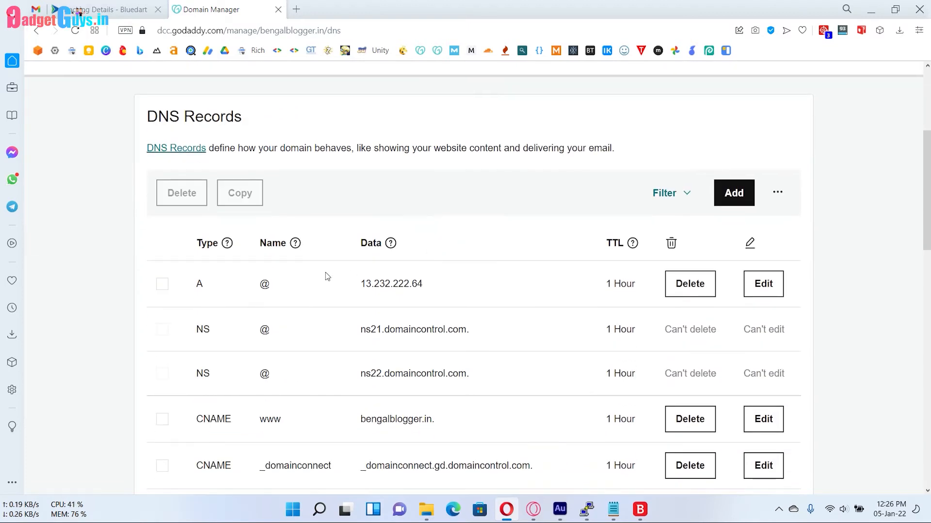
{"action": "left_click", "coordinate": [295, 242]}
{"action": "left_click", "coordinate": [297, 283]}
Step: Return to the aaPanel page in the AWS browser window and copy the aaPanel Internet Address from the Notepad installation notes
{"action": "left_click", "coordinate": [534, 507]}
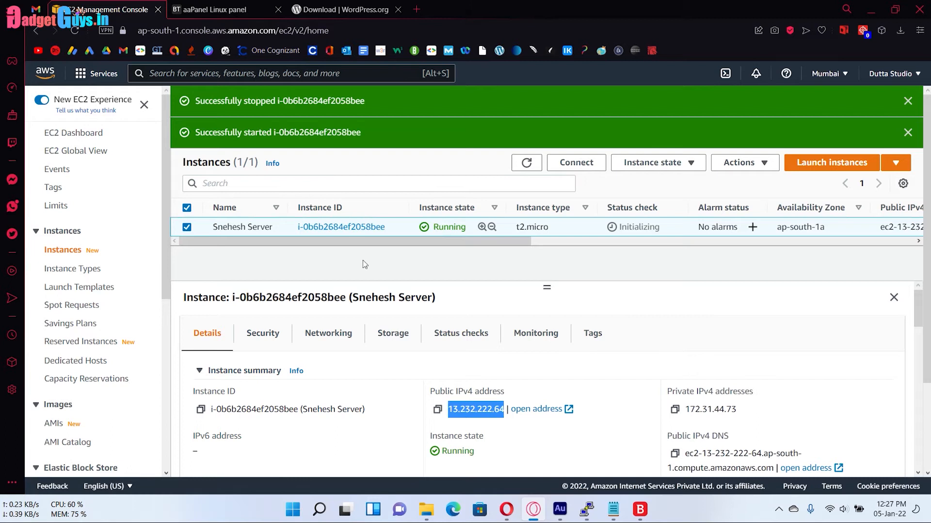
{"action": "left_click", "coordinate": [221, 10]}
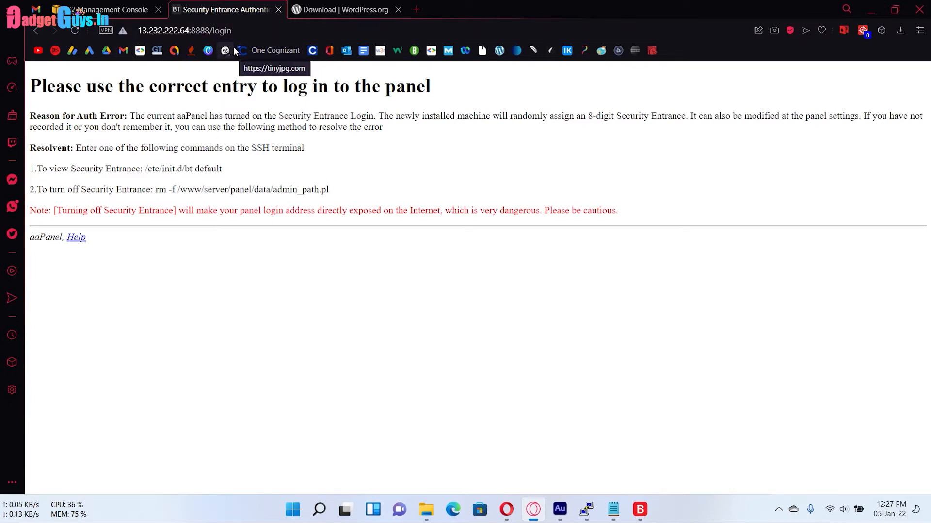
{"action": "left_click", "coordinate": [233, 30]}
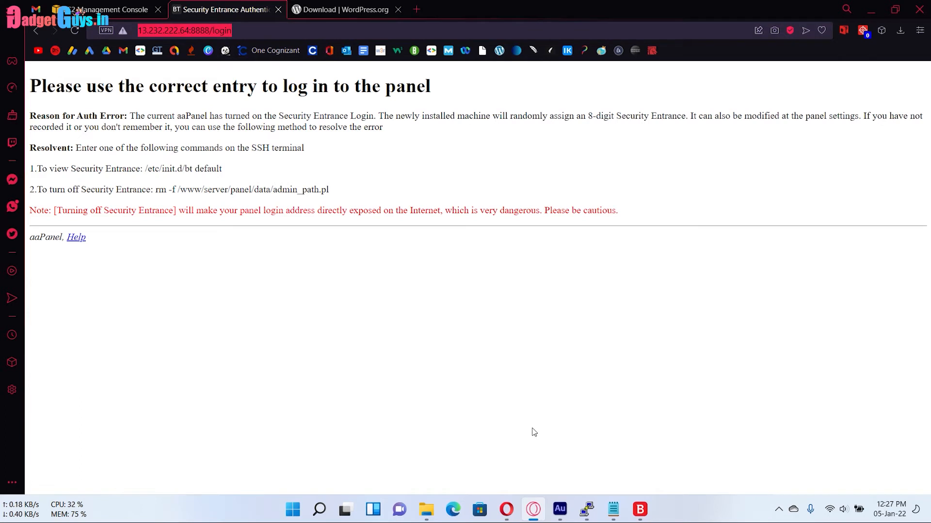
{"action": "left_click", "coordinate": [613, 509]}
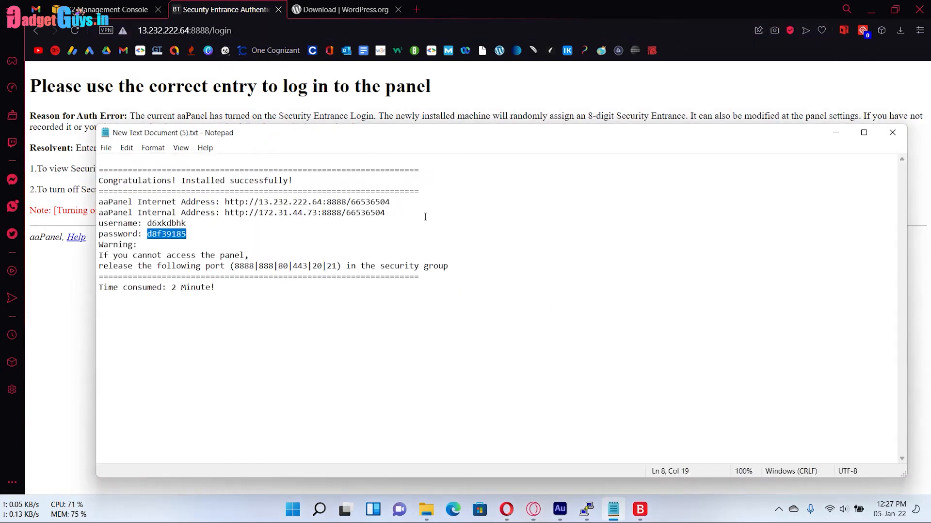
{"action": "left_click_drag", "start_coordinate": [409, 204], "coordinate": [225, 202]}
{"action": "right_click", "coordinate": [231, 198]}
{"action": "left_click", "coordinate": [252, 241]}
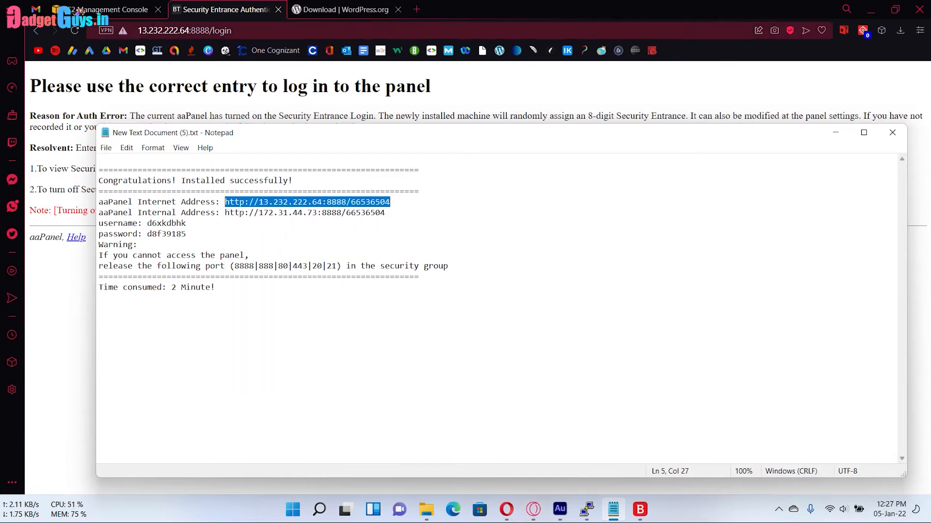
Step: Load the copied aaPanel Internet Address and log in with the prefilled credentials, declining to have the browser save the password
{"action": "left_click", "coordinate": [153, 27]}
{"action": "right_click", "coordinate": [154, 28]}
{"action": "left_click", "coordinate": [316, 32]}
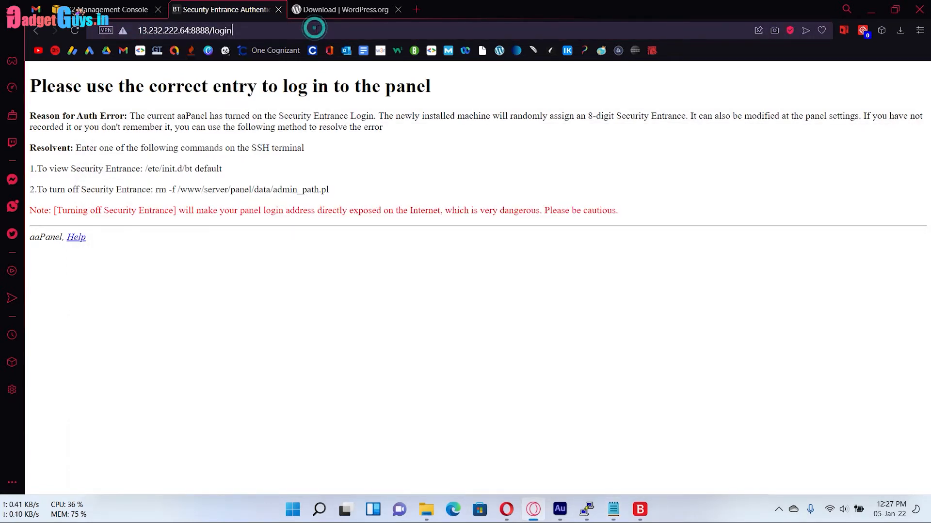
{"action": "left_click", "coordinate": [316, 31]}
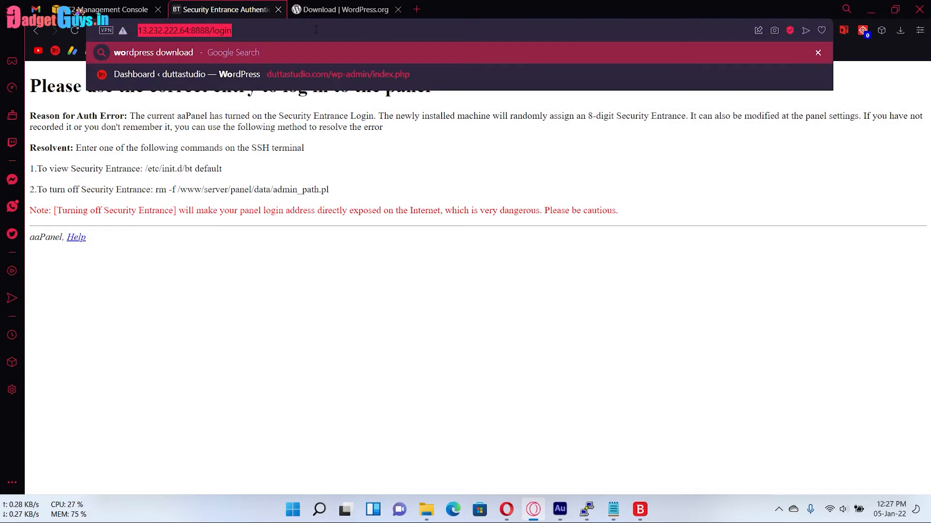
{"action": "key", "text": "ctrl+v"}
{"action": "key", "text": "Return"}
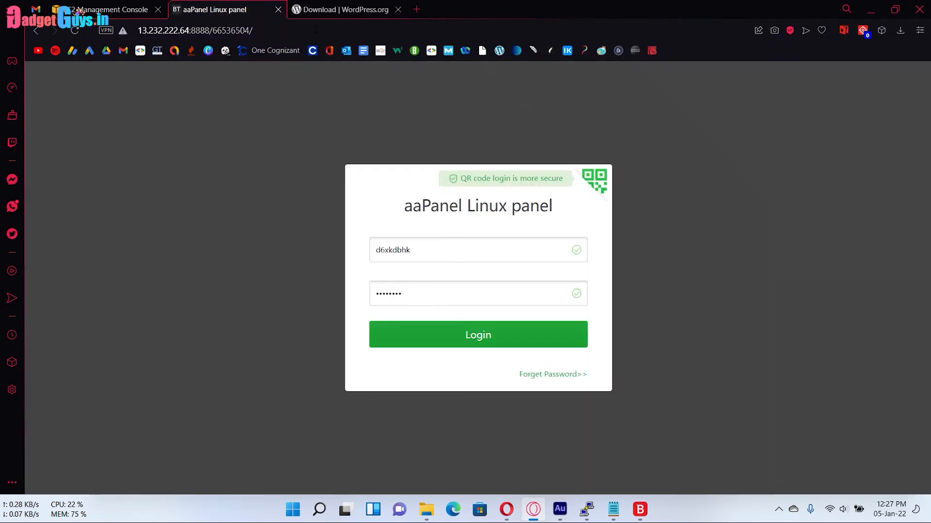
{"action": "left_click", "coordinate": [467, 336]}
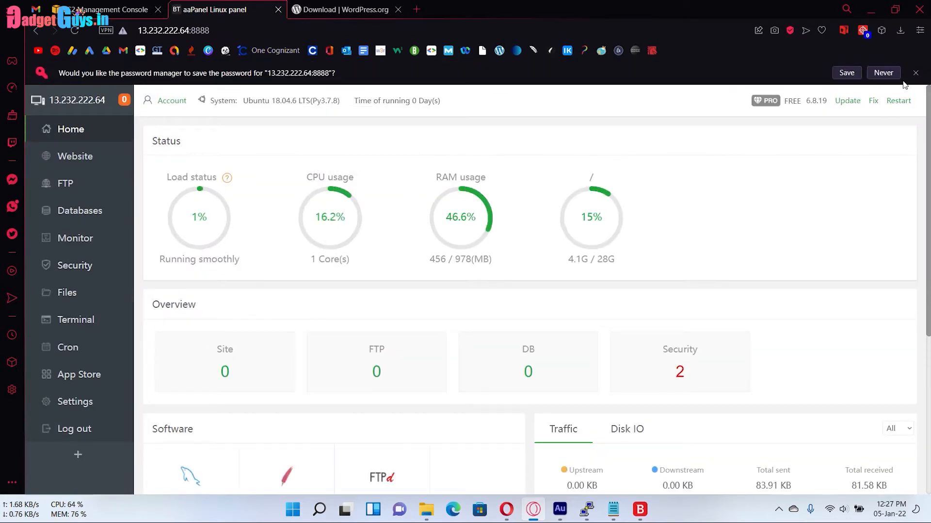
{"action": "left_click", "coordinate": [883, 73]}
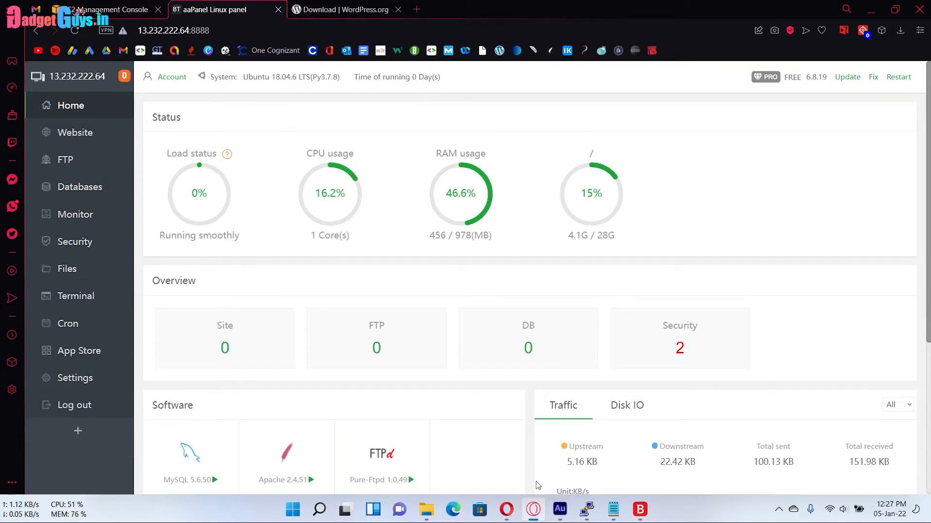
Step: Start adding a new PHP site in aaPanel and copy the domain name bengalblogger.in from GoDaddy's DNS Management page in the other browser window
{"action": "left_click", "coordinate": [65, 134]}
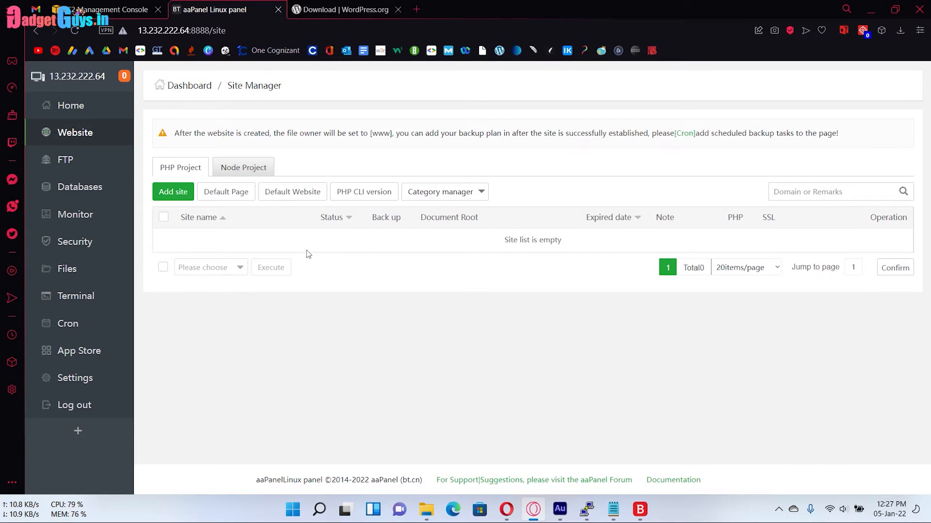
{"action": "left_click", "coordinate": [162, 192]}
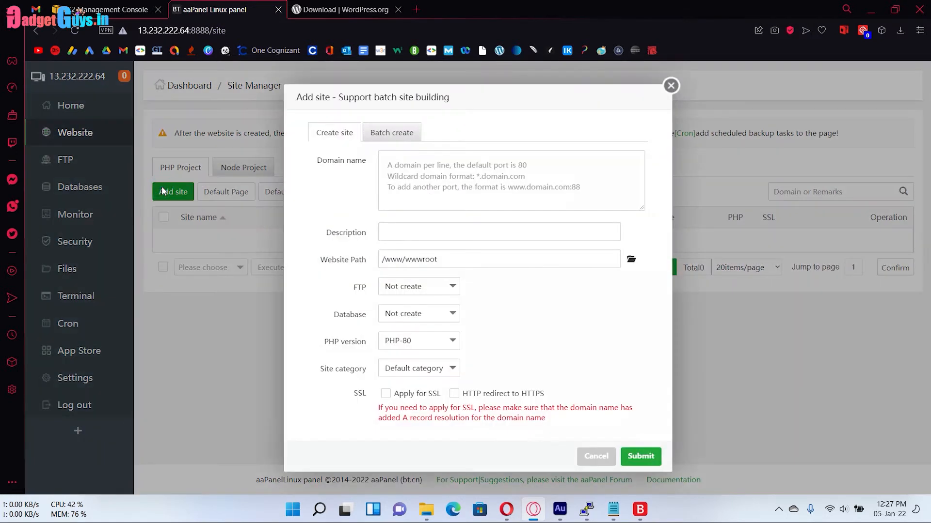
{"action": "left_click", "coordinate": [506, 509]}
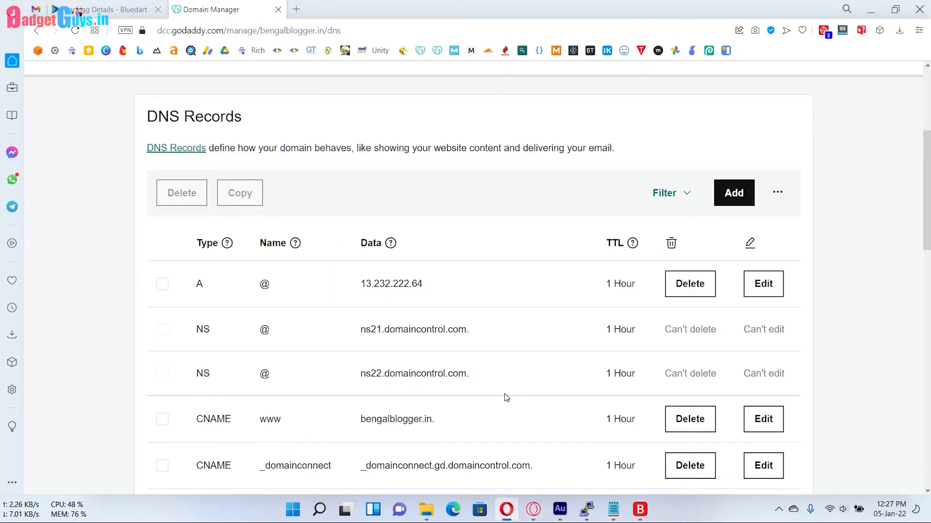
{"action": "scroll", "coordinate": [504, 395], "scroll_direction": "up", "scroll_amount": 5}
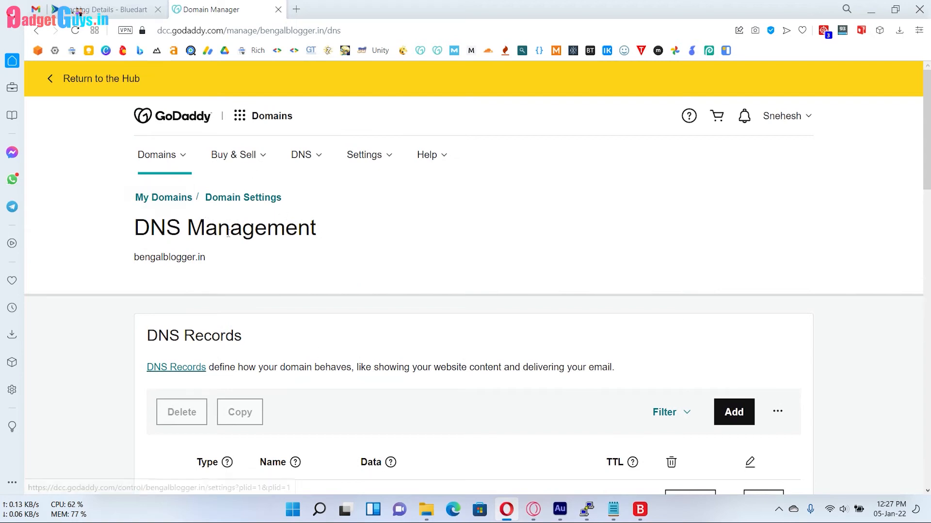
{"action": "left_click_drag", "start_coordinate": [219, 255], "coordinate": [134, 258]}
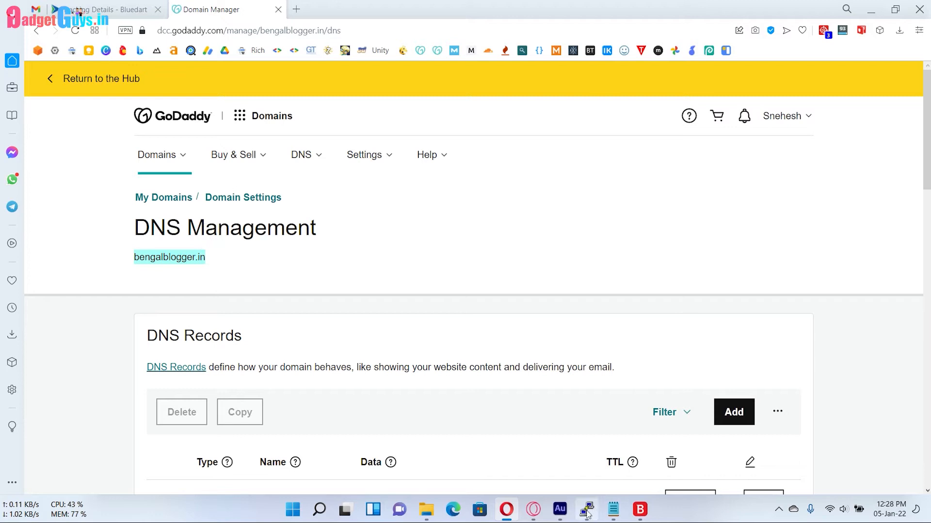
{"action": "left_click", "coordinate": [533, 509]}
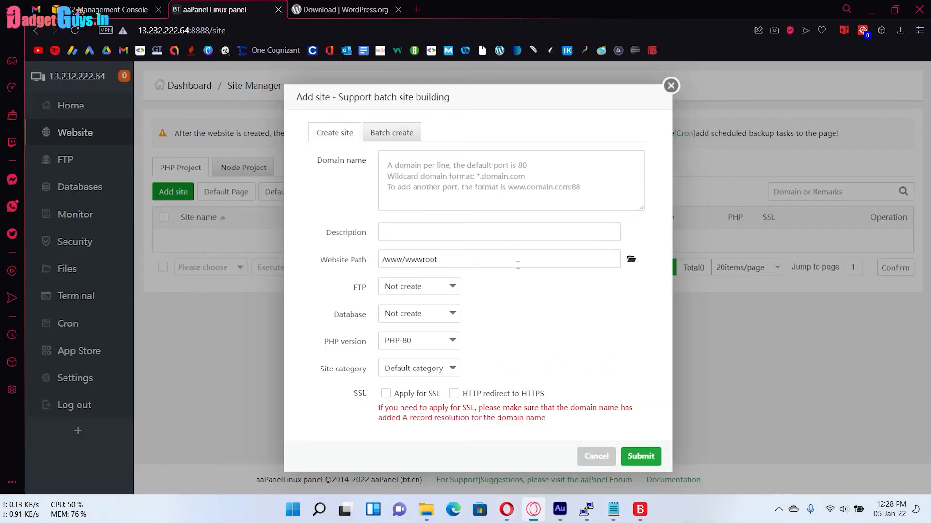
{"action": "left_click", "coordinate": [429, 173]}
{"action": "right_click", "coordinate": [420, 167]}
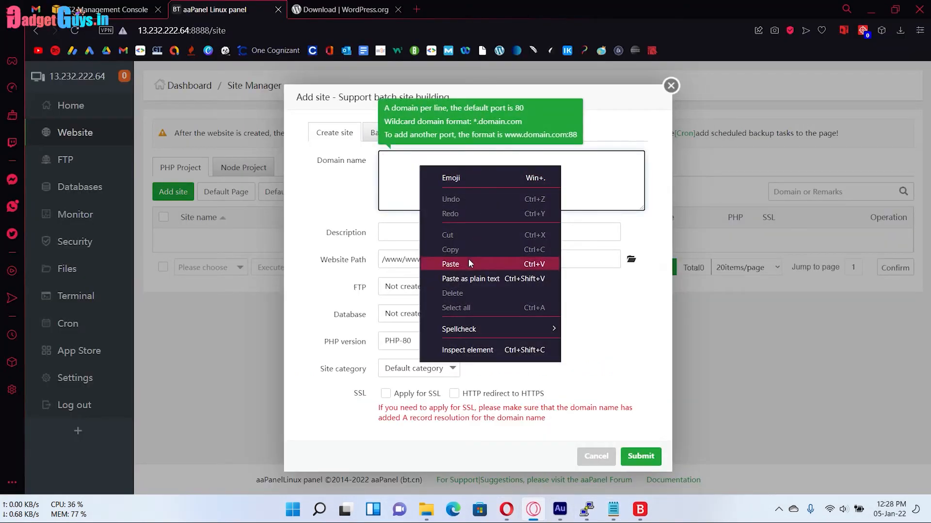
{"action": "left_click", "coordinate": [468, 263]}
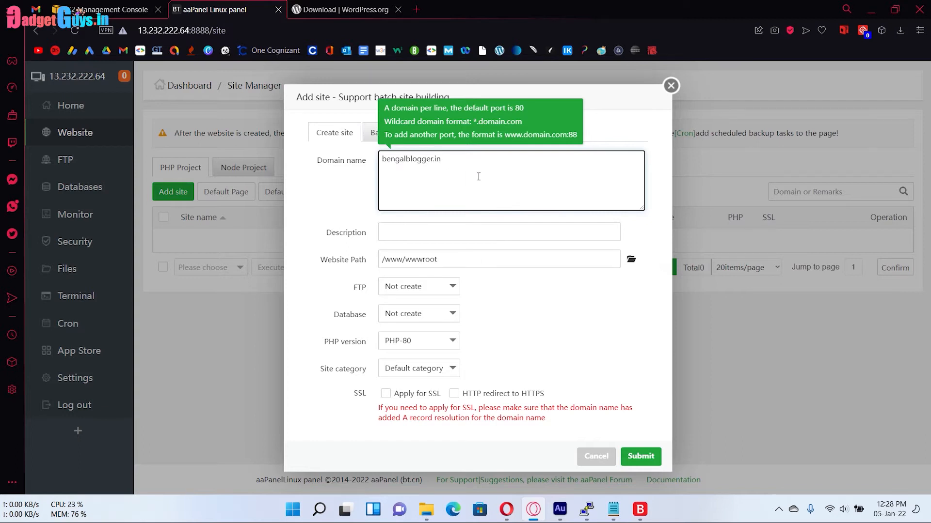
{"action": "key", "text": "BackSpace"}
{"action": "type", "text": "www"}
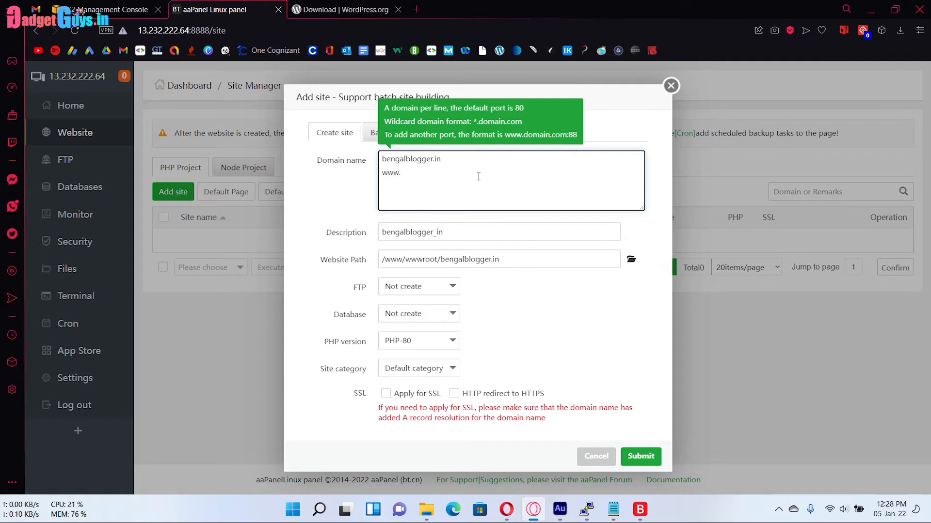
{"action": "type", "text": "."}
{"action": "key", "text": "ctrl+v"}
{"action": "left_click_drag", "start_coordinate": [466, 174], "coordinate": [383, 171]}
{"action": "left_click", "coordinate": [412, 161]}
Step: Enable FTP creation for the site with the user name bengalblogger and paste in the FTP account password
{"action": "left_click", "coordinate": [403, 287]}
{"action": "left_click", "coordinate": [410, 325]}
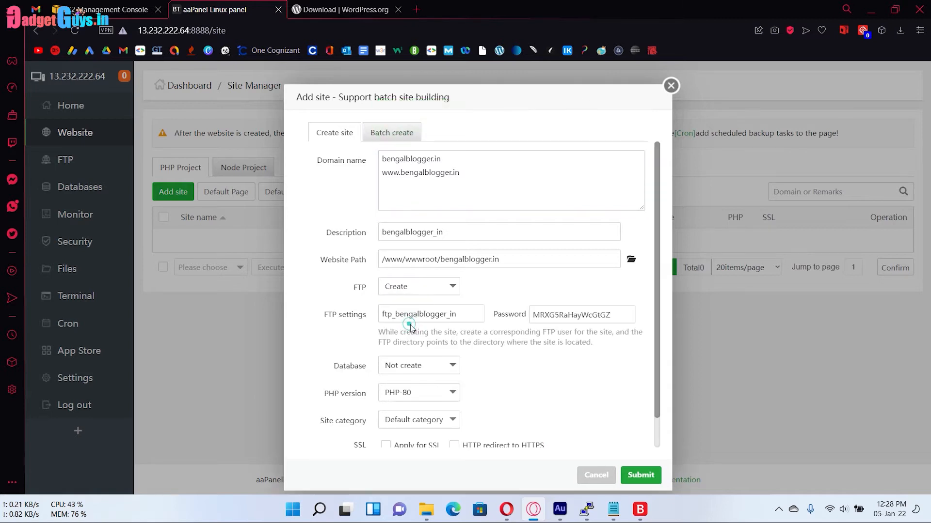
{"action": "double_click", "coordinate": [469, 314]}
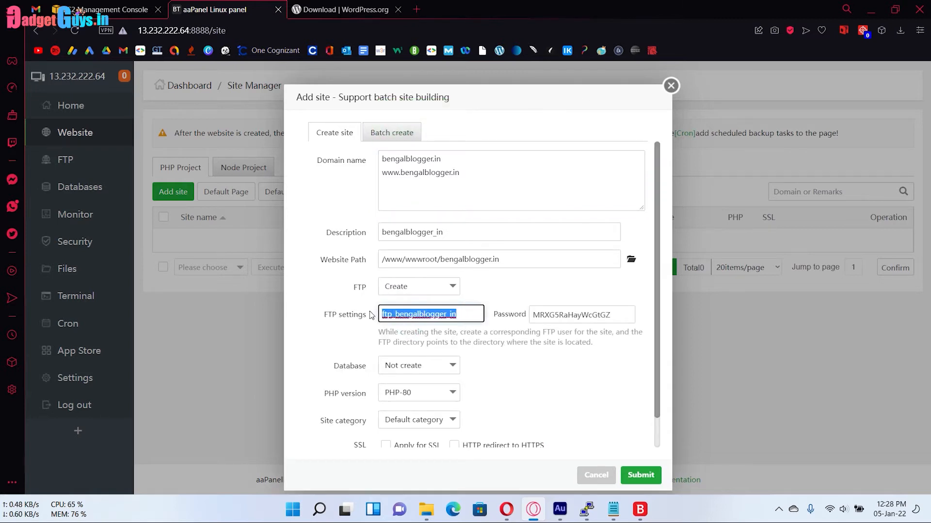
{"action": "key", "text": "ctrl+v"}
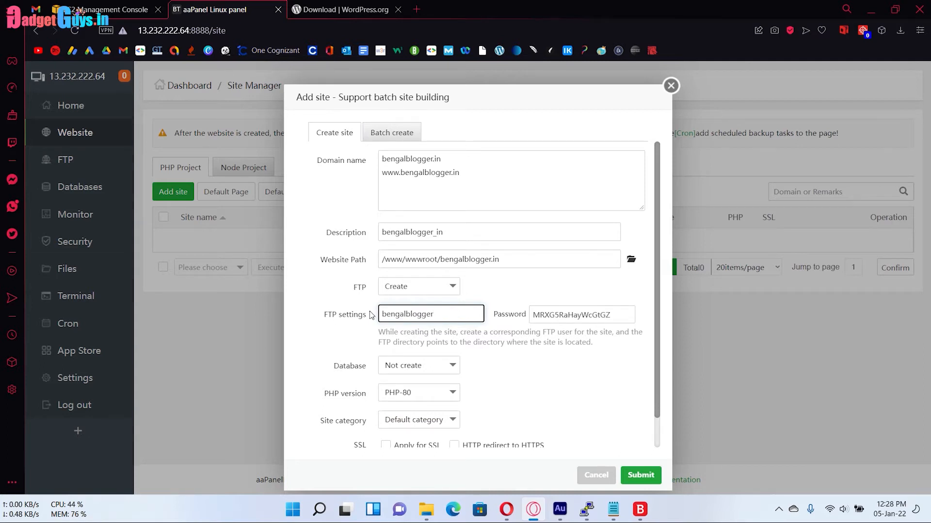
{"action": "key", "text": "ctrl+a"}
{"action": "key", "text": "ctrl+c"}
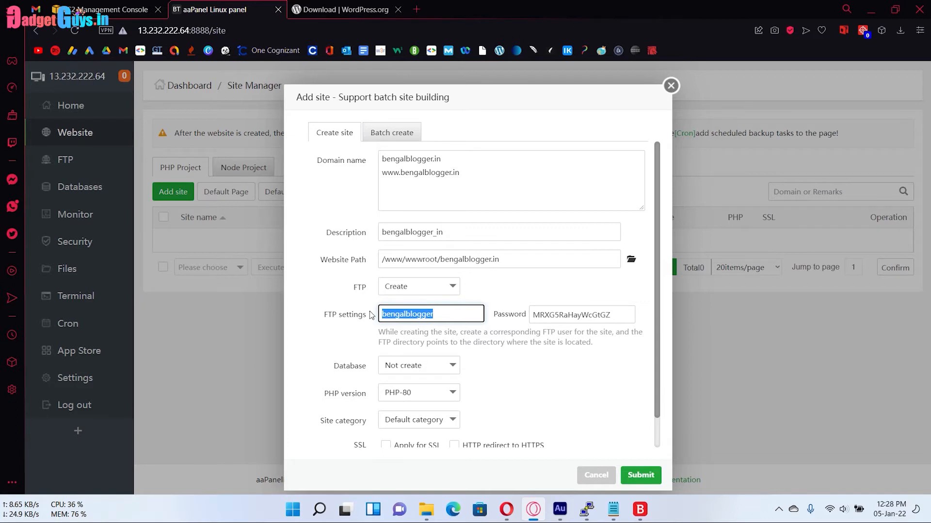
{"action": "left_click", "coordinate": [613, 313]}
{"action": "key", "text": "ctrl+a"}
{"action": "right_click", "coordinate": [549, 315]}
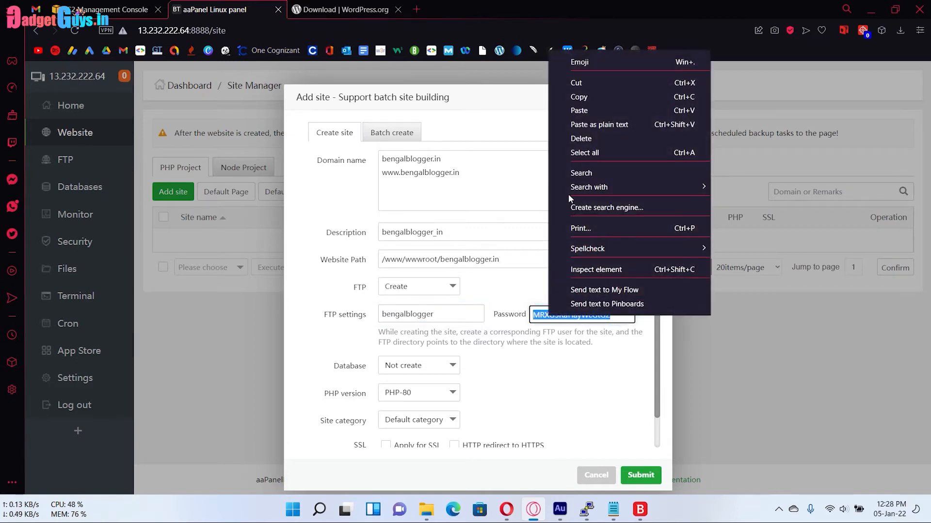
{"action": "left_click", "coordinate": [580, 110]}
Step: Choose a MySQL database for the site, name it bengalblogger, and paste in the database password
{"action": "left_click", "coordinate": [438, 371]}
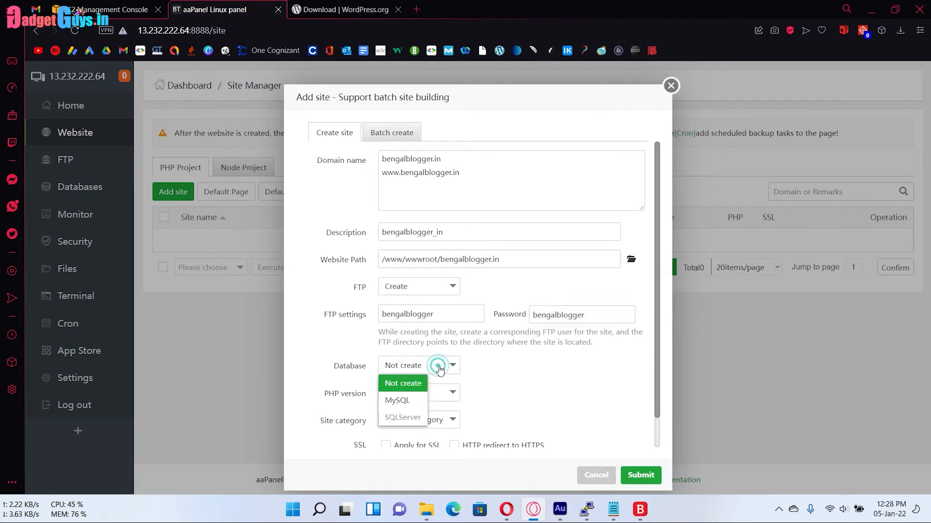
{"action": "left_click", "coordinate": [416, 402]}
{"action": "double_click", "coordinate": [463, 392]}
{"action": "right_click", "coordinate": [419, 393]}
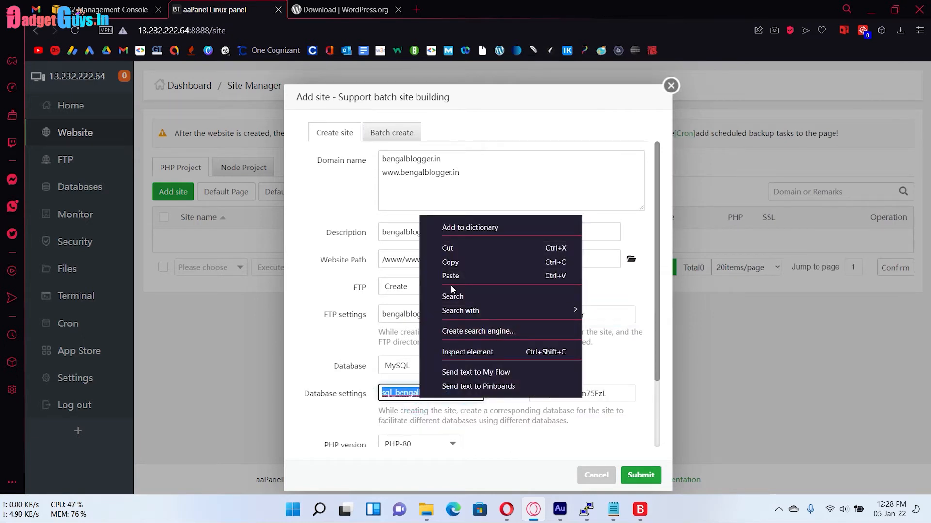
{"action": "left_click", "coordinate": [452, 273]}
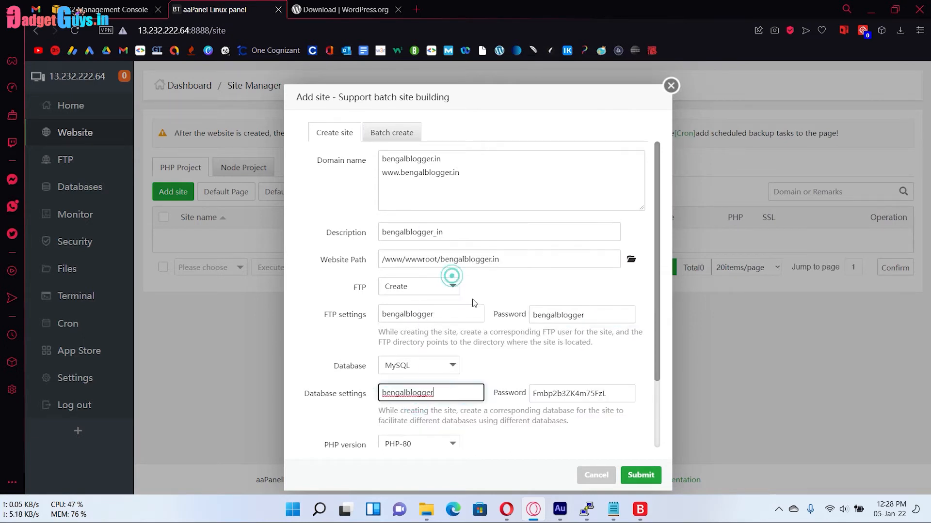
{"action": "double_click", "coordinate": [610, 393]}
{"action": "right_click", "coordinate": [553, 389]}
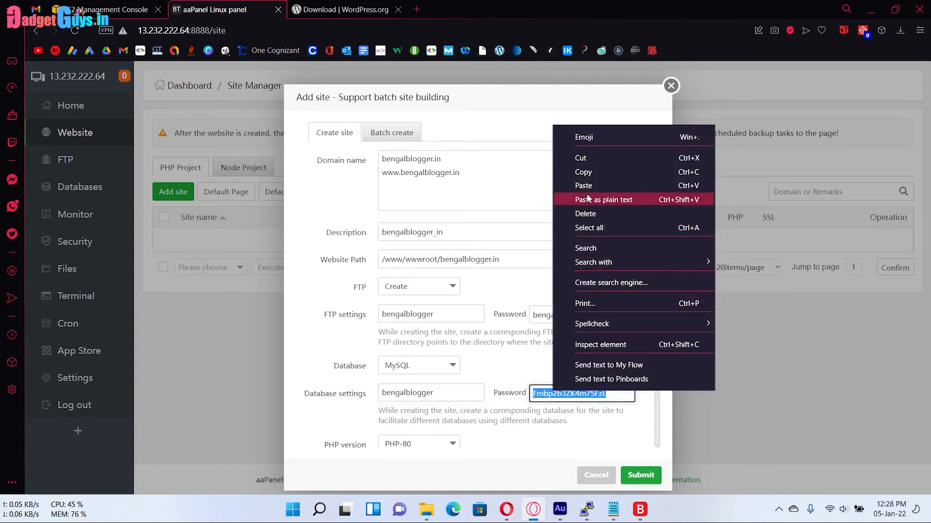
{"action": "left_click", "coordinate": [567, 185]}
Step: Enable Apply for SSL and HTTP redirect to HTTPS, submit the new site, and dismiss the resulting FTP profile message
{"action": "scroll", "coordinate": [464, 406], "scroll_direction": "down", "scroll_amount": 2}
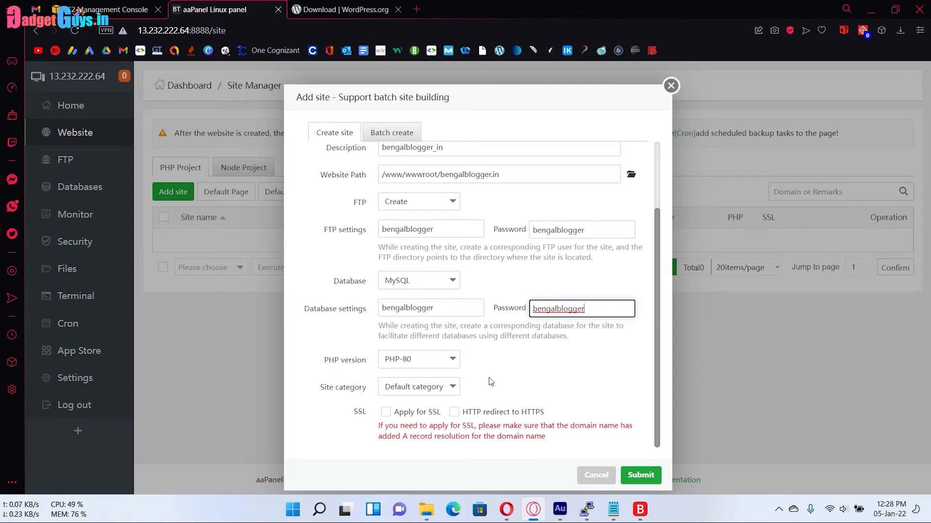
{"action": "left_click", "coordinate": [427, 415]}
{"action": "left_click", "coordinate": [489, 412]}
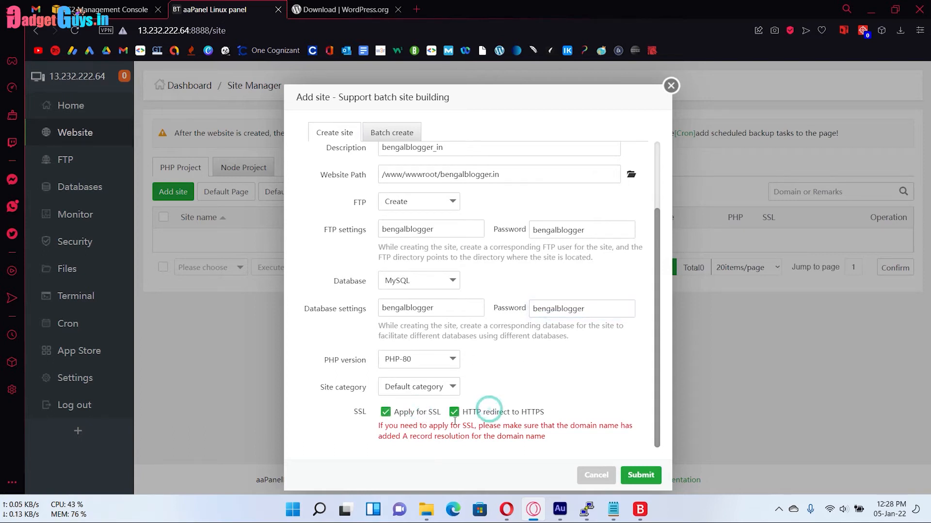
{"action": "scroll", "coordinate": [638, 401], "scroll_direction": "up", "scroll_amount": 2}
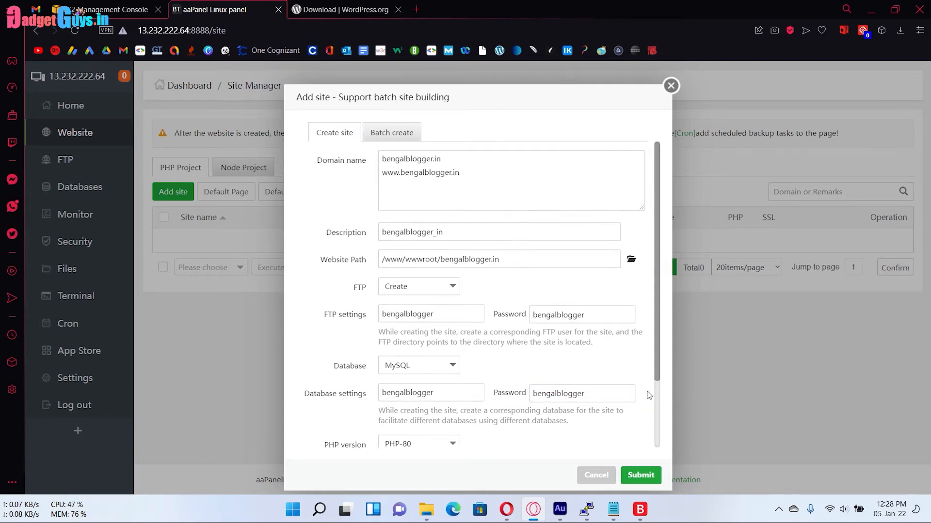
{"action": "scroll", "coordinate": [647, 368], "scroll_direction": "down", "scroll_amount": 1}
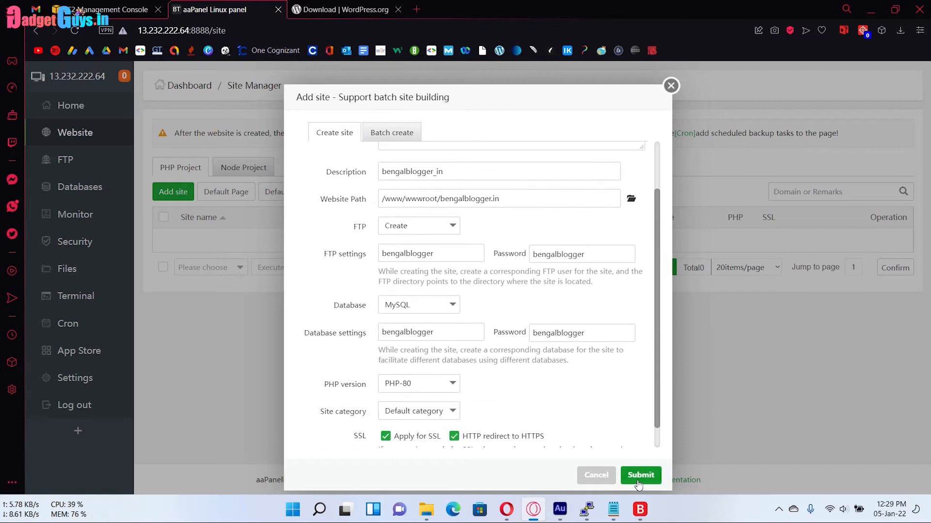
{"action": "left_click", "coordinate": [639, 477]}
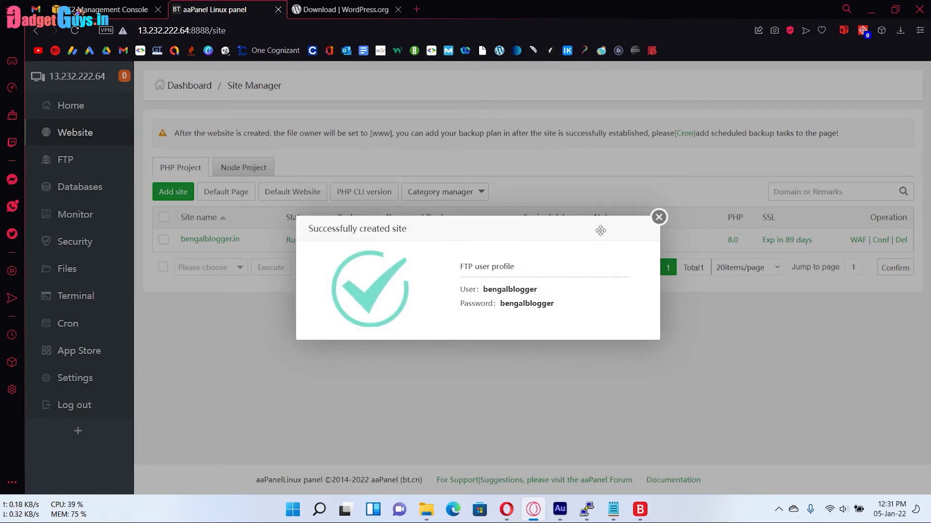
{"action": "left_click", "coordinate": [659, 218]}
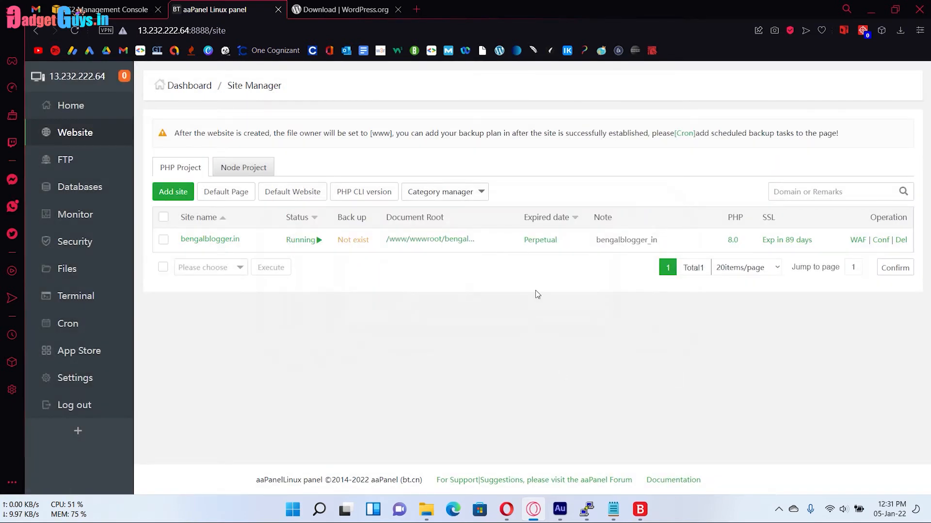
Step: Reload the aaPanel Site Manager and close the WordPress.org download page
{"action": "left_click", "coordinate": [75, 30]}
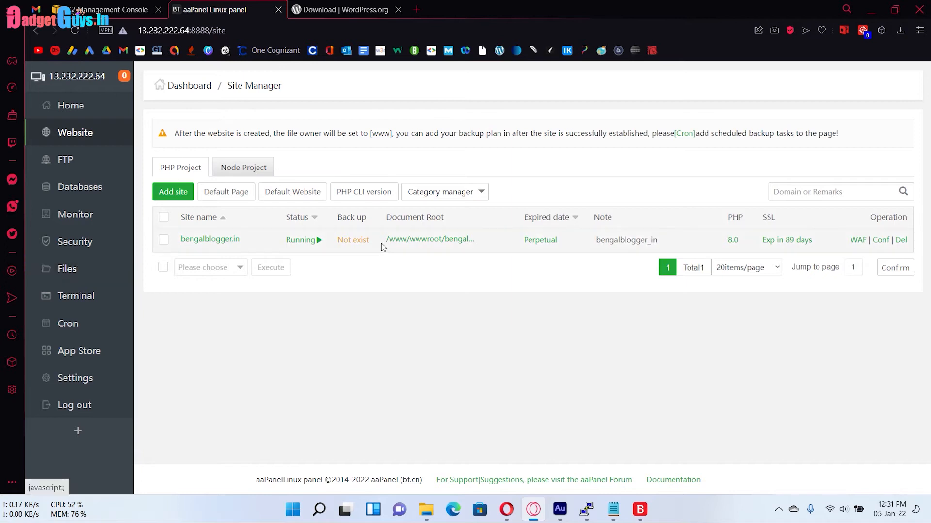
{"action": "left_click", "coordinate": [393, 10]}
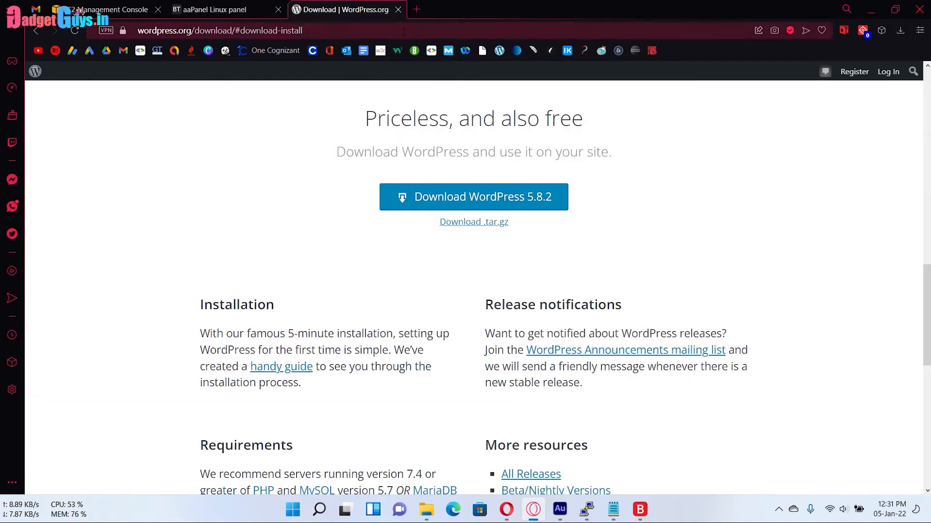
{"action": "left_click", "coordinate": [398, 10]}
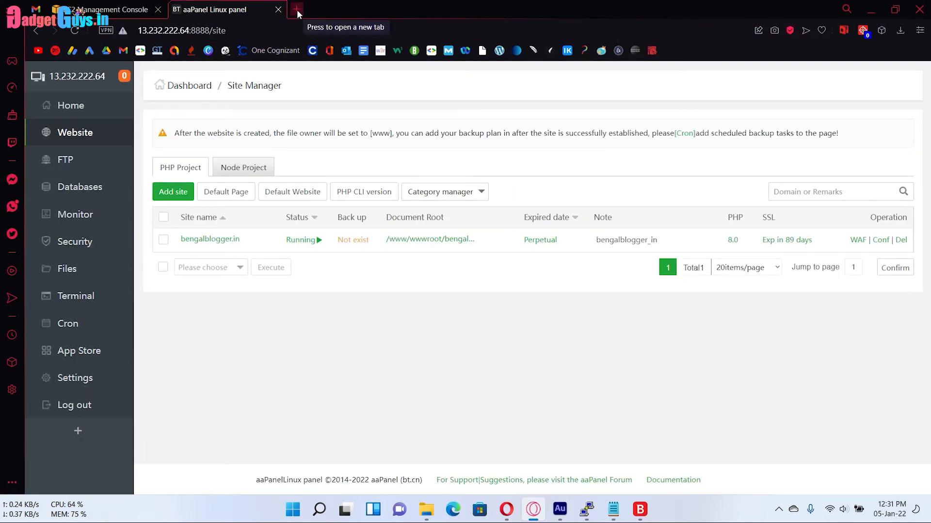
Step: Open bengalblogger.in in a new browser tab and examine the page it serves
{"action": "left_click", "coordinate": [296, 10]}
{"action": "right_click", "coordinate": [243, 28]}
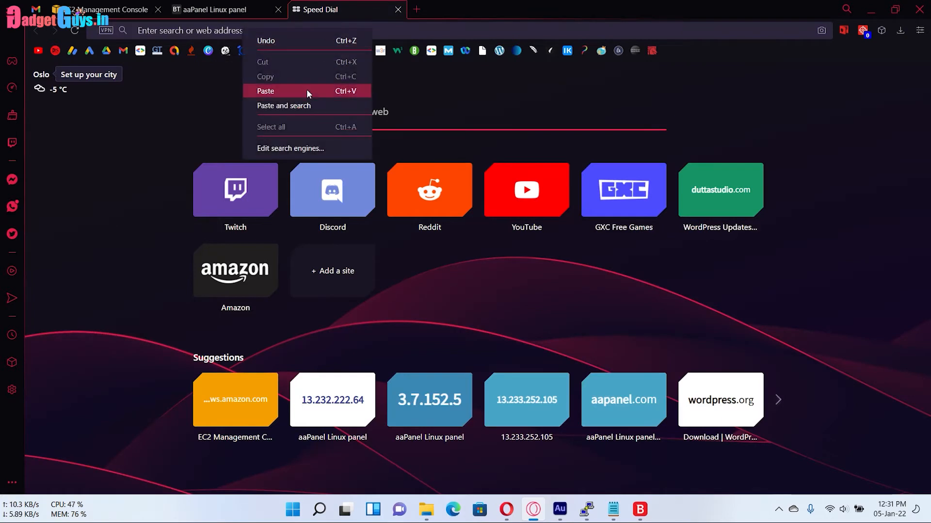
{"action": "left_click", "coordinate": [306, 105]}
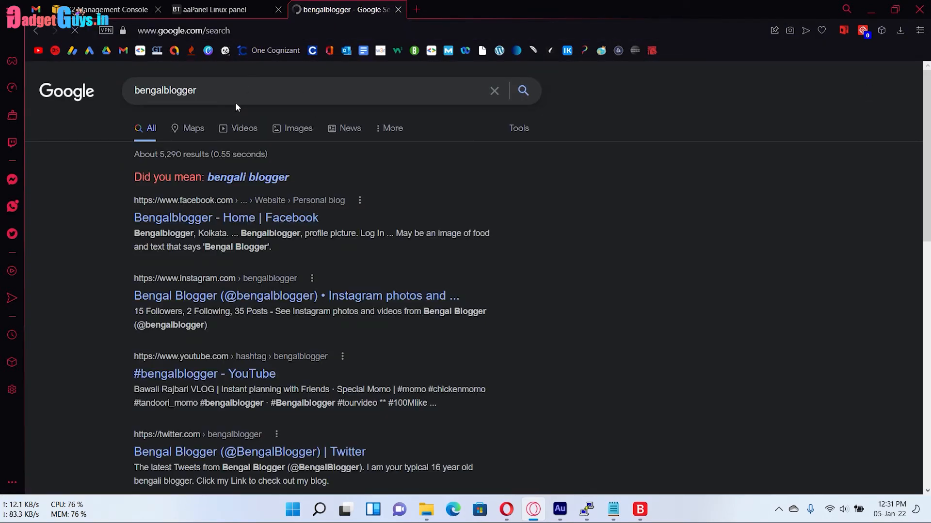
{"action": "left_click", "coordinate": [244, 32]}
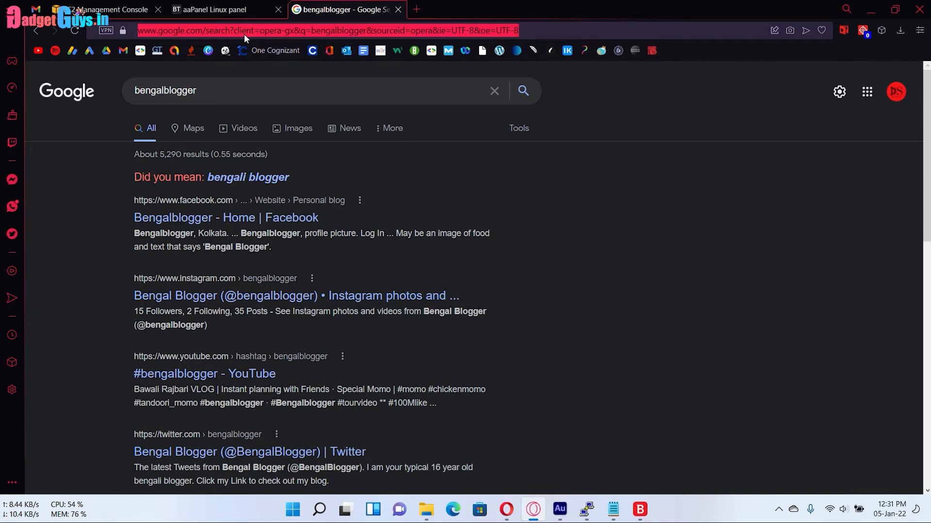
{"action": "right_click", "coordinate": [243, 34]}
{"action": "left_click", "coordinate": [287, 94]}
{"action": "type", "text": ".in"}
{"action": "key", "text": "Return"}
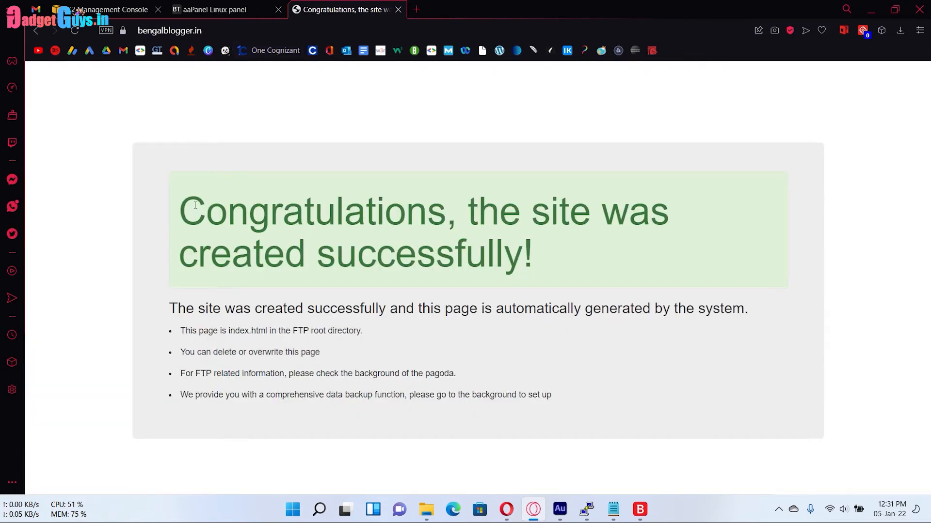
{"action": "left_click_drag", "start_coordinate": [178, 210], "coordinate": [544, 274]}
Step: Return to aaPanel and open the site's folder /www/wwwroot/bengalblogger.in in the file manager
{"action": "key", "text": "ctrl+shift+Tab"}
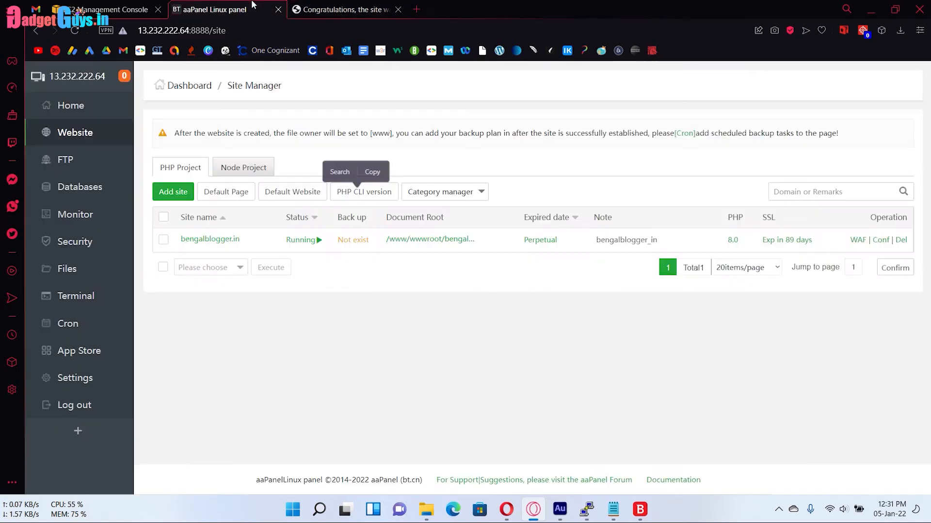
{"action": "left_click", "coordinate": [70, 274]}
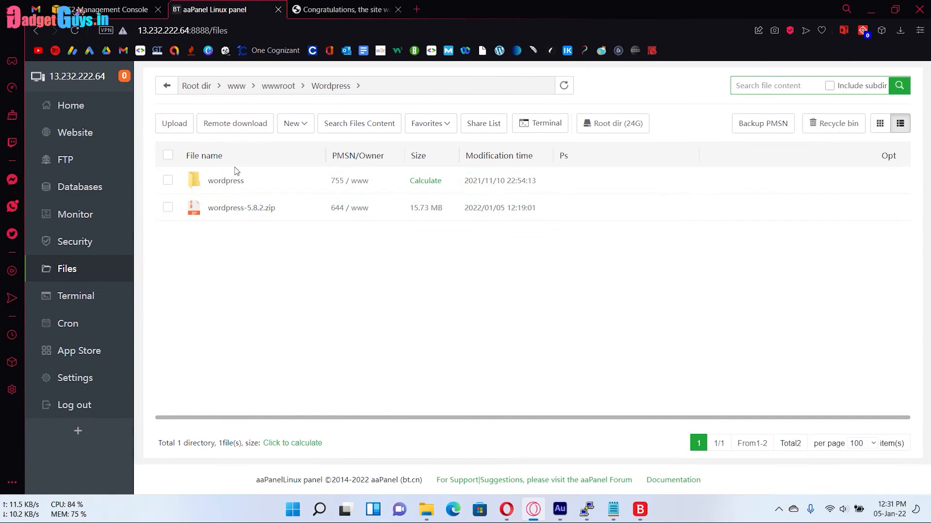
{"action": "left_click", "coordinate": [277, 87]}
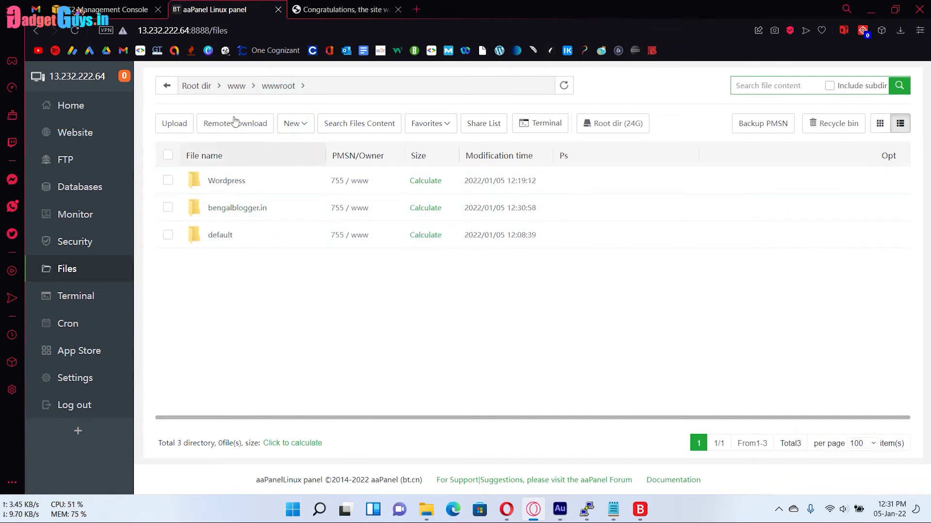
{"action": "left_click", "coordinate": [196, 89]}
{"action": "scroll", "coordinate": [254, 358], "scroll_direction": "down", "scroll_amount": 5}
{"action": "scroll", "coordinate": [228, 369], "scroll_direction": "down", "scroll_amount": 5}
{"action": "left_click", "coordinate": [213, 297]}
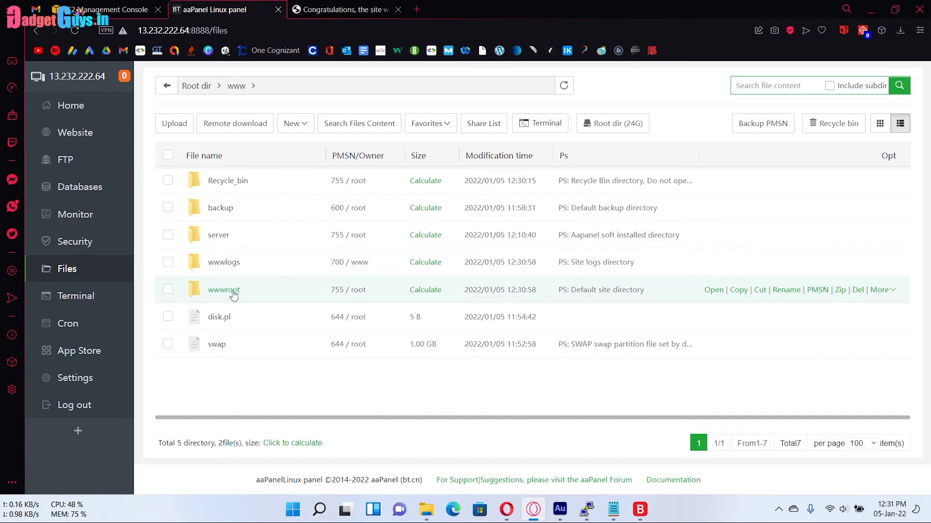
{"action": "left_click", "coordinate": [229, 292]}
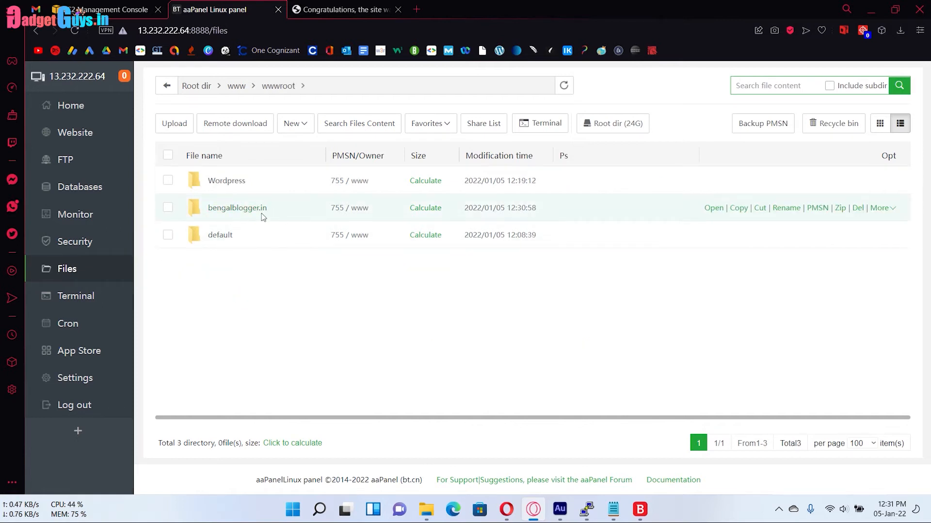
{"action": "left_click", "coordinate": [229, 208]}
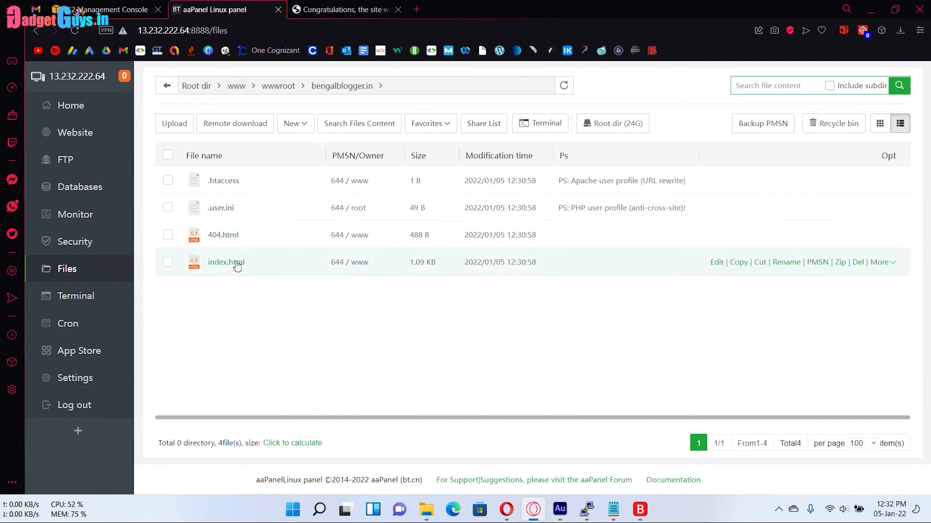
Step: Change the h1 heading in the site's index.html to "welcome to gadgetguys" and save the file
{"action": "left_click", "coordinate": [344, 10]}
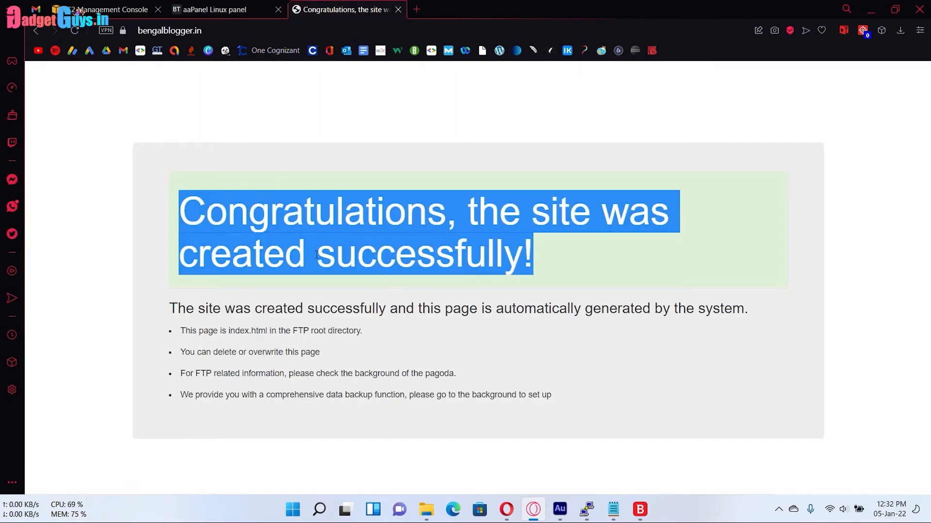
{"action": "left_click", "coordinate": [321, 274]}
{"action": "left_click", "coordinate": [227, 12]}
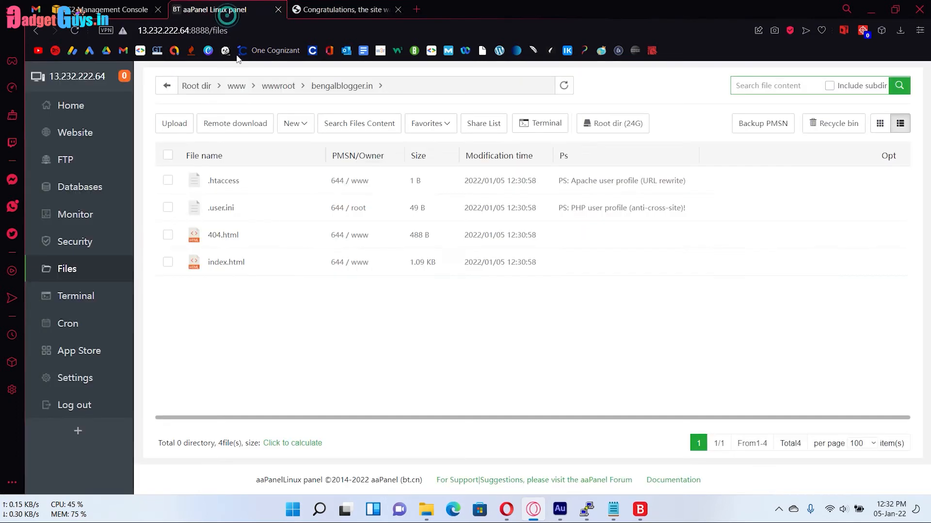
{"action": "double_click", "coordinate": [232, 264]}
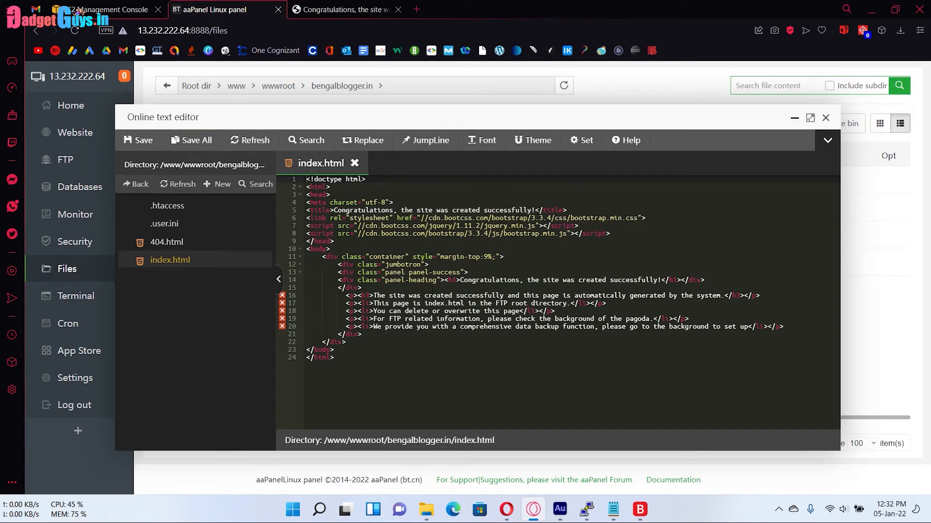
{"action": "left_click_drag", "start_coordinate": [459, 280], "coordinate": [661, 280]}
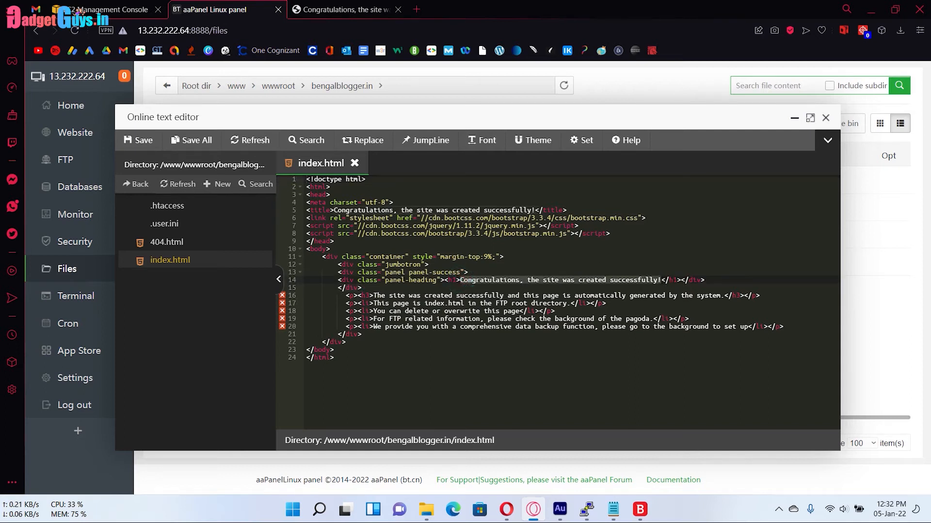
{"action": "type", "text": "we"}
{"action": "type", "text": "lcome t"}
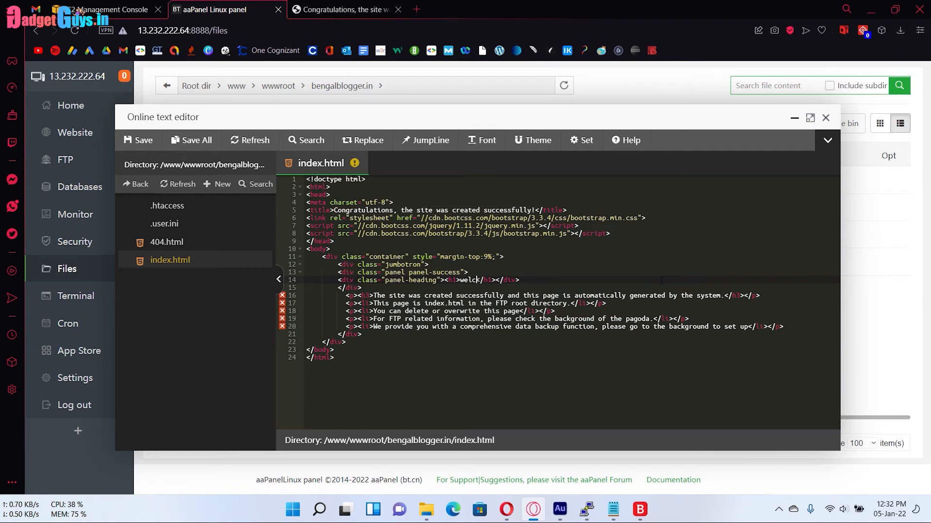
{"action": "type", "text": "o gadgetguys"}
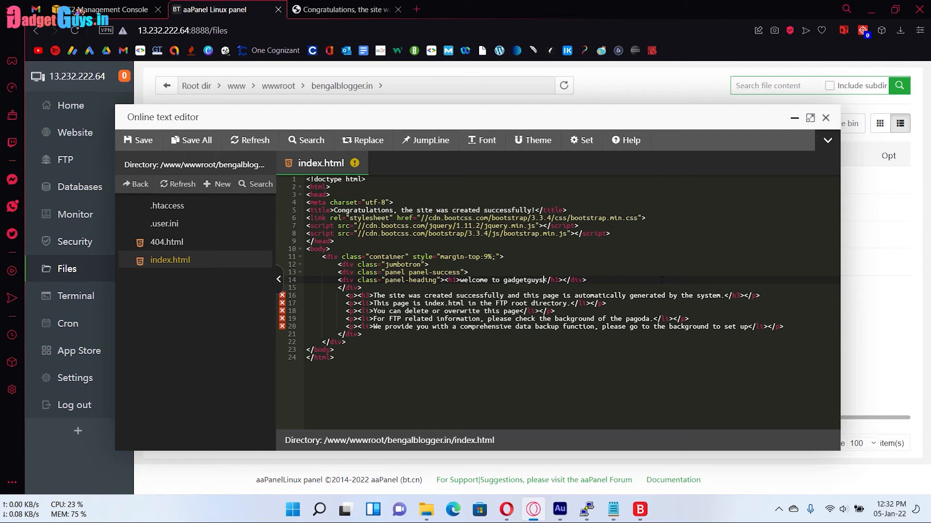
{"action": "key", "text": "ctrl+s"}
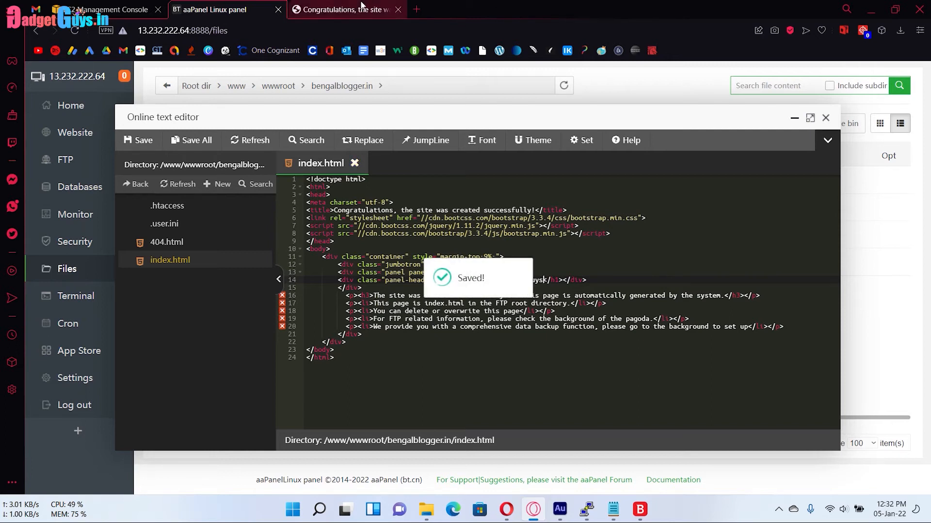
Step: Reload bengalblogger.in to check the edited heading, and return to aaPanel
{"action": "left_click", "coordinate": [345, 9]}
{"action": "left_click", "coordinate": [75, 30]}
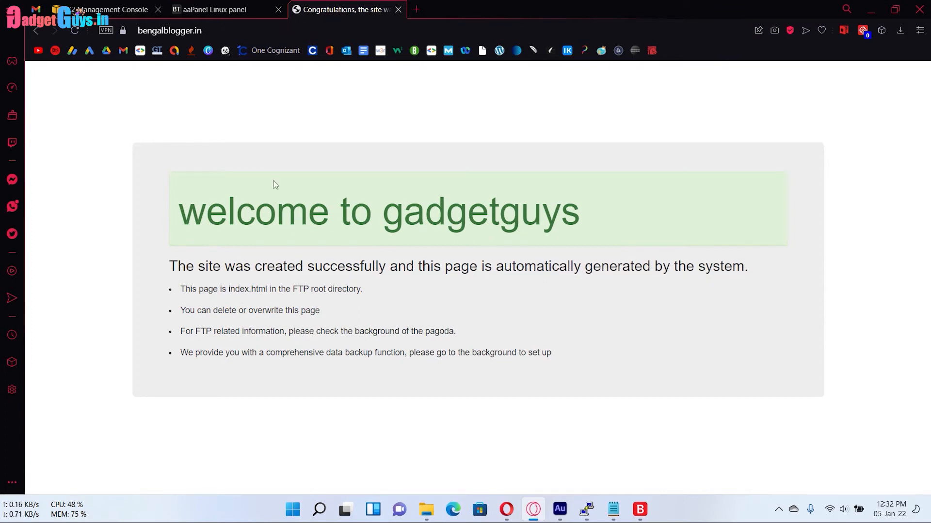
{"action": "left_click", "coordinate": [214, 10]}
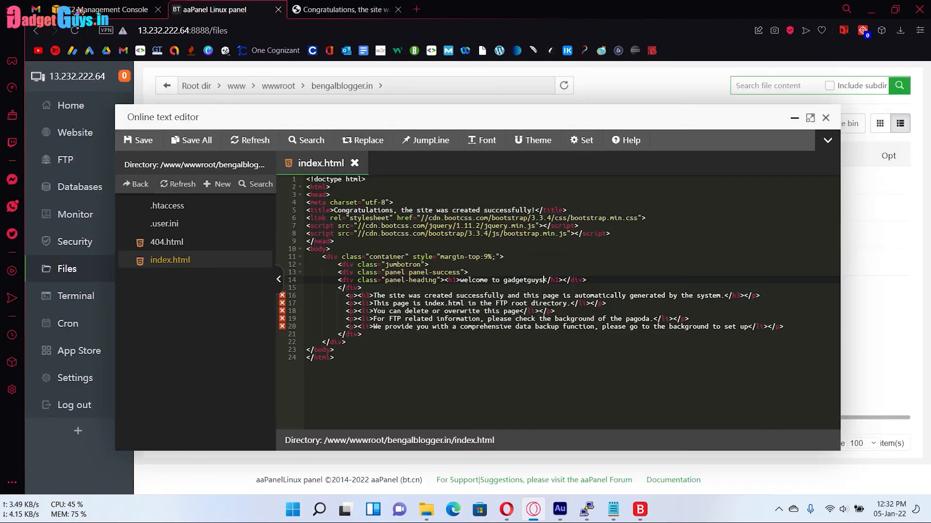
Step: Close the text editor and delete 404.html and index.html from the bengalblogger.in folder
{"action": "left_click", "coordinate": [826, 118]}
{"action": "left_click", "coordinate": [168, 262]}
{"action": "left_click", "coordinate": [168, 234]}
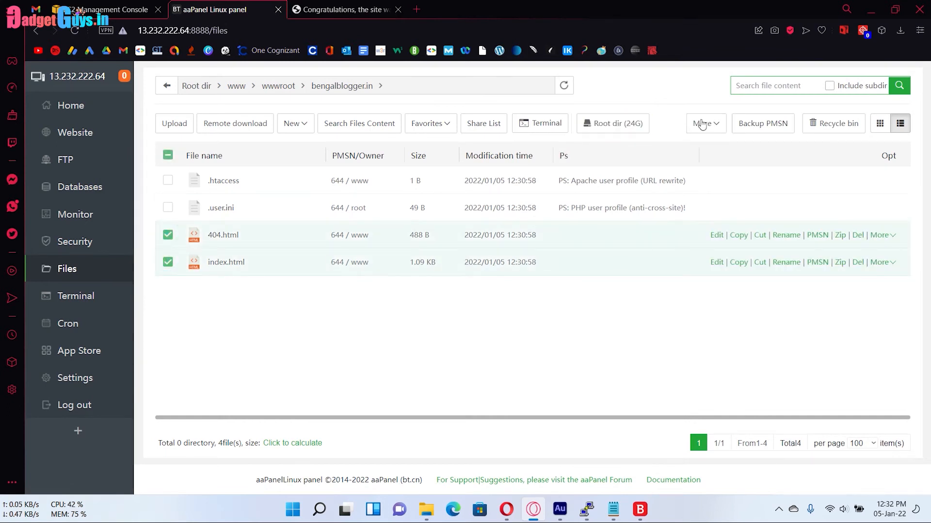
{"action": "mouse_move", "coordinate": [706, 127]}
{"action": "left_click", "coordinate": [710, 215]}
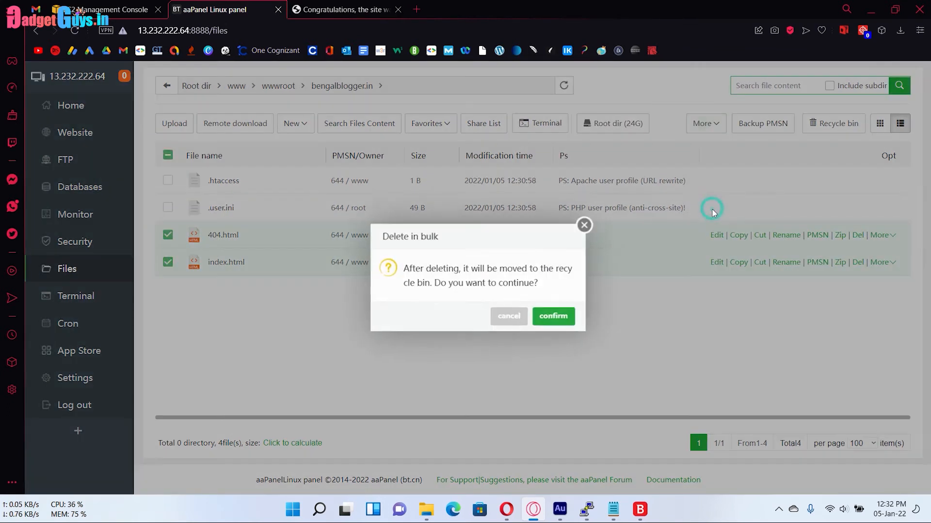
{"action": "left_click", "coordinate": [555, 317]}
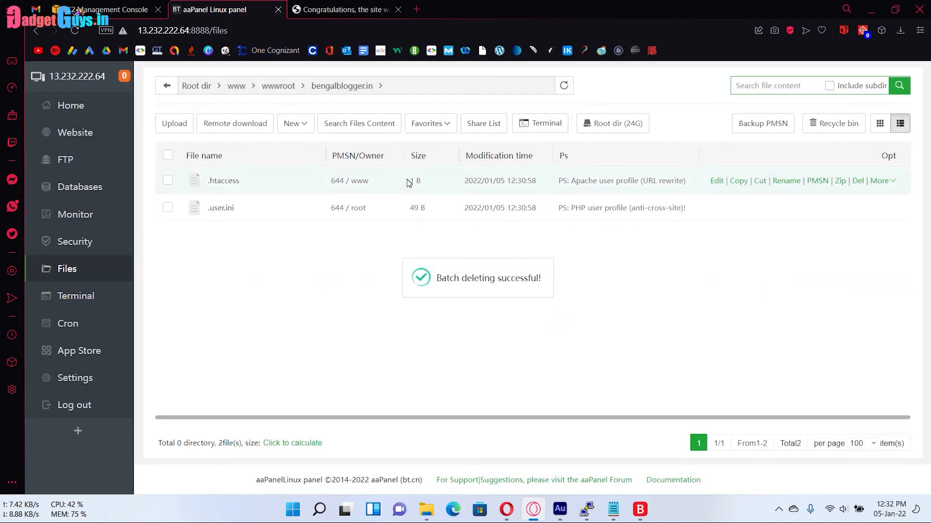
Step: Copy all the files and folders inside /www/wwwroot/Wordpress/wordpress
{"action": "left_click", "coordinate": [268, 92]}
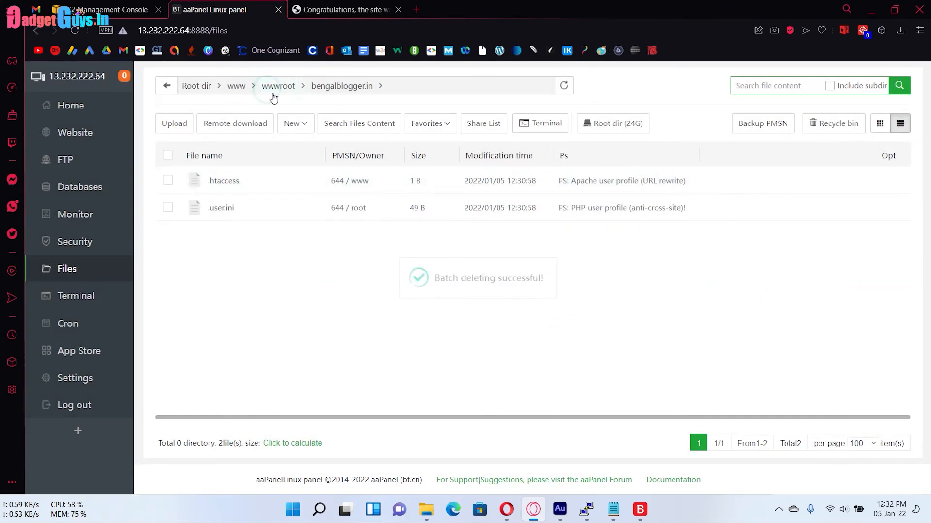
{"action": "left_click", "coordinate": [230, 183]}
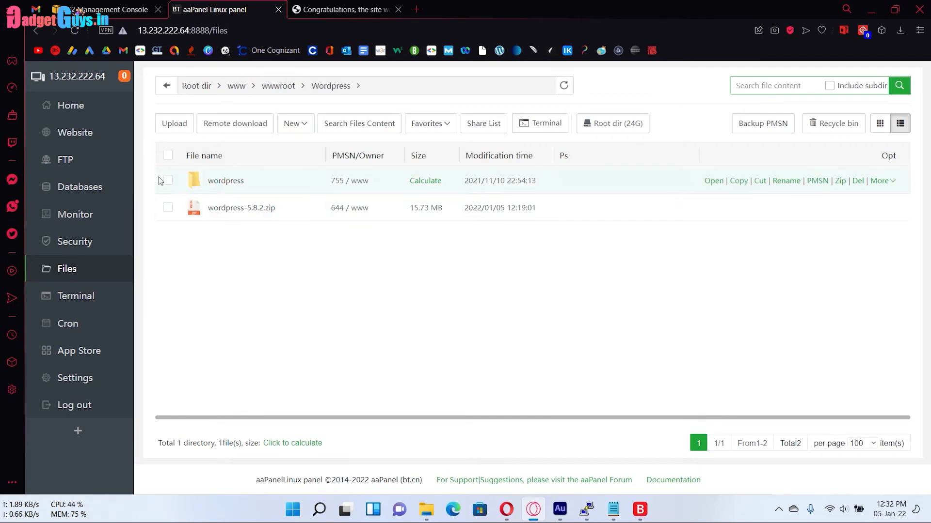
{"action": "left_click", "coordinate": [222, 185]}
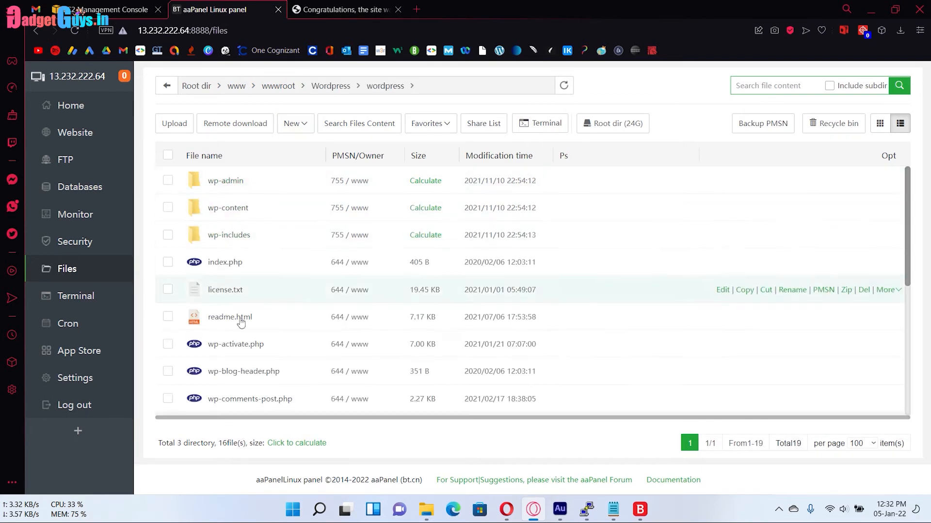
{"action": "left_click", "coordinate": [168, 155]}
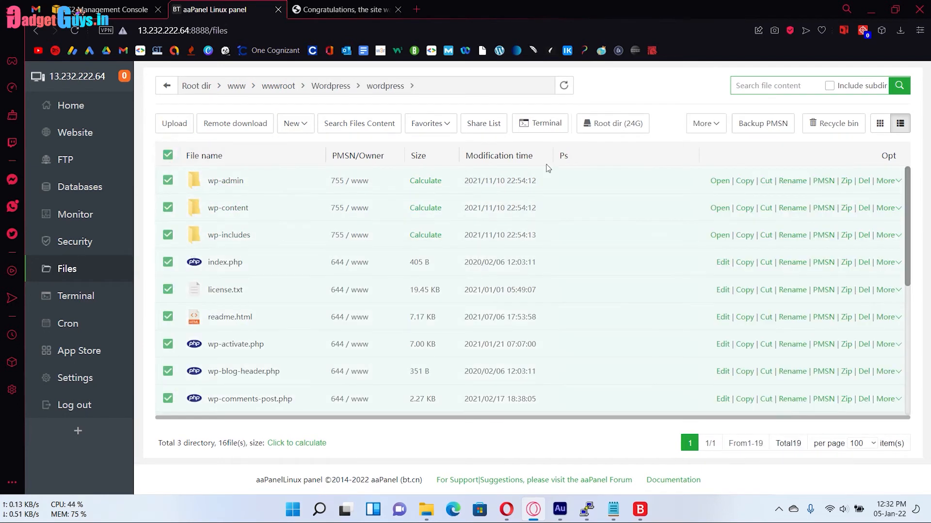
{"action": "left_click", "coordinate": [706, 123]}
{"action": "left_click", "coordinate": [704, 143]}
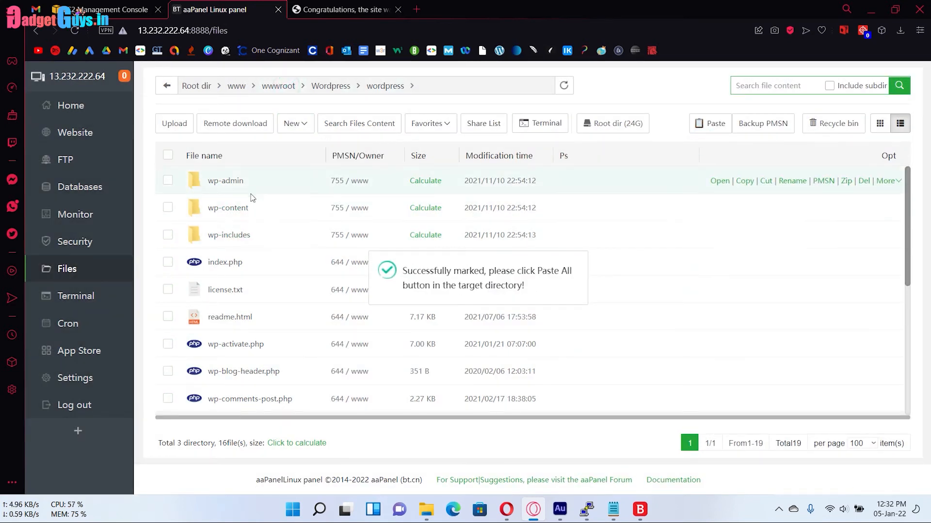
Step: Paste the copied WordPress files into the /www/wwwroot/bengalblogger.in folder
{"action": "left_click", "coordinate": [279, 86]}
{"action": "left_click", "coordinate": [238, 208]}
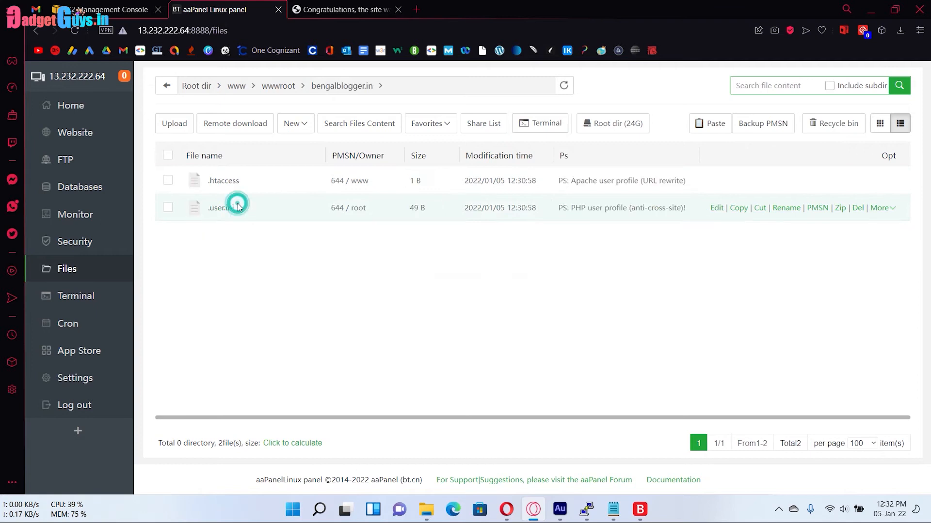
{"action": "left_click", "coordinate": [700, 125]}
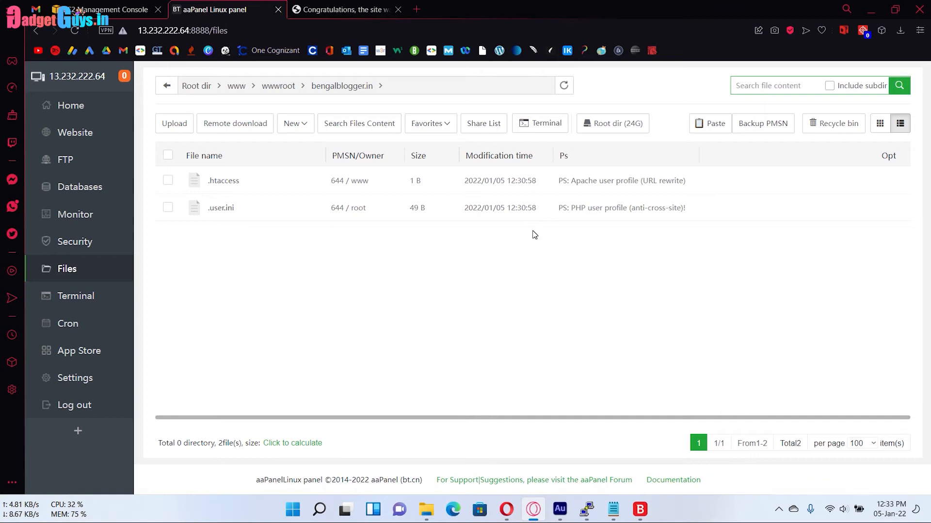
{"action": "scroll", "coordinate": [316, 286], "scroll_direction": "down", "scroll_amount": 5}
{"action": "scroll", "coordinate": [327, 316], "scroll_direction": "up", "scroll_amount": 6}
Step: Reload bengalblogger.in, choose English (United States) for the WordPress setup, and proceed to the database connection form
{"action": "left_click", "coordinate": [303, 14]}
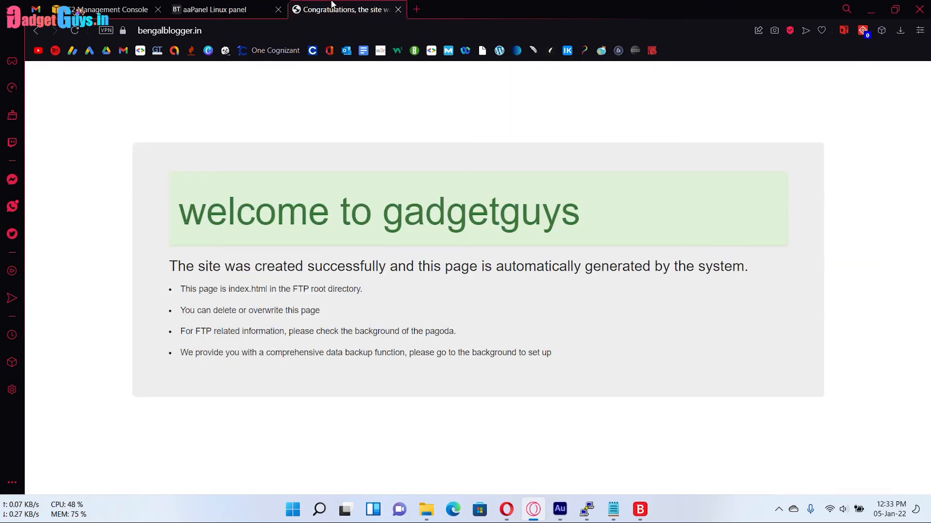
{"action": "left_click", "coordinate": [75, 31]}
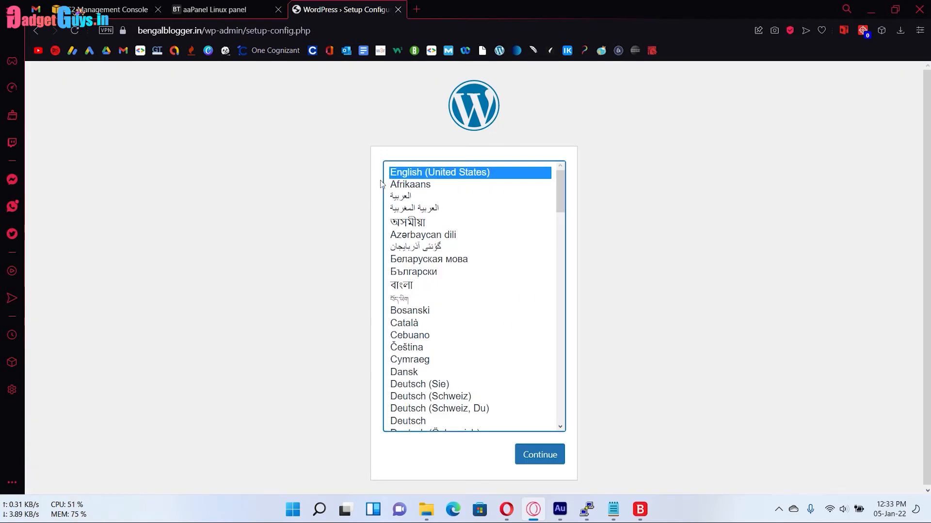
{"action": "left_click", "coordinate": [551, 454]}
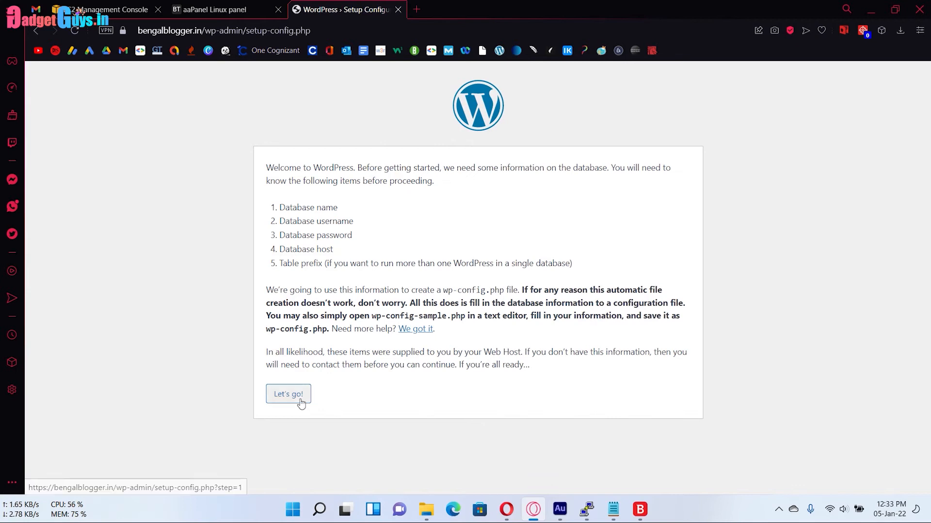
{"action": "left_click", "coordinate": [293, 394]}
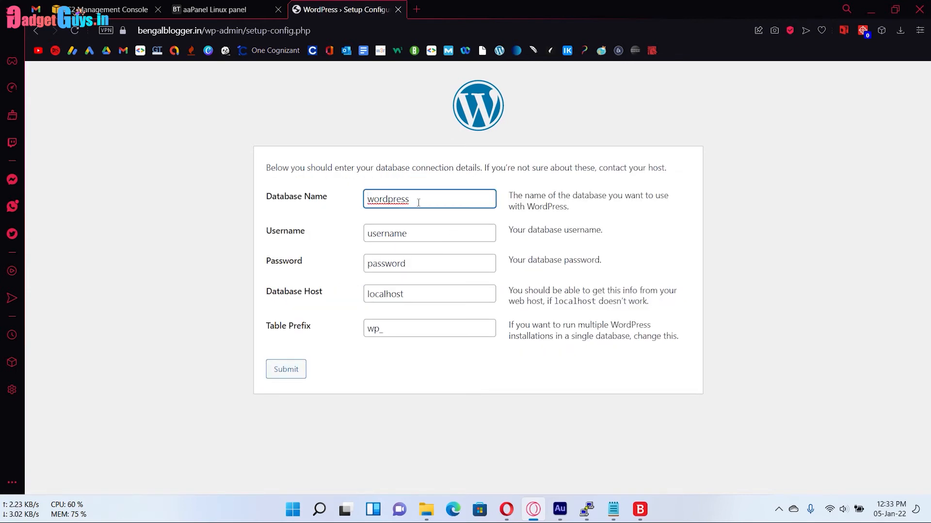
Step: Replace the database name and username in the WordPress database connection form with bengalblogger
{"action": "double_click", "coordinate": [416, 199]}
{"action": "right_click", "coordinate": [381, 202]}
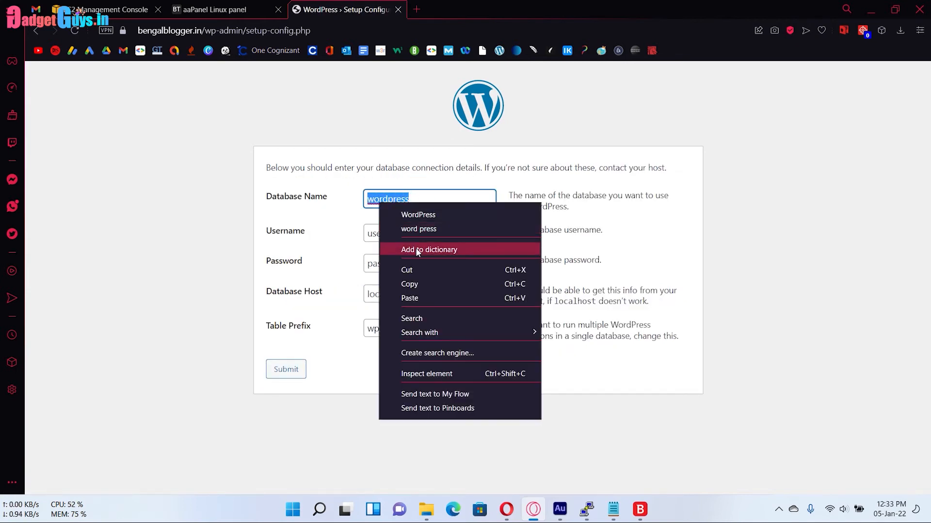
{"action": "left_click", "coordinate": [418, 296]}
{"action": "left_click_drag", "start_coordinate": [417, 234], "coordinate": [346, 238]}
{"action": "right_click", "coordinate": [380, 225]}
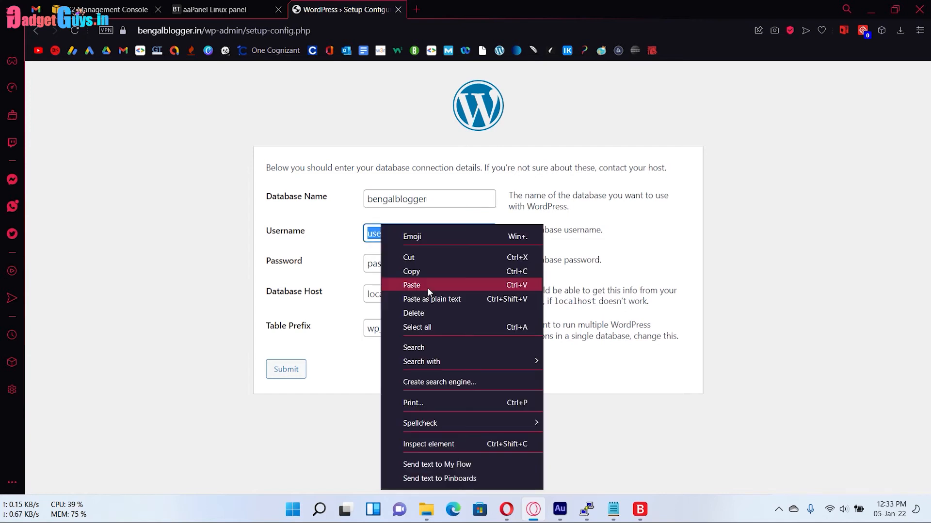
{"action": "left_click", "coordinate": [420, 285]}
Step: Paste the database password into the WordPress connection form and try submitting the database details
{"action": "left_click_drag", "start_coordinate": [417, 262], "coordinate": [345, 263]}
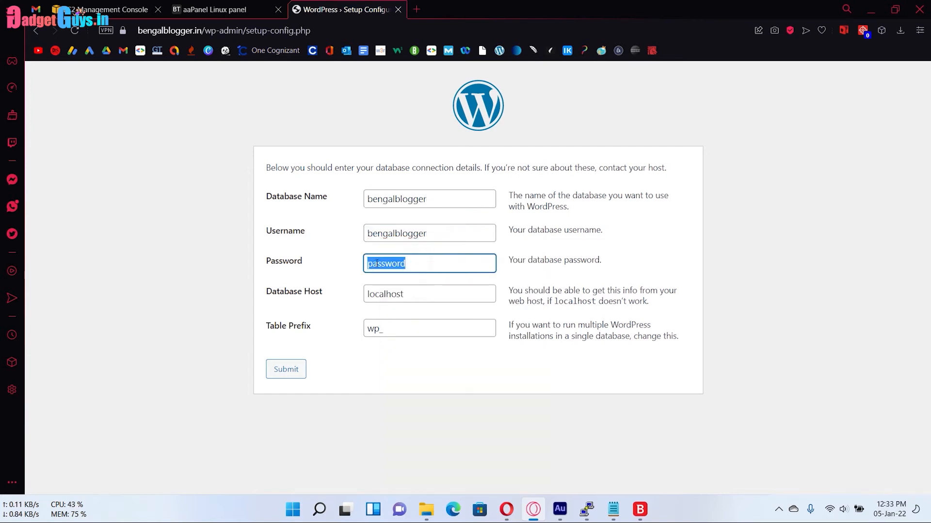
{"action": "right_click", "coordinate": [379, 264]}
{"action": "left_click", "coordinate": [416, 285]}
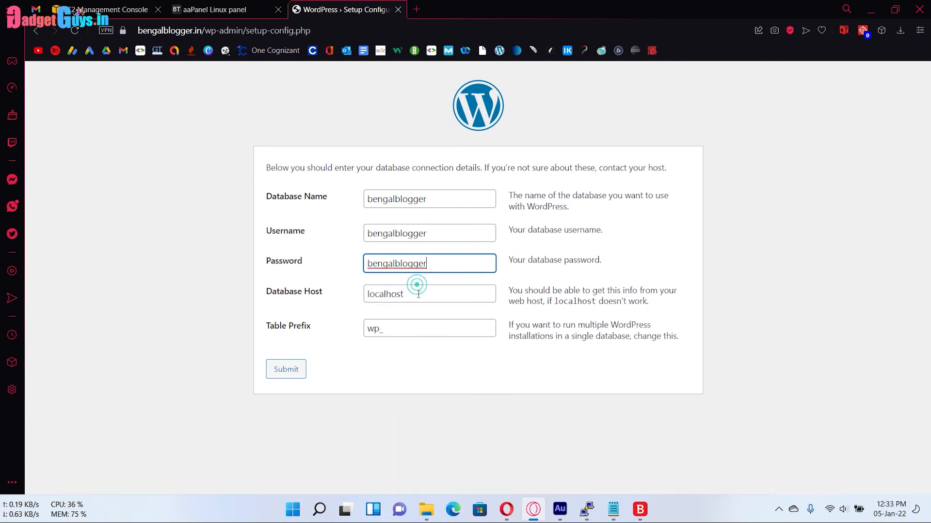
{"action": "left_click", "coordinate": [294, 369]}
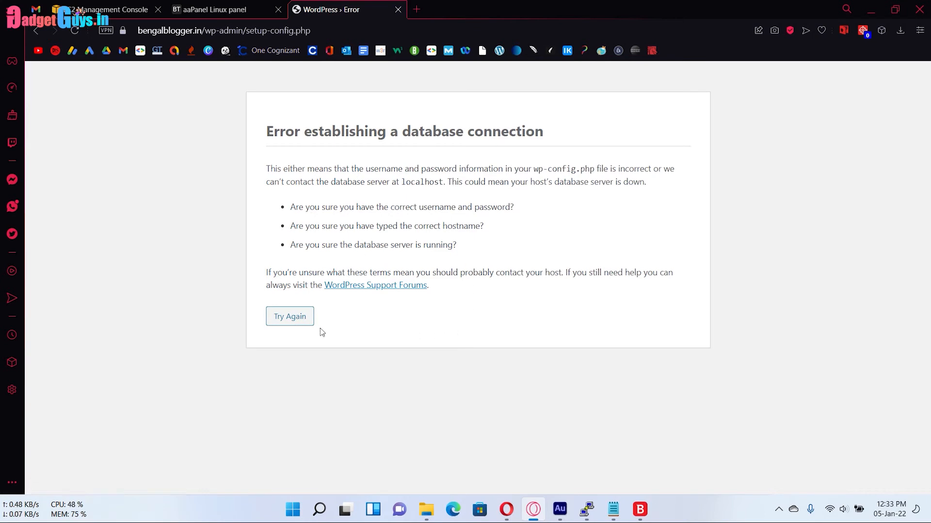
Step: Retry the WordPress database connection by pasting the database password again and resubmitting the form
{"action": "left_click", "coordinate": [295, 322]}
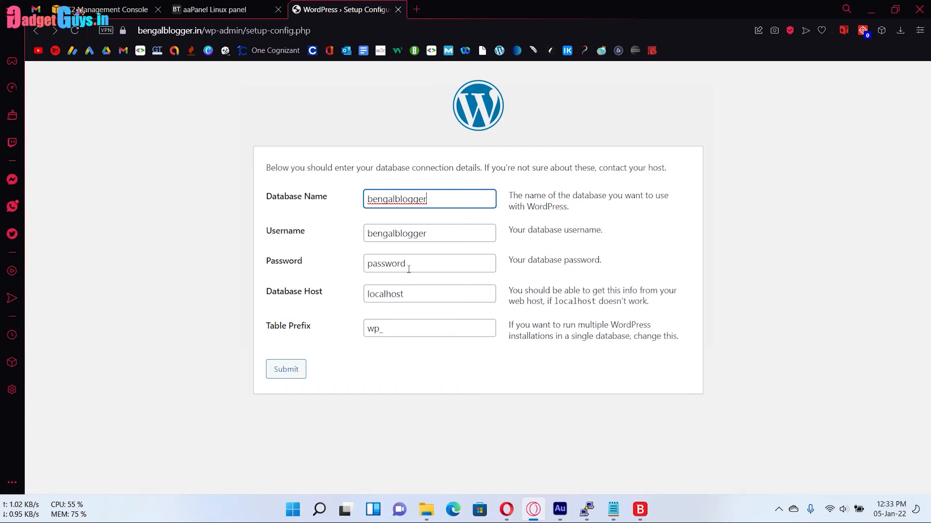
{"action": "double_click", "coordinate": [416, 263]}
{"action": "right_click", "coordinate": [387, 264]}
{"action": "left_click", "coordinate": [431, 298]}
{"action": "left_click", "coordinate": [293, 370]}
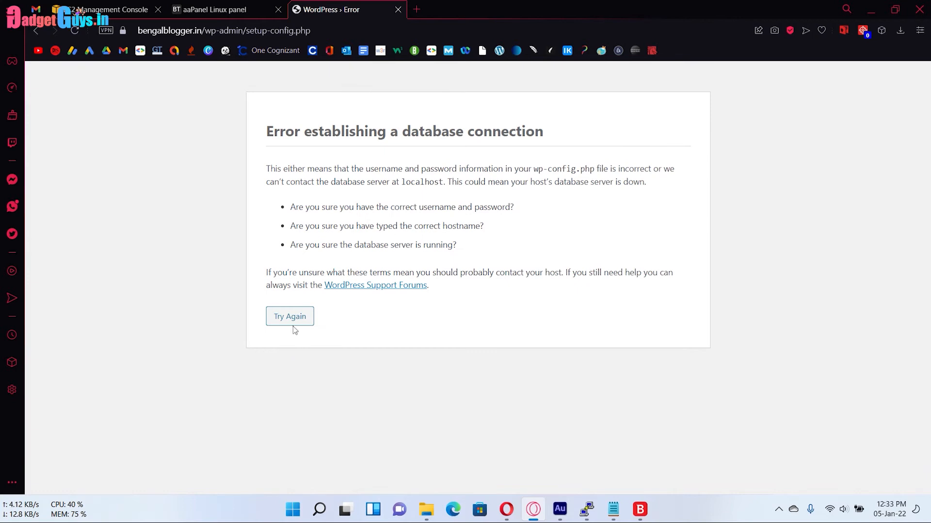
Step: Switch to aaPanel's database manager and start adding a database with bengalblogger as its name and username
{"action": "left_click", "coordinate": [232, 9]}
{"action": "left_click", "coordinate": [80, 187]}
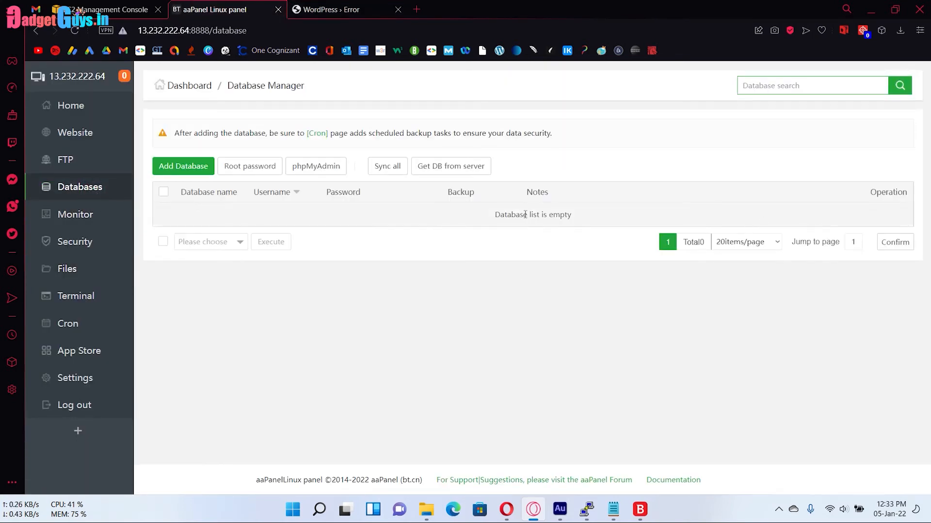
{"action": "left_click", "coordinate": [477, 217]}
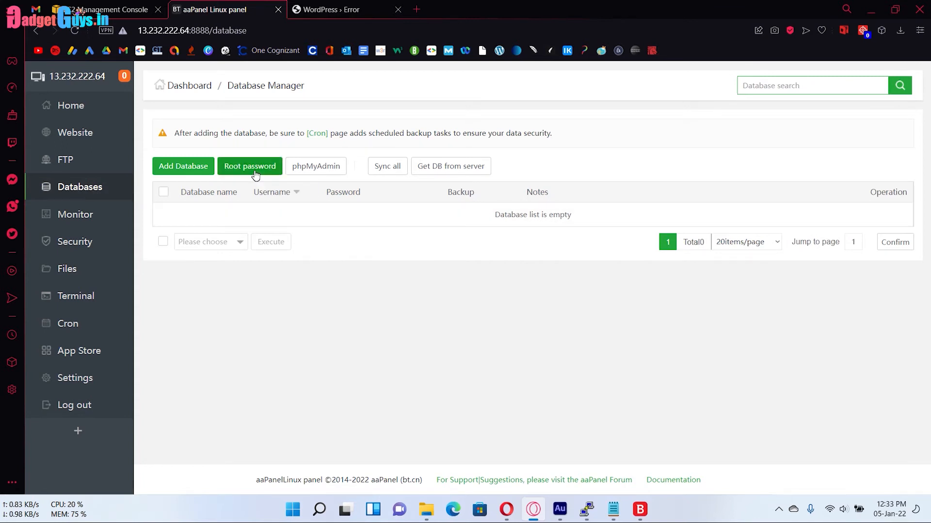
{"action": "left_click", "coordinate": [202, 167]}
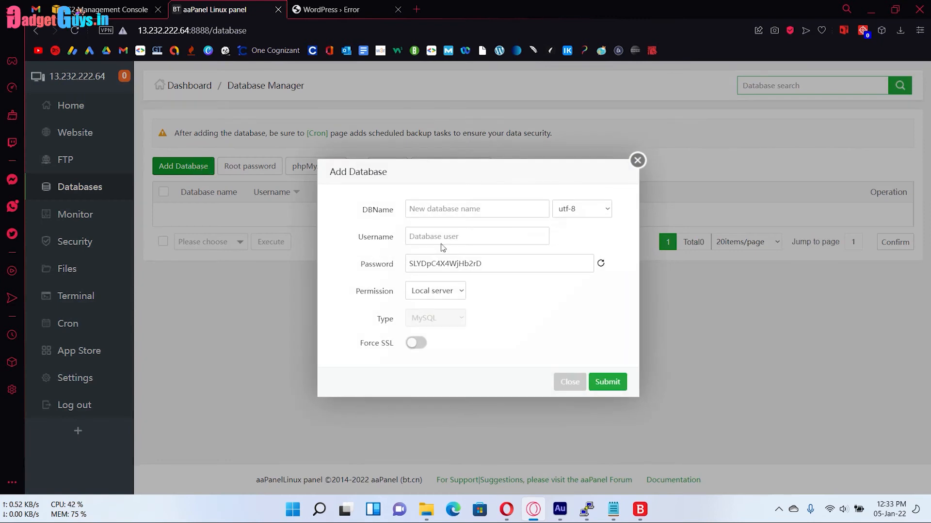
{"action": "right_click", "coordinate": [456, 209]}
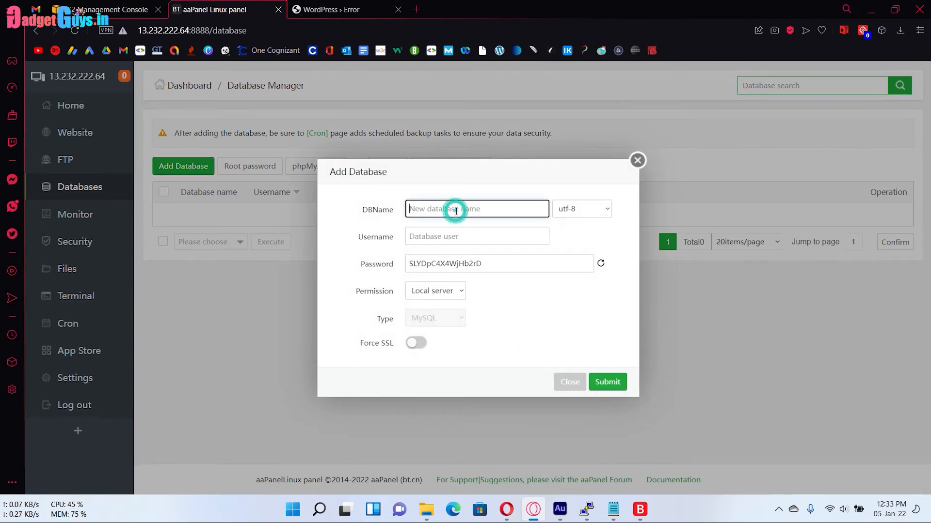
{"action": "left_click", "coordinate": [502, 308]}
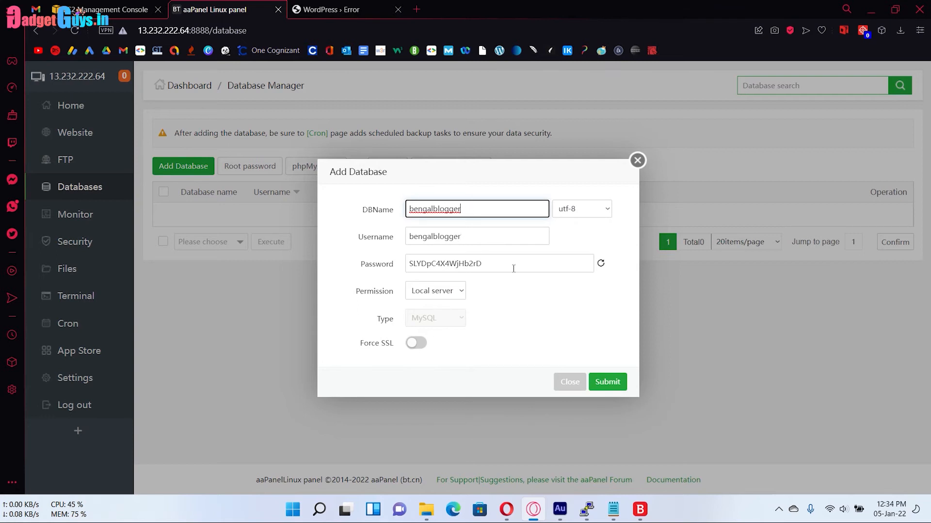
Step: Replace the new database's password, enable Force SSL, and try to create the database
{"action": "double_click", "coordinate": [546, 262]}
{"action": "right_click", "coordinate": [439, 264]}
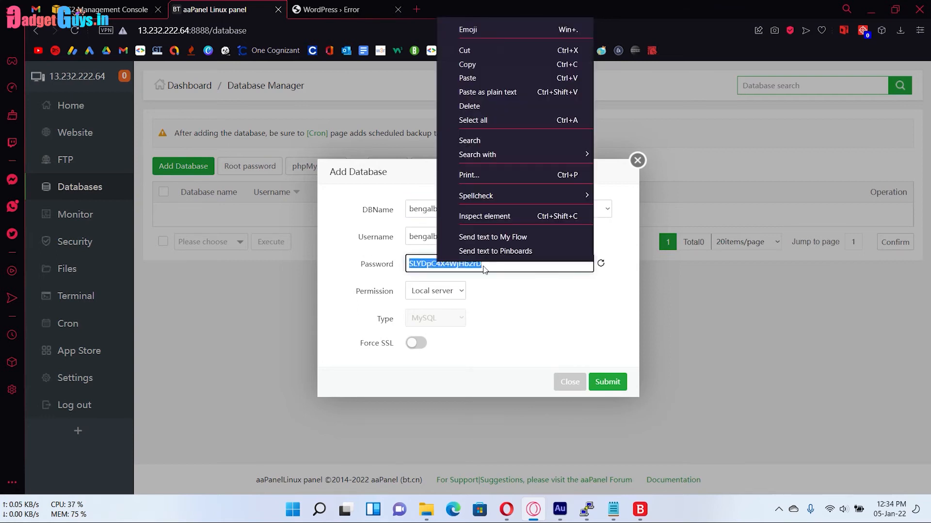
{"action": "left_click", "coordinate": [473, 73]}
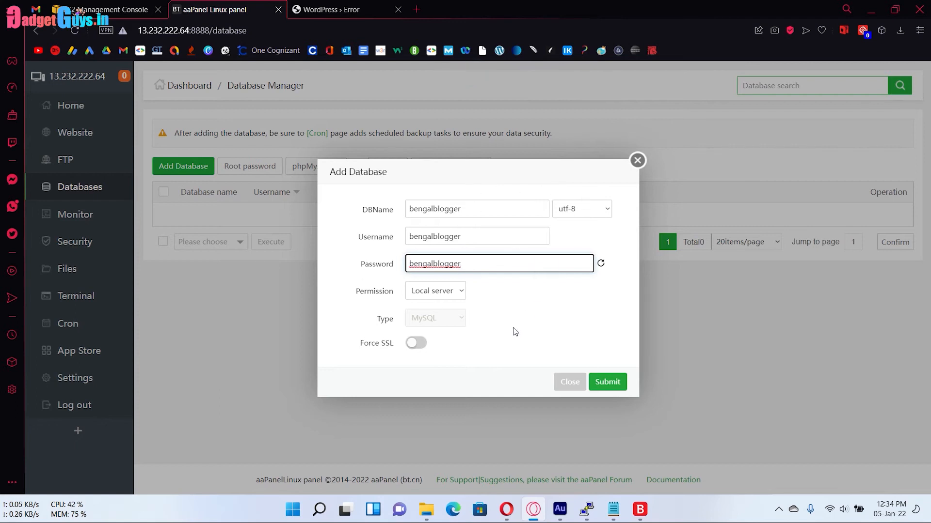
{"action": "left_click", "coordinate": [413, 345]}
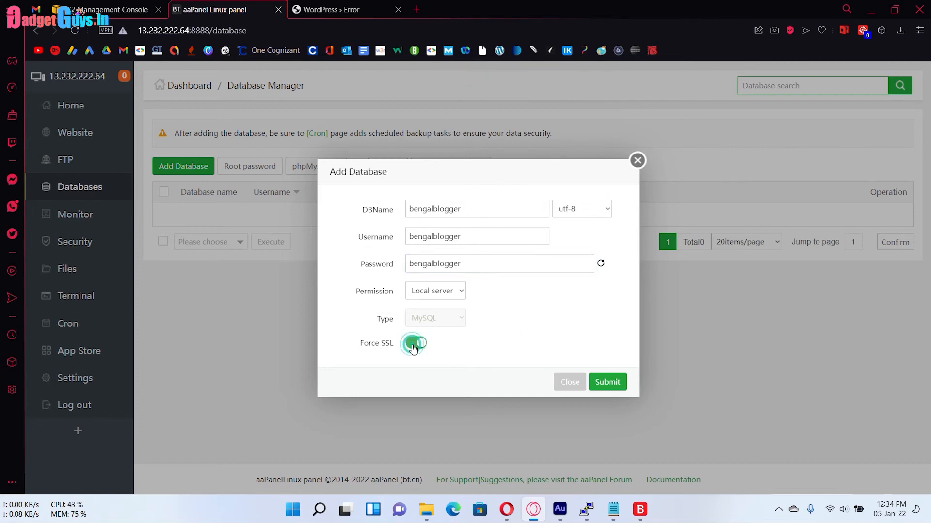
{"action": "left_click", "coordinate": [608, 384]}
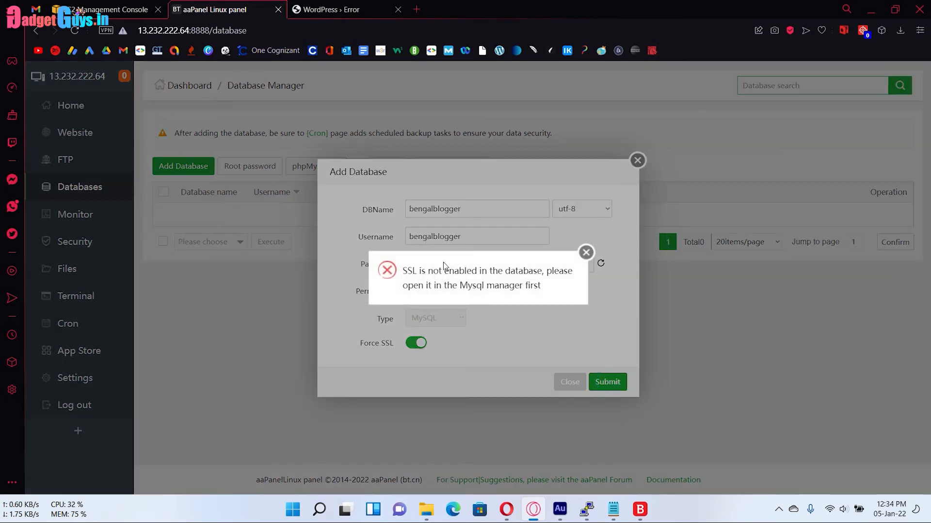
Step: Disable Force SSL for the bengalblogger database and try to create it again
{"action": "left_click", "coordinate": [586, 252]}
{"action": "left_click", "coordinate": [420, 343]}
{"action": "left_click", "coordinate": [601, 383]}
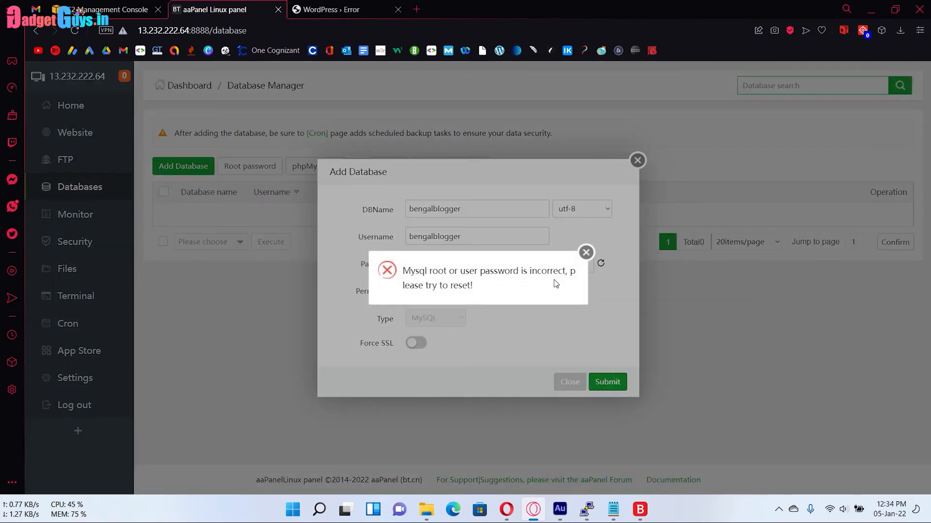
Step: Try to create the bengalblogger database with a newly generated password, and close the Add Database dialog
{"action": "left_click", "coordinate": [586, 253]}
{"action": "left_click", "coordinate": [601, 264]}
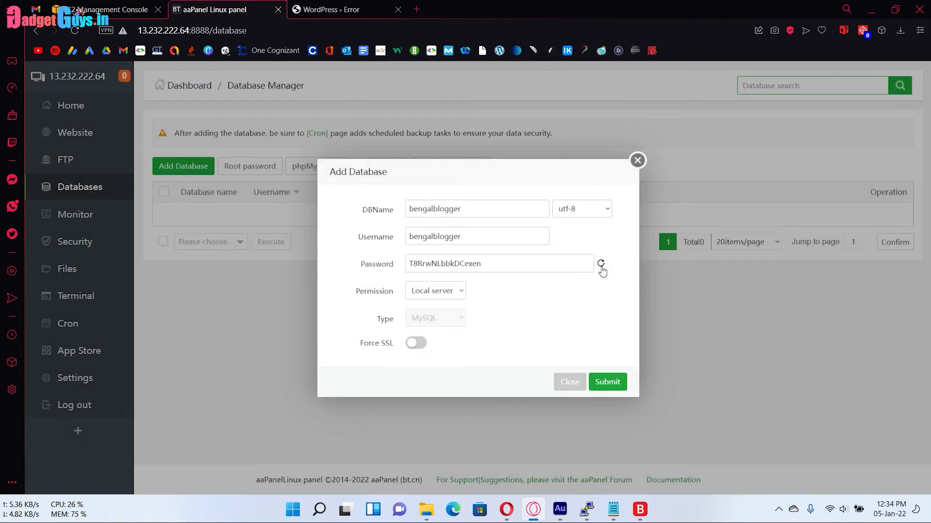
{"action": "left_click", "coordinate": [606, 382]}
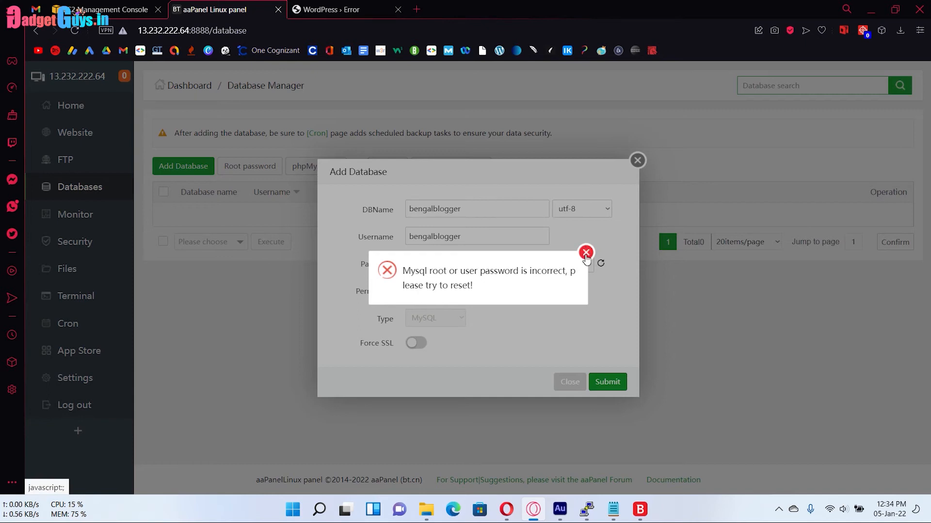
{"action": "left_click", "coordinate": [586, 254]}
{"action": "left_click", "coordinate": [638, 160]}
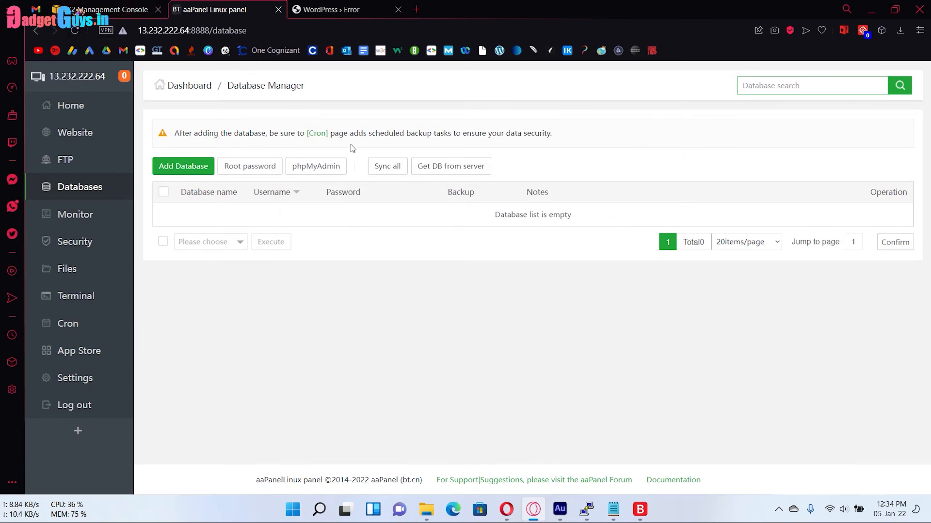
Step: Try to sync all databases and to get the databases from the server, dismissing each message
{"action": "left_click", "coordinate": [394, 167]}
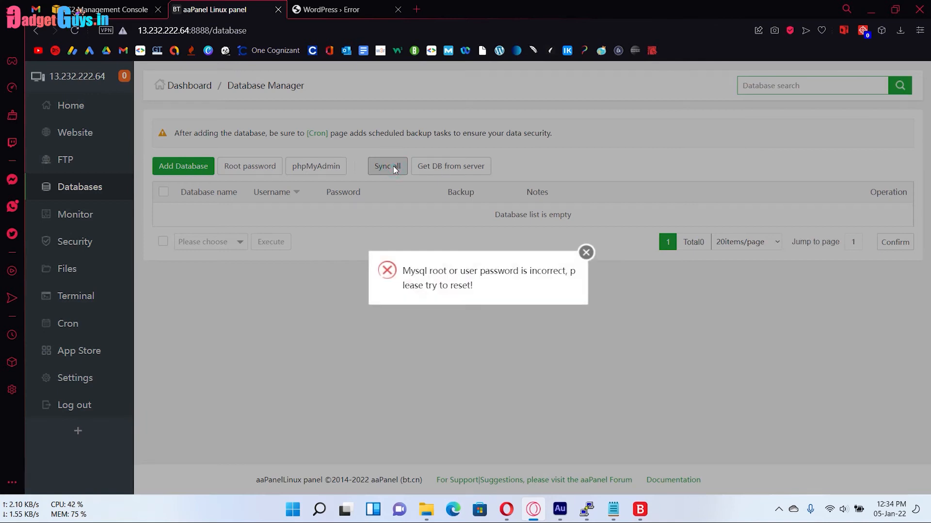
{"action": "left_click", "coordinate": [586, 253]}
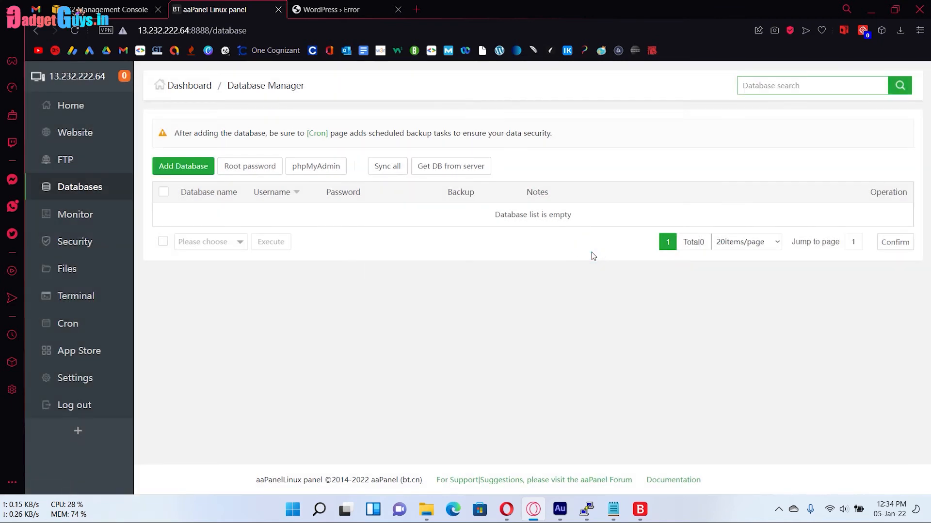
{"action": "left_click", "coordinate": [451, 166]}
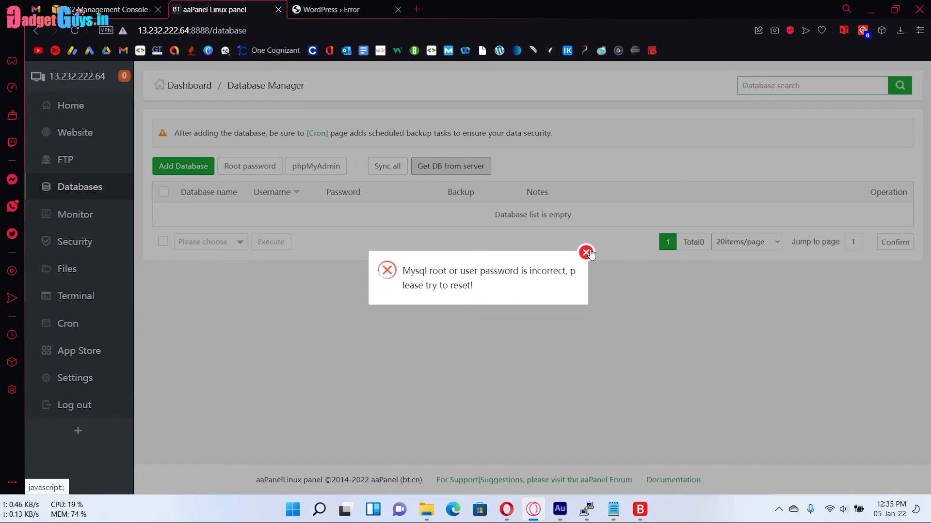
{"action": "left_click", "coordinate": [586, 252]}
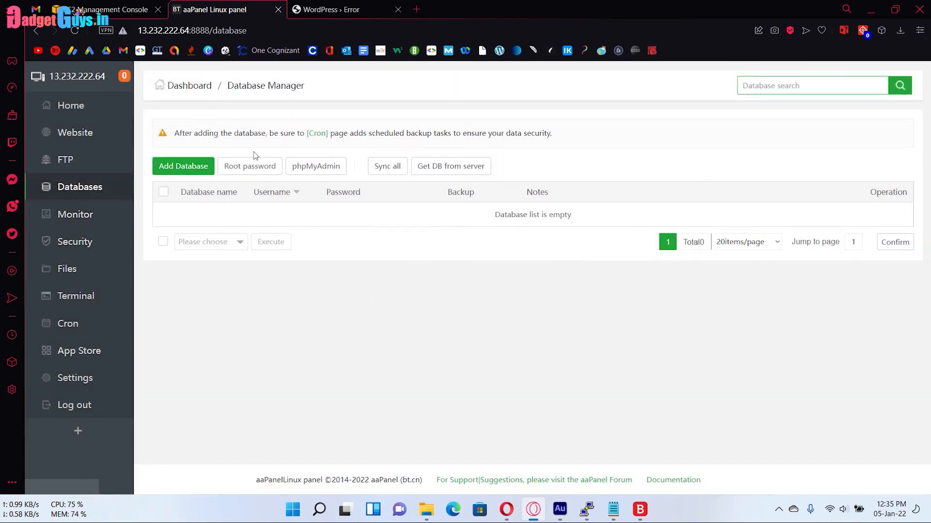
Step: Open the settings of MySQL 5.6.50 in the App Store and try to switch its version to mysql 5.7
{"action": "left_click", "coordinate": [68, 350]}
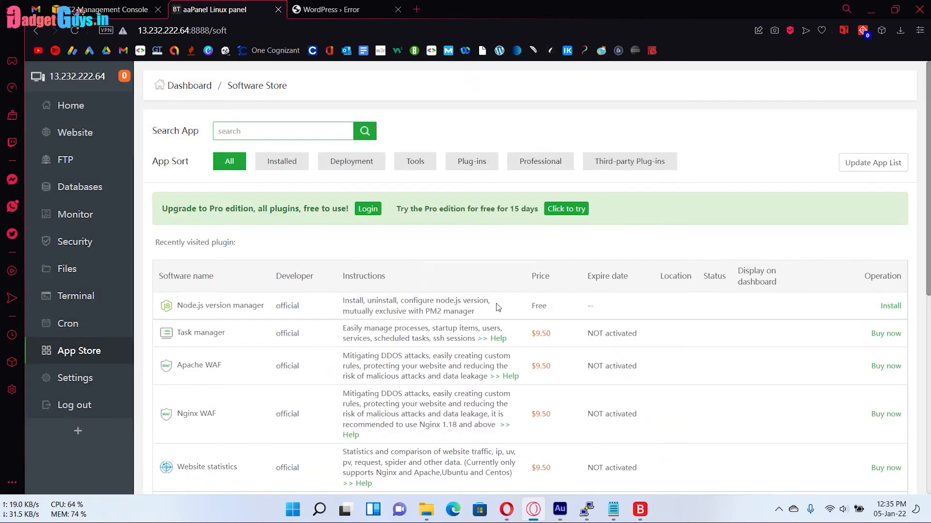
{"action": "scroll", "coordinate": [311, 308], "scroll_direction": "down", "scroll_amount": 1}
{"action": "scroll", "coordinate": [310, 308], "scroll_direction": "down", "scroll_amount": 5}
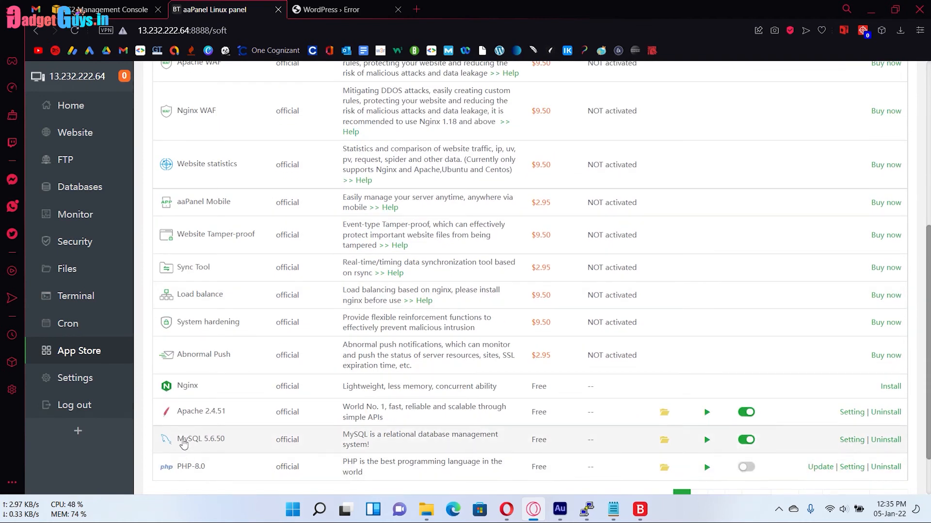
{"action": "left_click", "coordinate": [852, 440]}
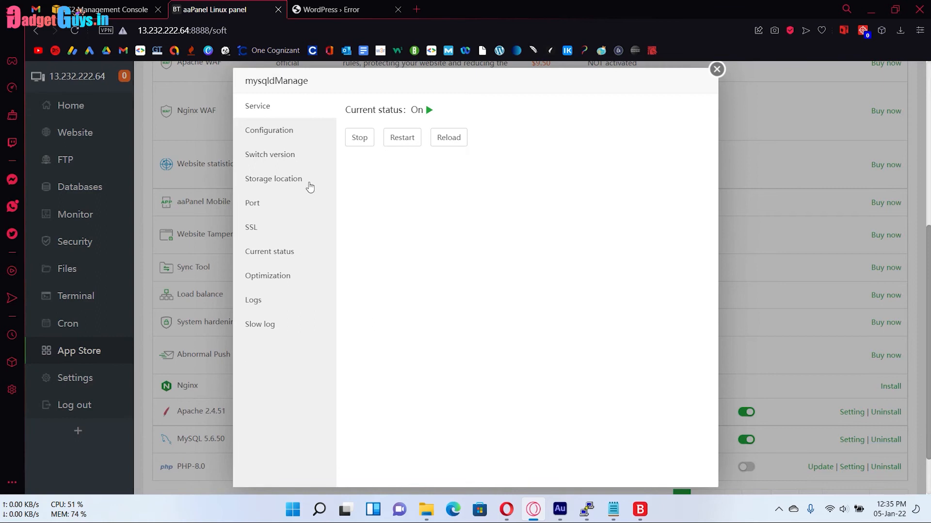
{"action": "left_click", "coordinate": [284, 156]}
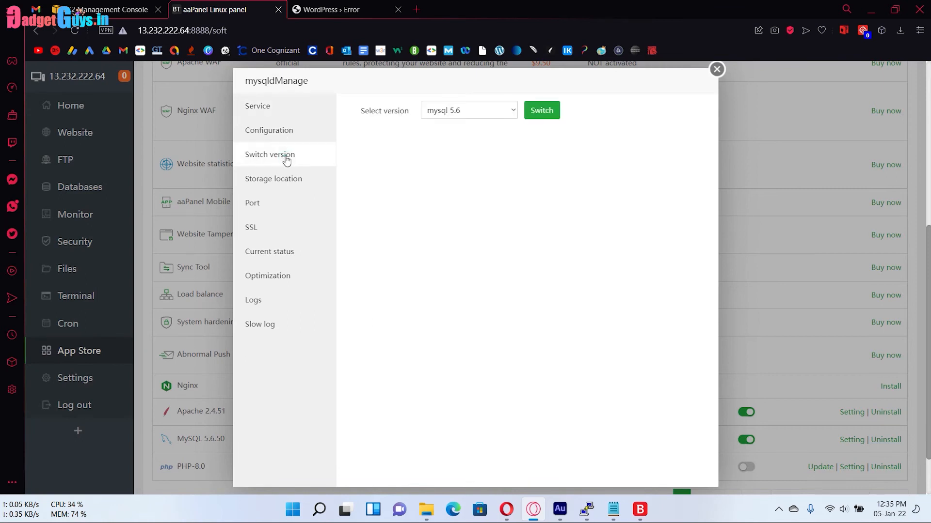
{"action": "left_click", "coordinate": [491, 114]}
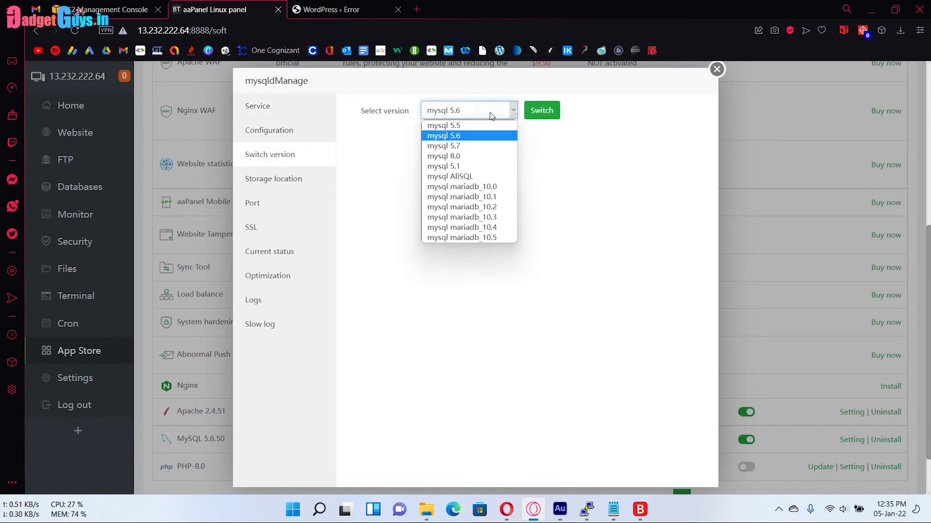
{"action": "left_click", "coordinate": [449, 146]}
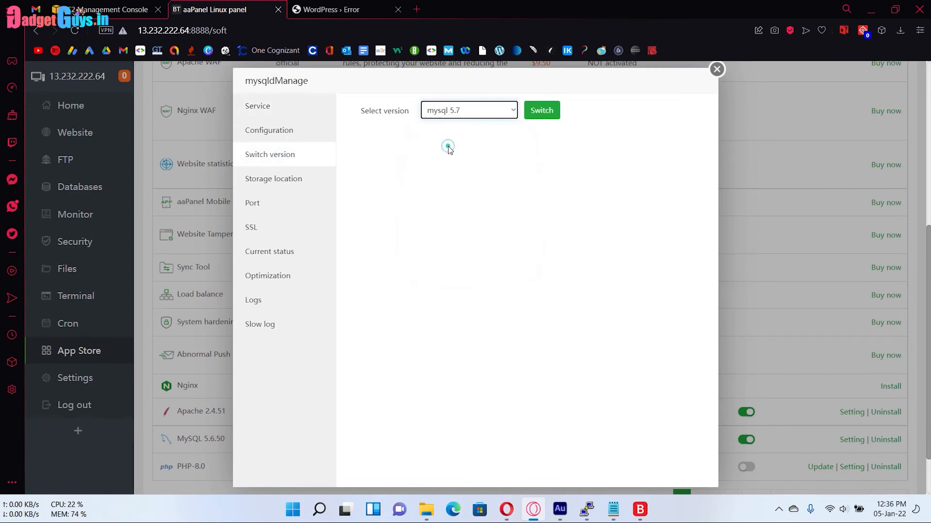
{"action": "left_click", "coordinate": [531, 111]}
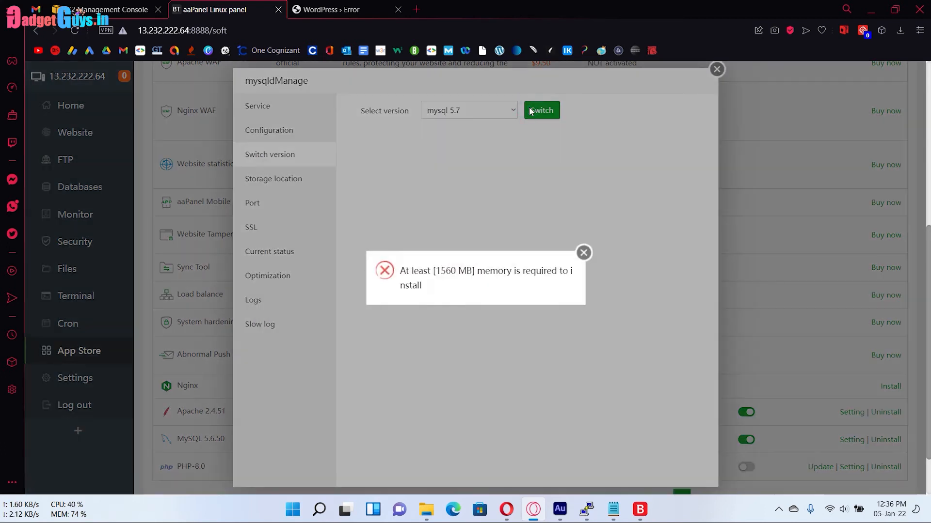
{"action": "left_click", "coordinate": [584, 252]}
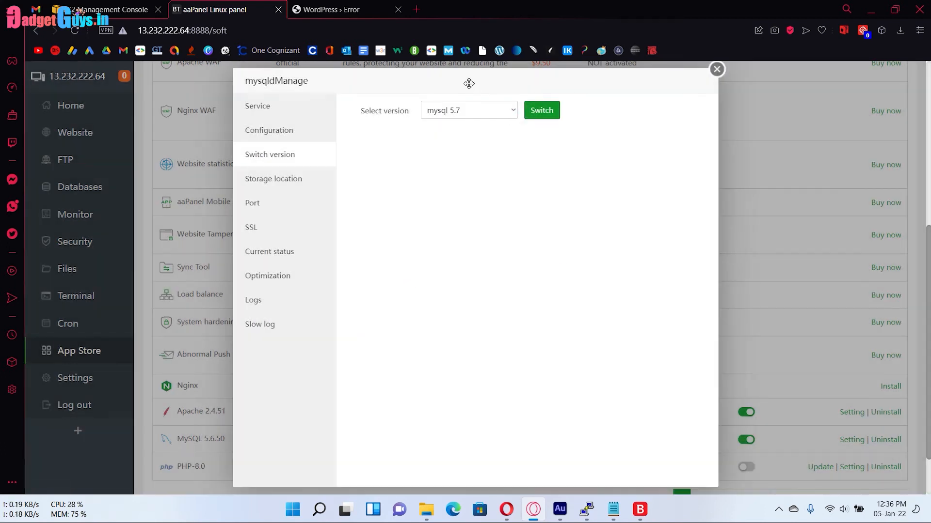
Step: Try to switch the MySQL version to mysql 5.6, and dismiss the message
{"action": "left_click", "coordinate": [469, 111]}
{"action": "left_click", "coordinate": [473, 136]}
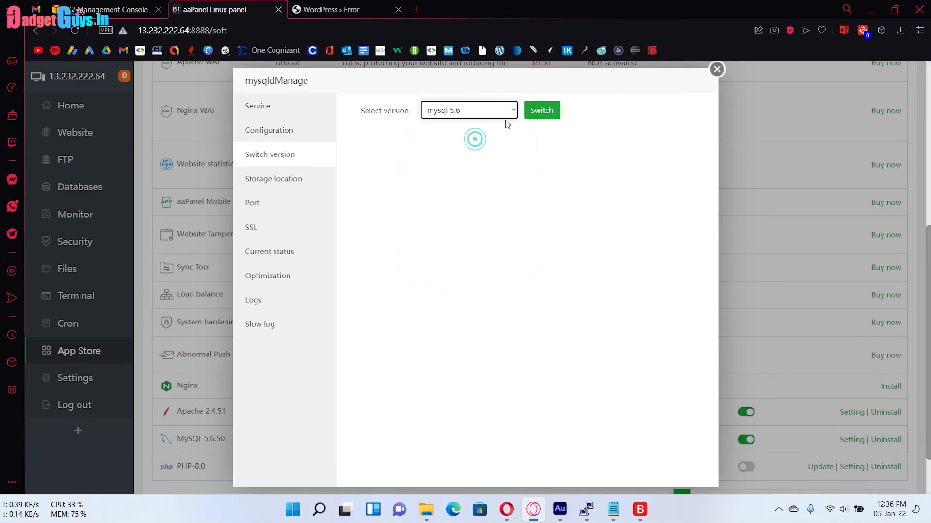
{"action": "left_click", "coordinate": [534, 112]}
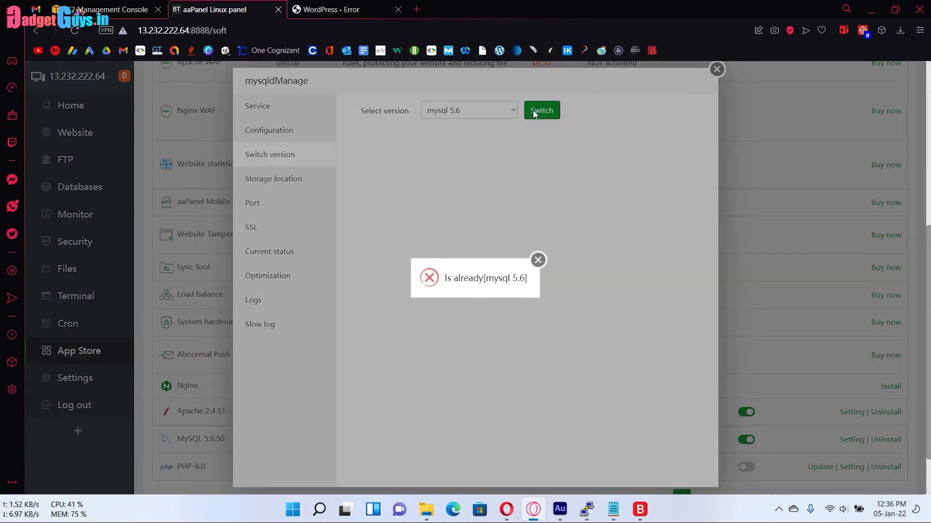
{"action": "left_click", "coordinate": [537, 259]}
Step: Switch the MySQL version to mysql 5.5 and confirm the change
{"action": "left_click", "coordinate": [476, 115]}
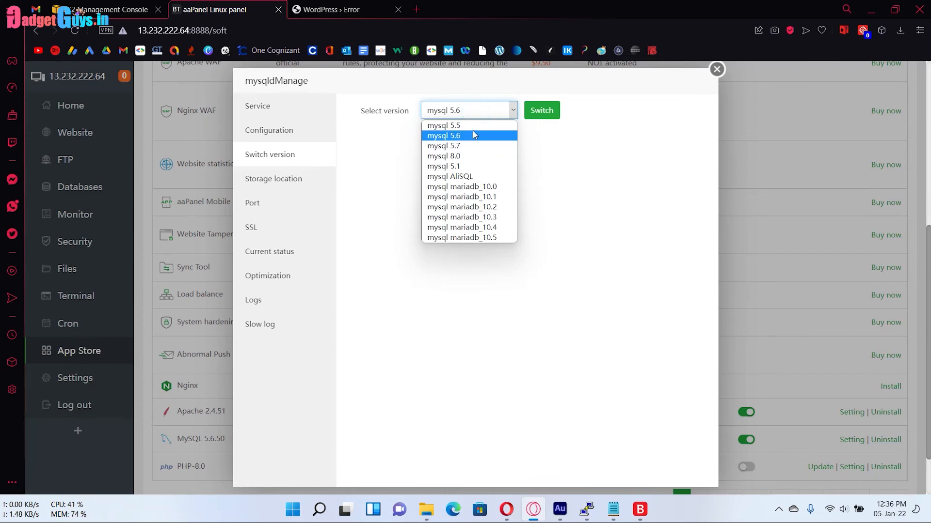
{"action": "left_click", "coordinate": [472, 124]}
{"action": "left_click", "coordinate": [543, 110]}
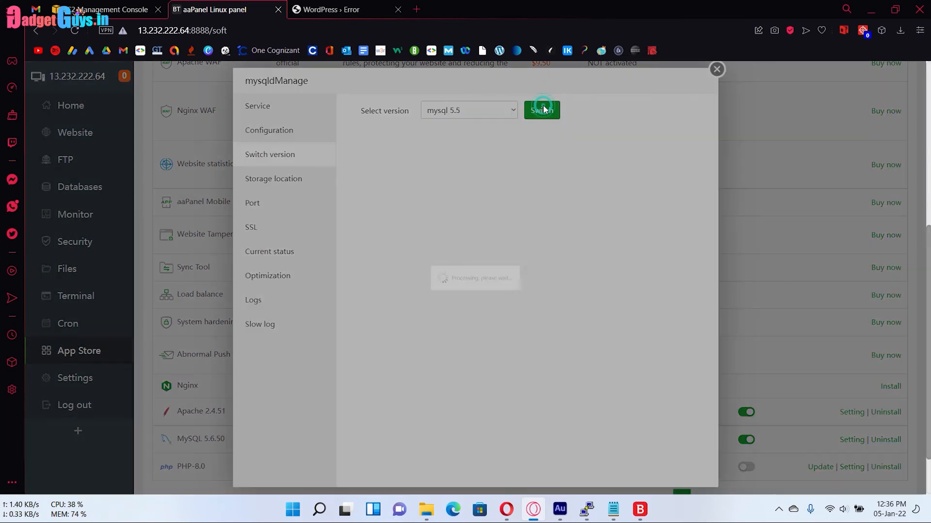
{"action": "left_click", "coordinate": [552, 310]}
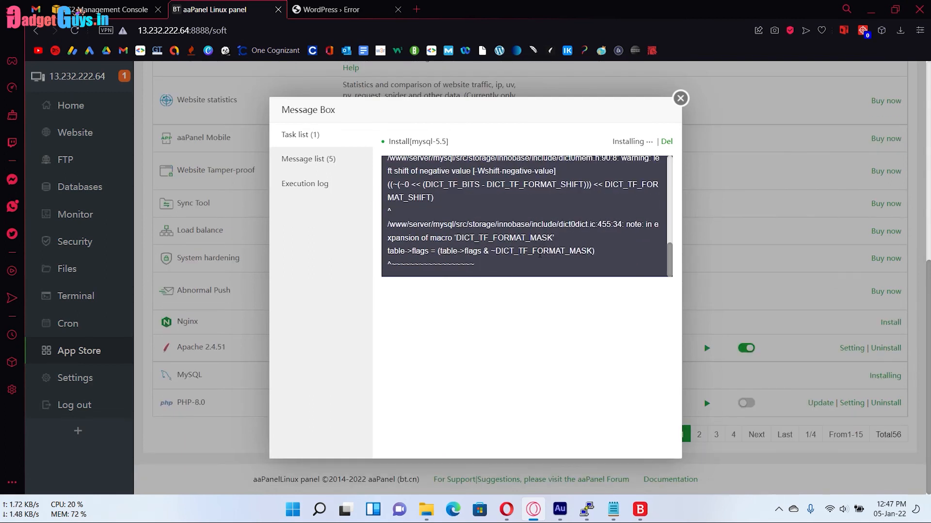
Step: Check the message list and task list for the mysql-5.5 installation, and close the message box
{"action": "left_click", "coordinate": [333, 160]}
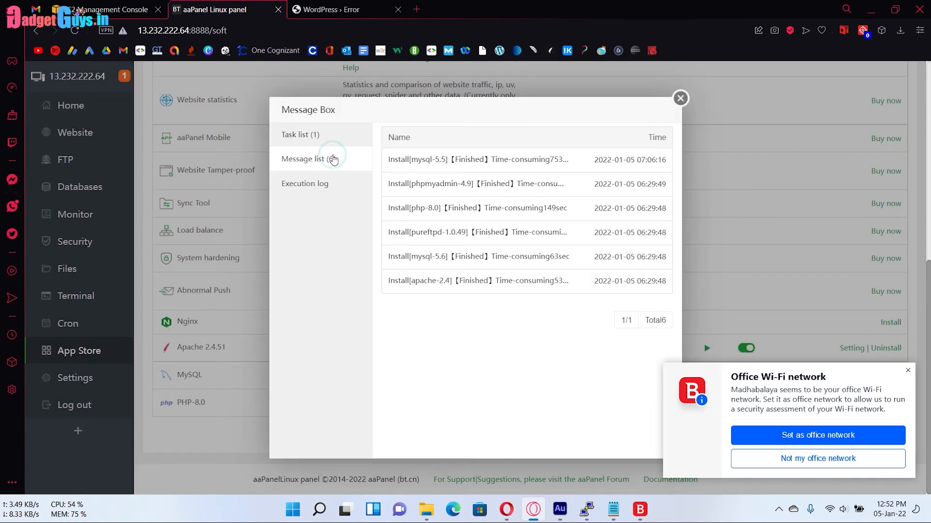
{"action": "left_click", "coordinate": [332, 135]}
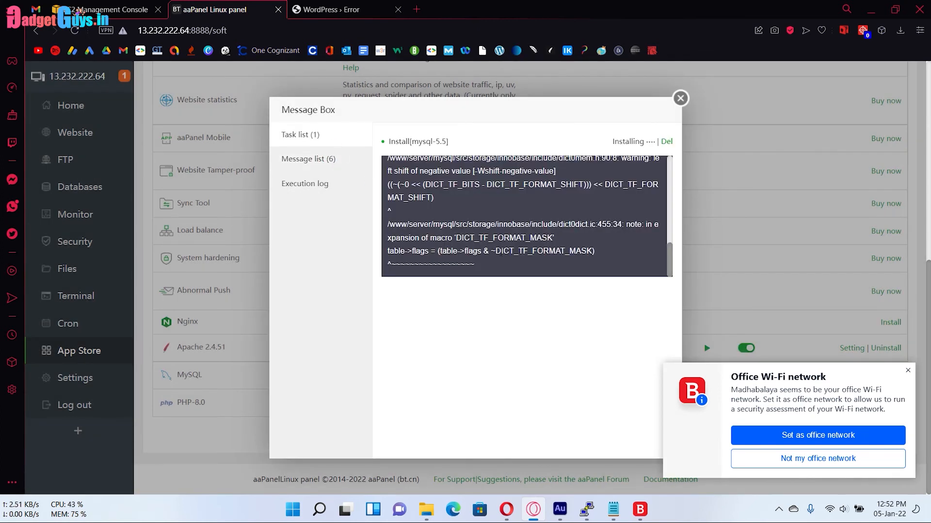
{"action": "left_click", "coordinate": [680, 99]}
Step: Start adding a database in the Database Manager with bengalblogger as its database name and username
{"action": "left_click", "coordinate": [86, 190]}
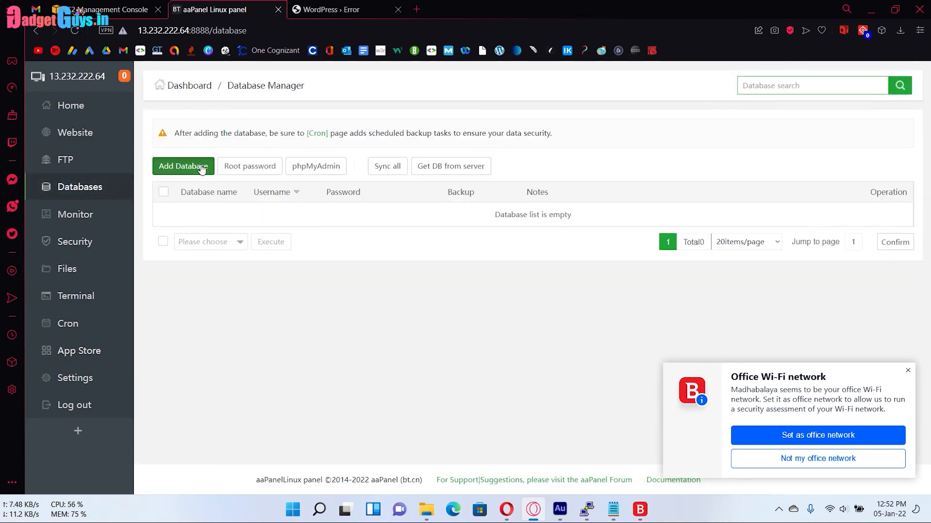
{"action": "left_click", "coordinate": [184, 167]}
{"action": "left_click", "coordinate": [414, 215]}
{"action": "right_click", "coordinate": [414, 214]}
{"action": "left_click", "coordinate": [464, 310]}
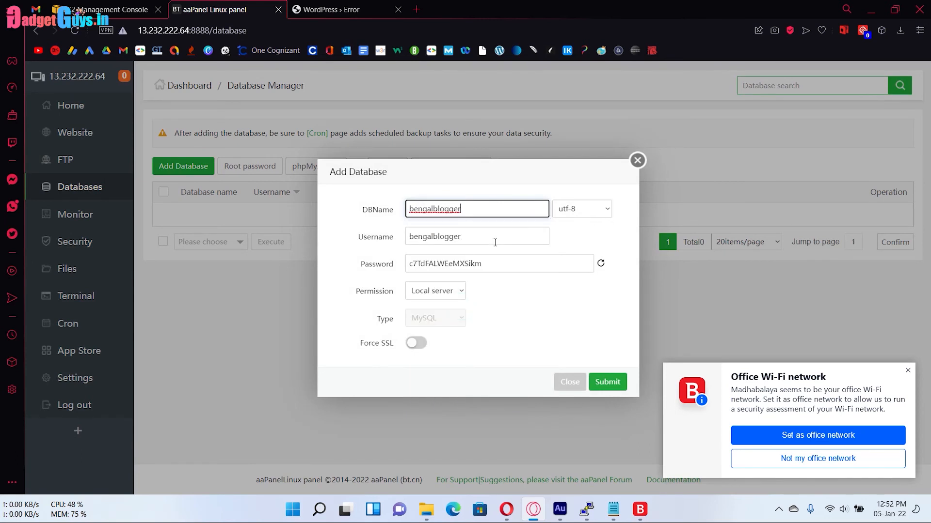
Step: Replace the generated database password with the chosen password and submit the new bengalblogger database
{"action": "left_click", "coordinate": [483, 263]}
{"action": "left_click_drag", "start_coordinate": [483, 263], "coordinate": [405, 267]}
{"action": "right_click", "coordinate": [426, 262]}
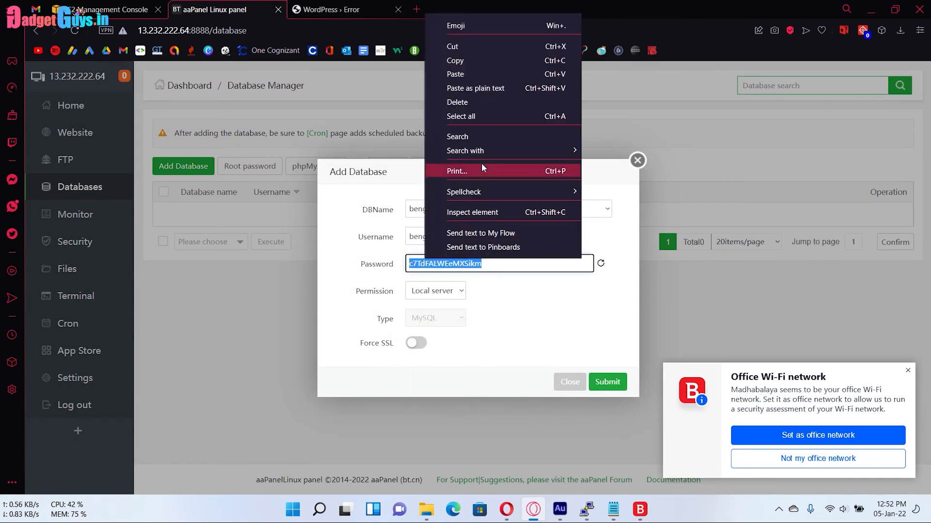
{"action": "left_click", "coordinate": [487, 73]}
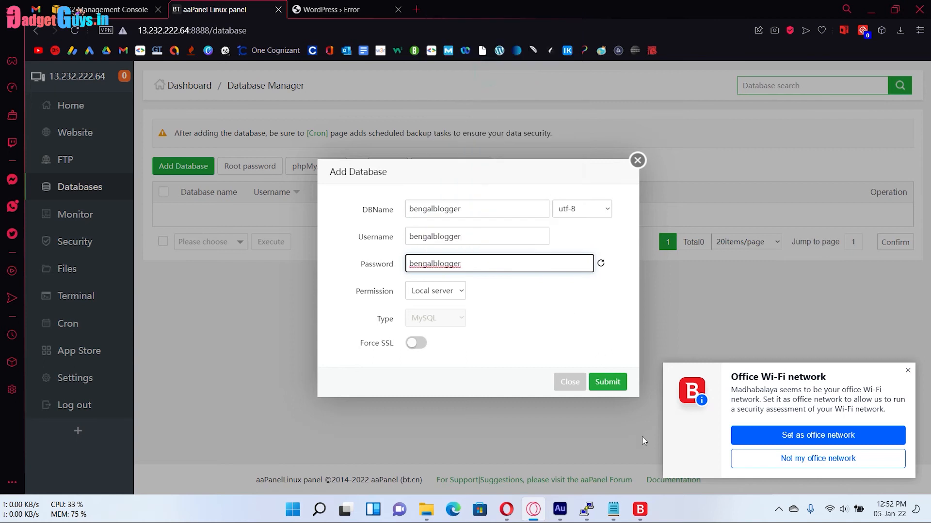
{"action": "left_click", "coordinate": [607, 381]}
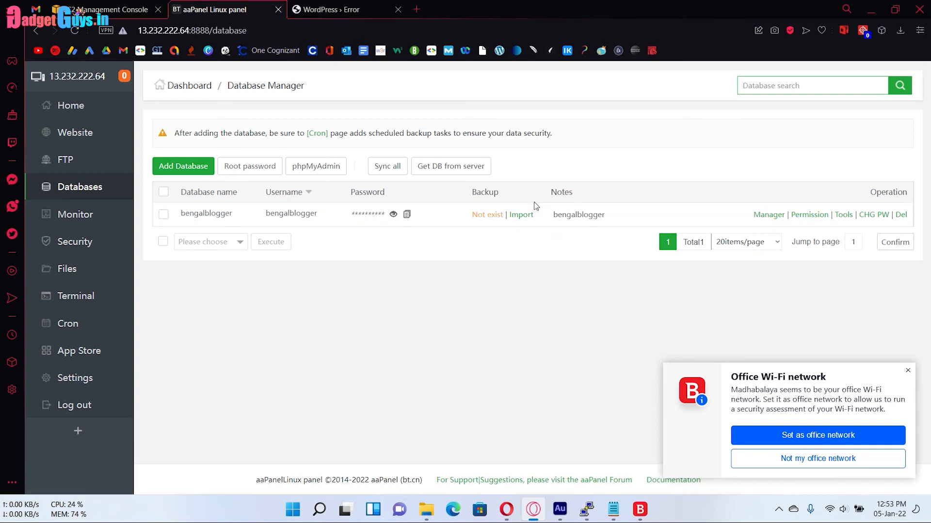
Step: Check the installed MySQL version and its version-switching options in the App Store, and close the MySQL settings
{"action": "left_click", "coordinate": [78, 354]}
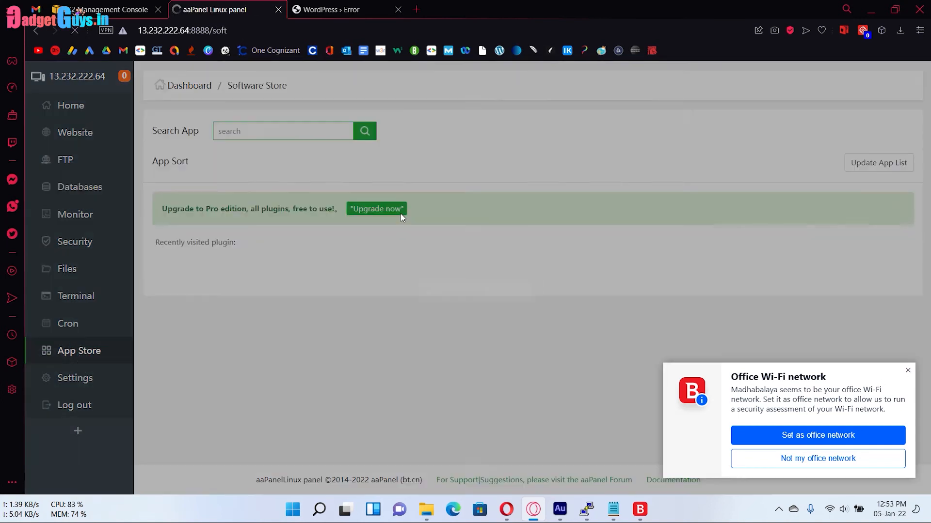
{"action": "left_click", "coordinate": [907, 371]}
{"action": "scroll", "coordinate": [535, 347], "scroll_direction": "down", "scroll_amount": 8}
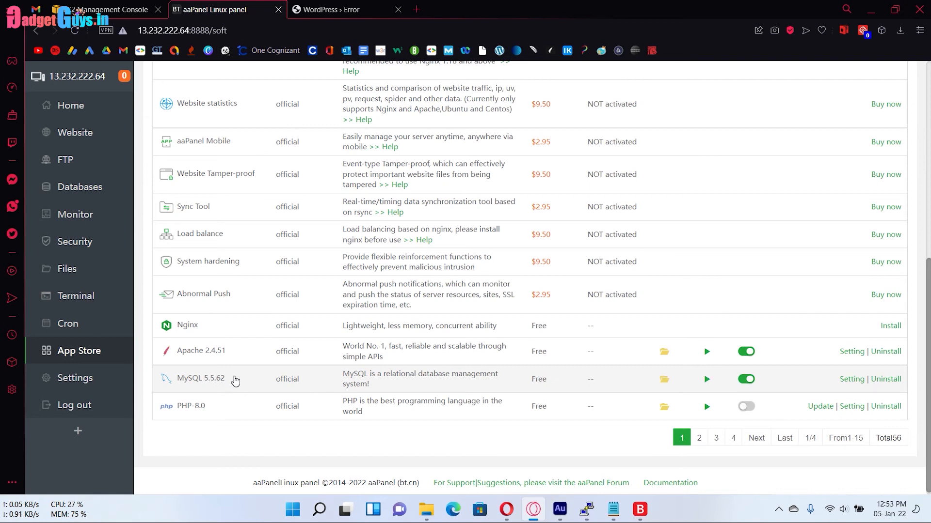
{"action": "left_click", "coordinate": [850, 379]}
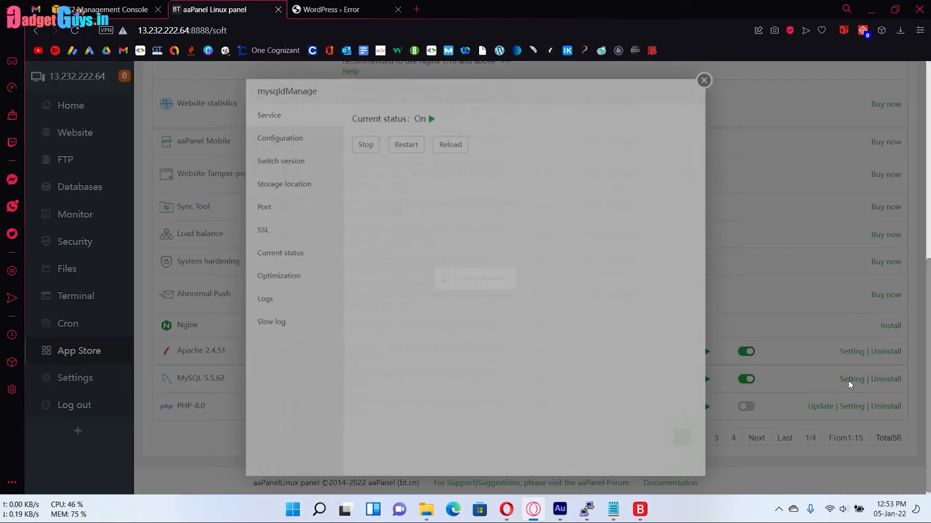
{"action": "left_click", "coordinate": [271, 154]}
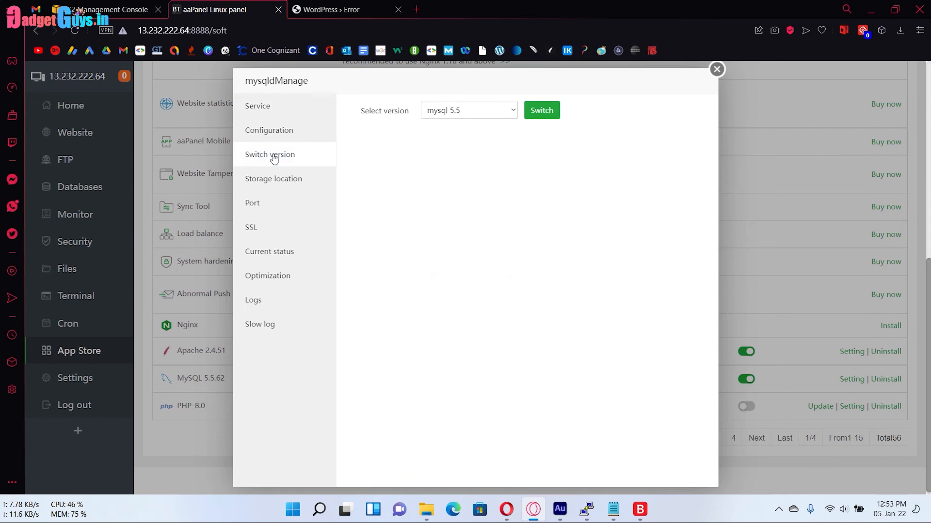
{"action": "left_click", "coordinate": [468, 111]}
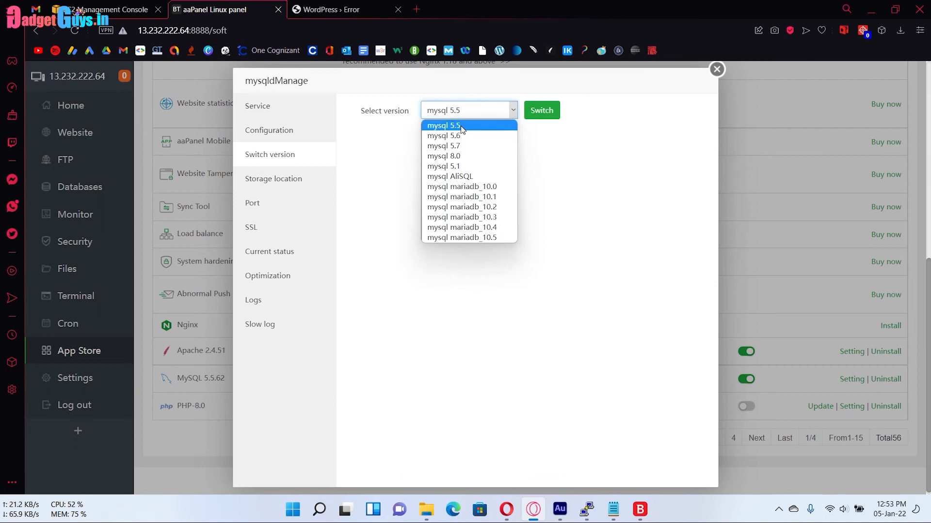
{"action": "left_click", "coordinate": [716, 75]}
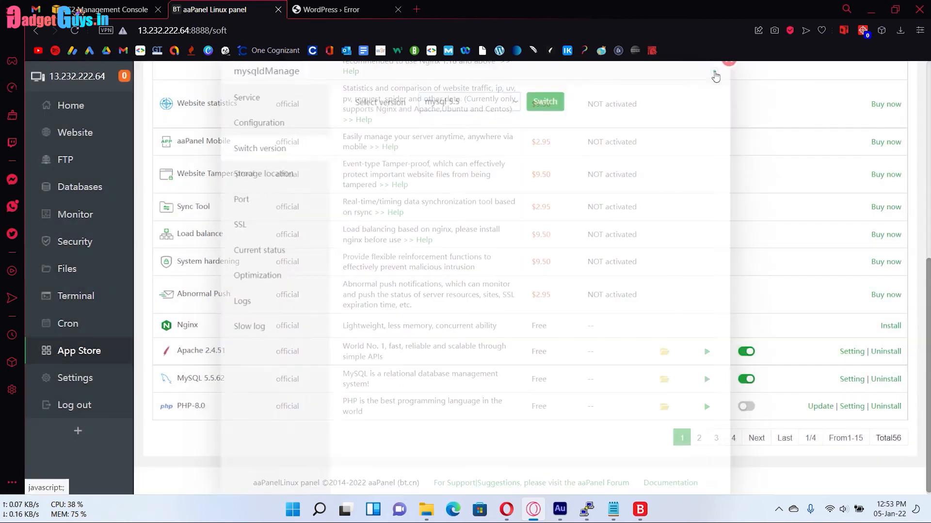
Step: Enter the database password in the WordPress setup for bengalblogger.in and submit the database connection details
{"action": "left_click", "coordinate": [75, 192]}
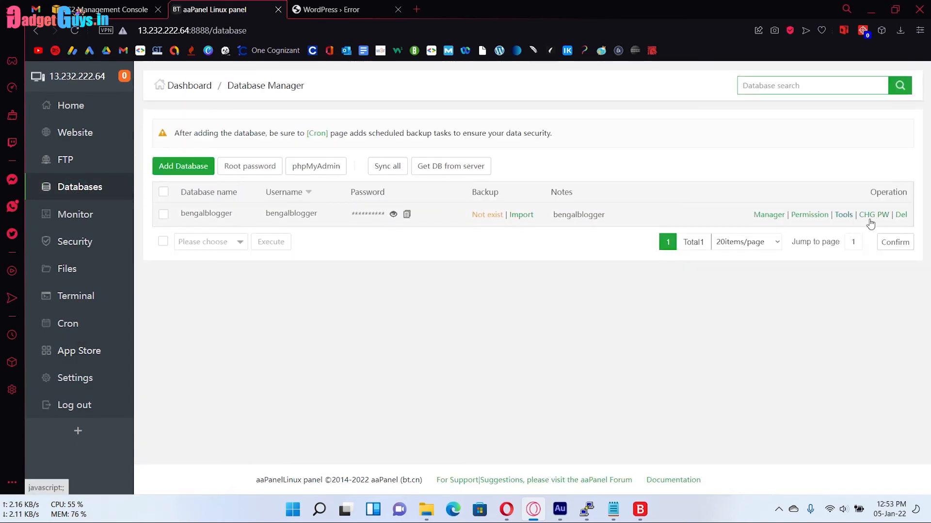
{"action": "key", "text": "ctrl+Tab"}
{"action": "key", "text": "F5"}
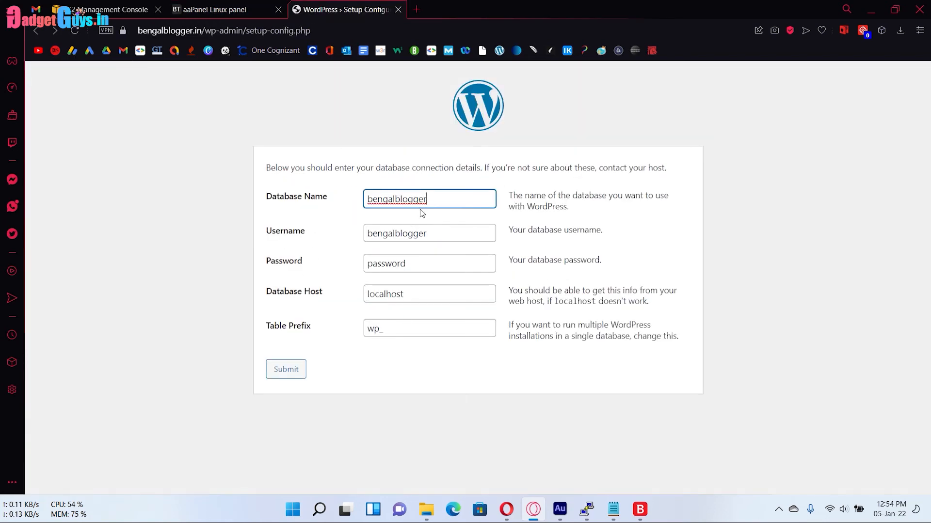
{"action": "double_click", "coordinate": [416, 263]}
{"action": "right_click", "coordinate": [388, 265]}
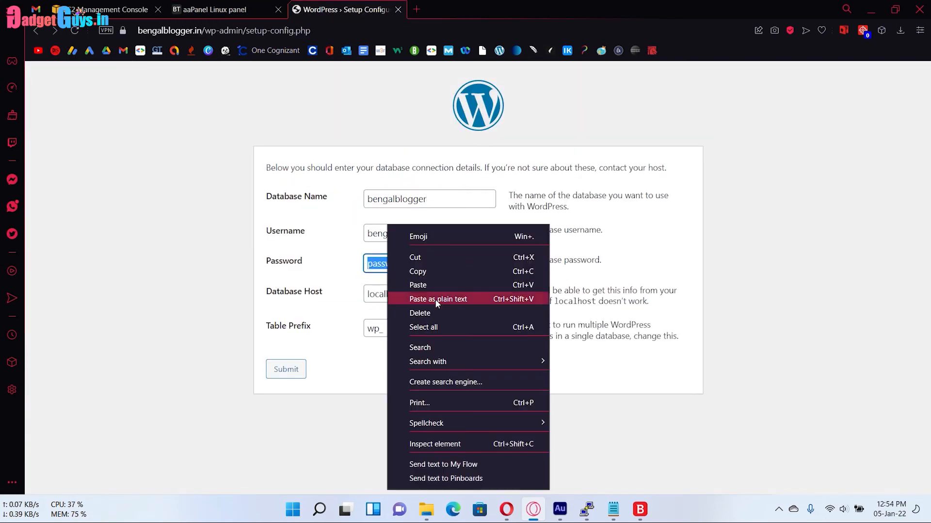
{"action": "left_click", "coordinate": [434, 298]}
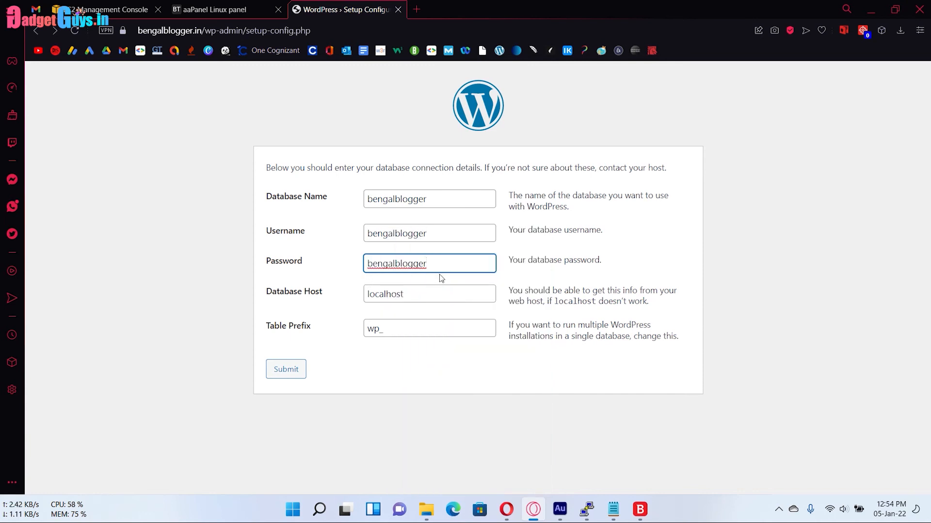
{"action": "left_click", "coordinate": [275, 373]}
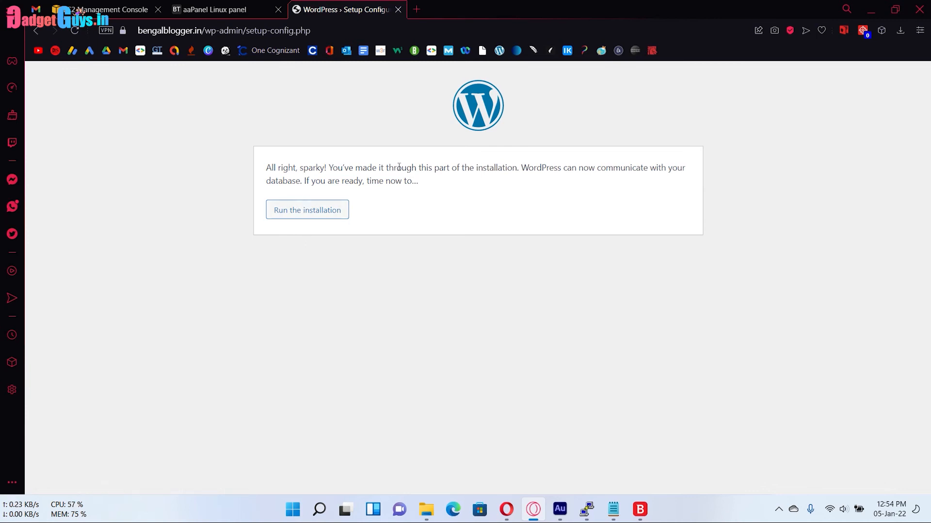
Step: Run the WordPress installation and enter the site title bengalblogger and the administrator's username
{"action": "left_click", "coordinate": [318, 210]}
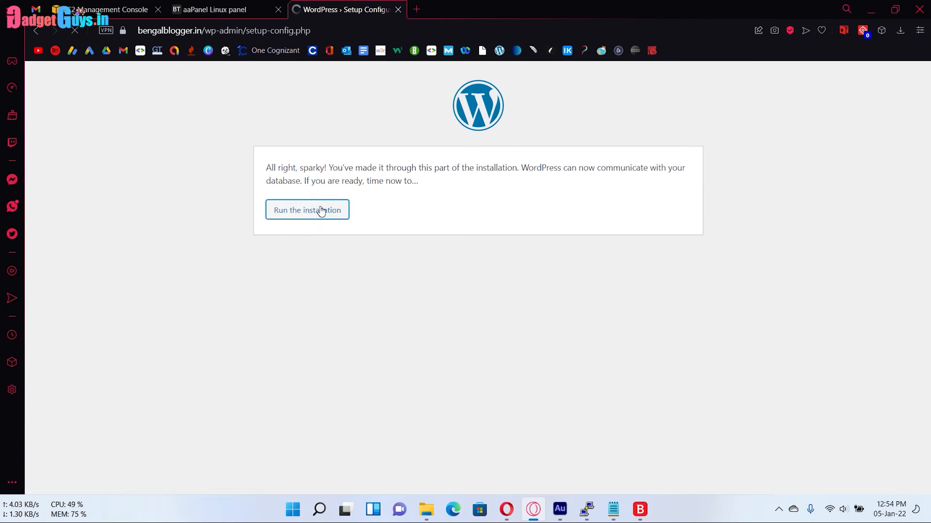
{"action": "scroll", "coordinate": [311, 253], "scroll_direction": "down", "scroll_amount": 1}
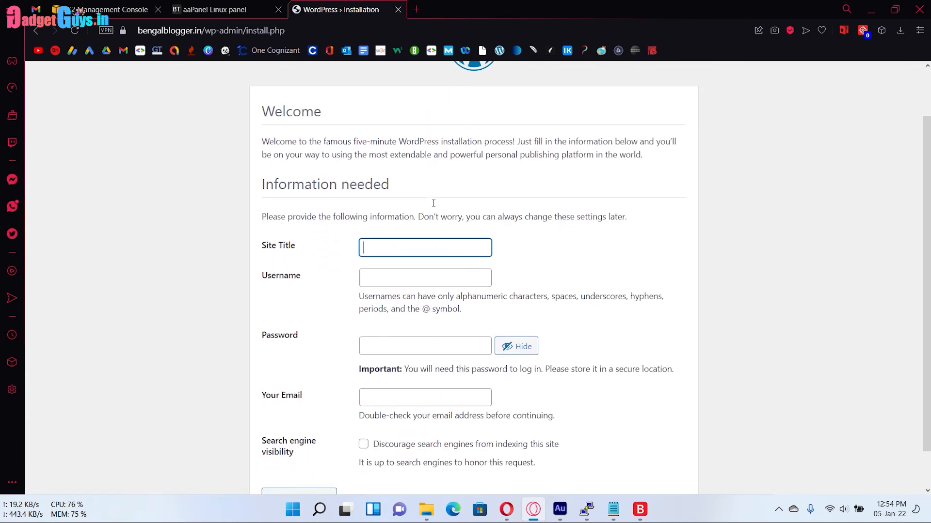
{"action": "left_click", "coordinate": [406, 245]}
{"action": "right_click", "coordinate": [404, 246]}
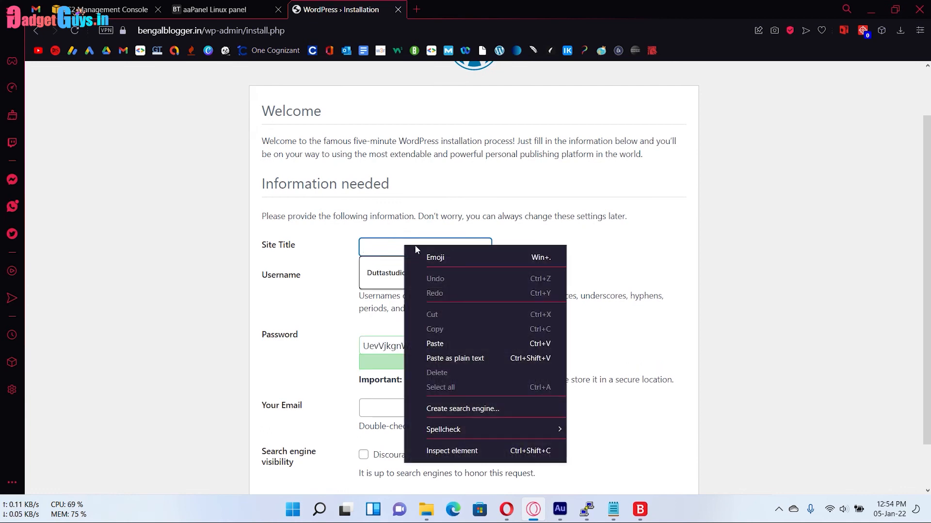
{"action": "left_click", "coordinate": [433, 358]}
{"action": "left_click", "coordinate": [401, 278]}
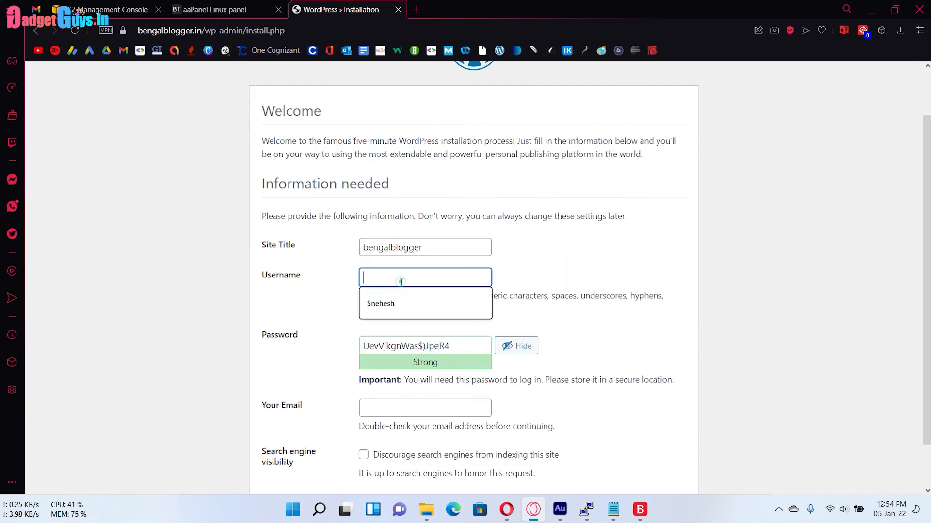
{"action": "right_click", "coordinate": [400, 281]}
{"action": "left_click", "coordinate": [381, 303]}
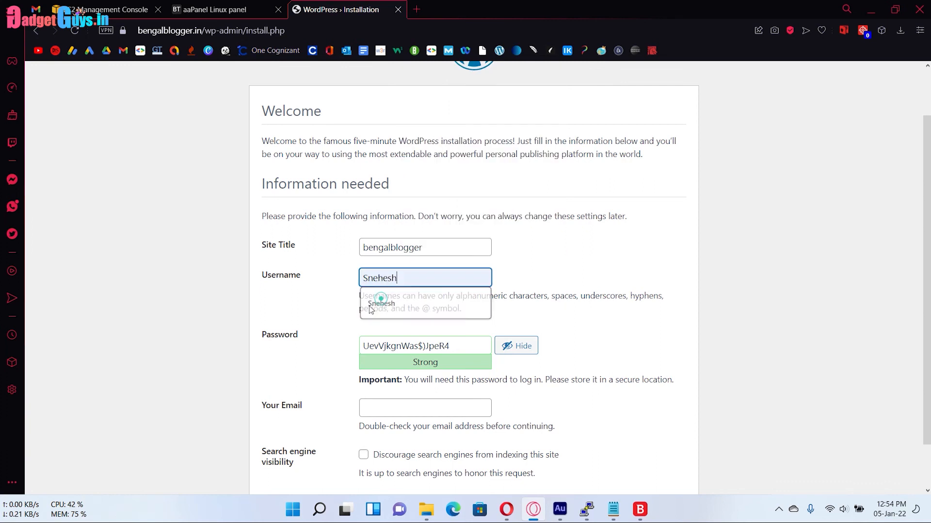
Step: Replace the generated WordPress administrator password with the chosen account password
{"action": "triple_click", "coordinate": [451, 345]}
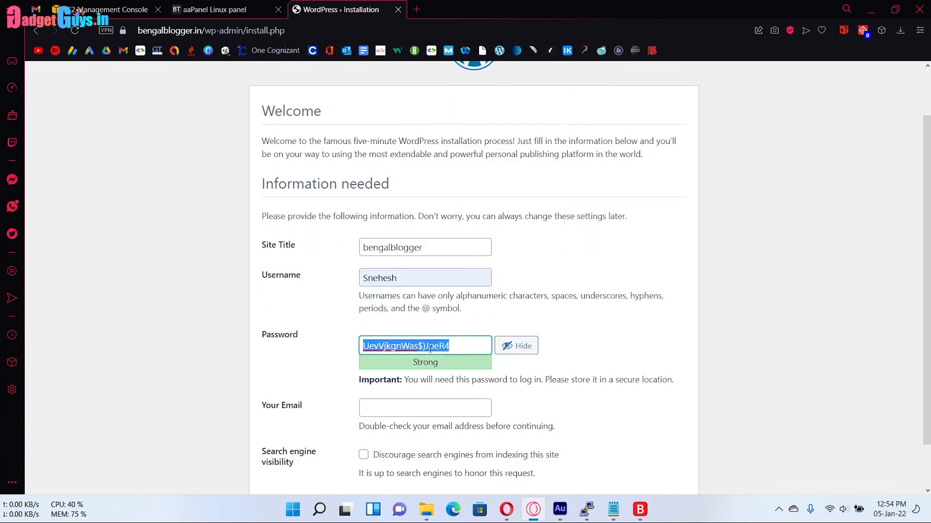
{"action": "right_click", "coordinate": [429, 348]}
{"action": "left_click", "coordinate": [481, 145]}
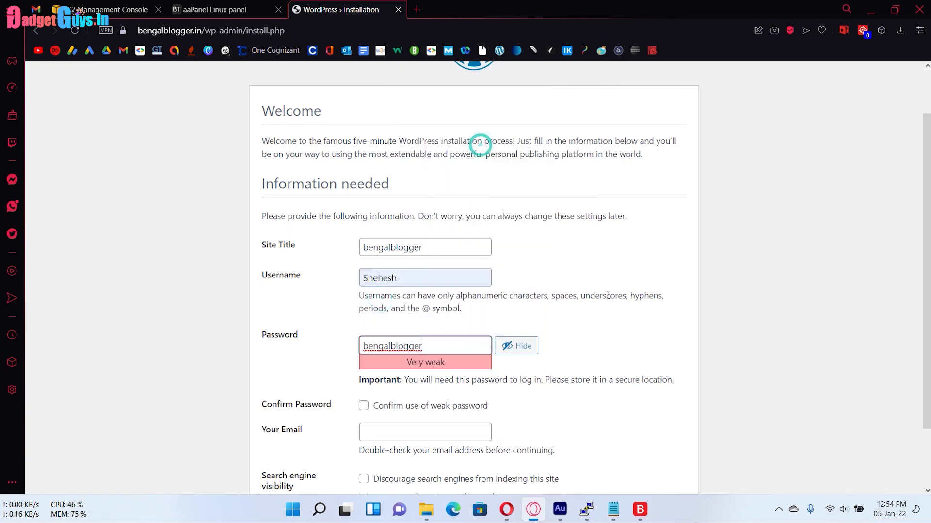
Step: Install WordPress with the administrator's e-mail filled in and use of the weak password confirmed, and open the login page
{"action": "scroll", "coordinate": [607, 296], "scroll_direction": "down", "scroll_amount": 2}
{"action": "left_click_drag", "start_coordinate": [391, 328], "coordinate": [396, 329]}
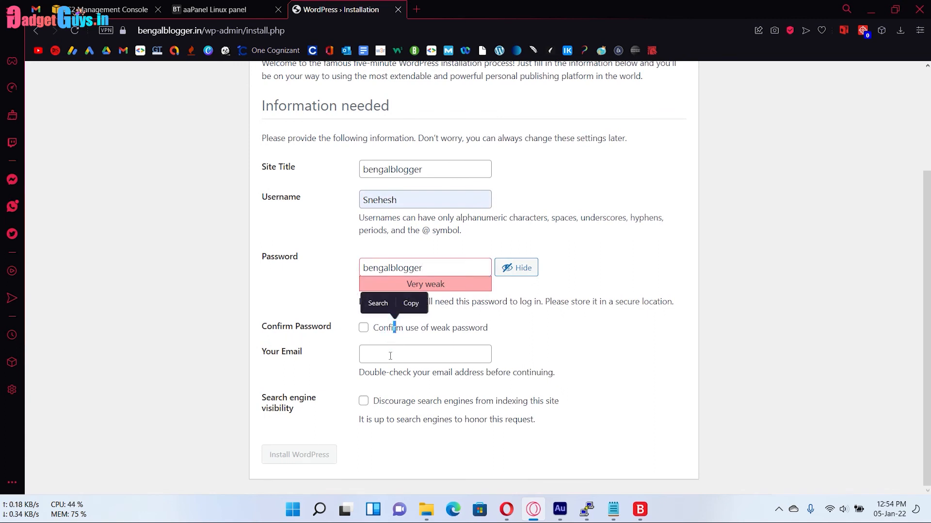
{"action": "left_click", "coordinate": [391, 357]}
{"action": "left_click", "coordinate": [395, 377]}
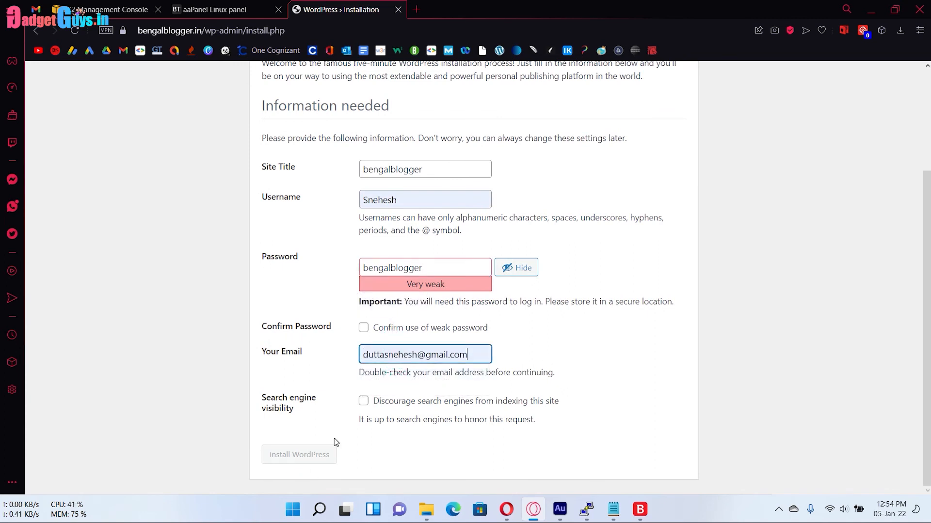
{"action": "left_click", "coordinate": [363, 327]}
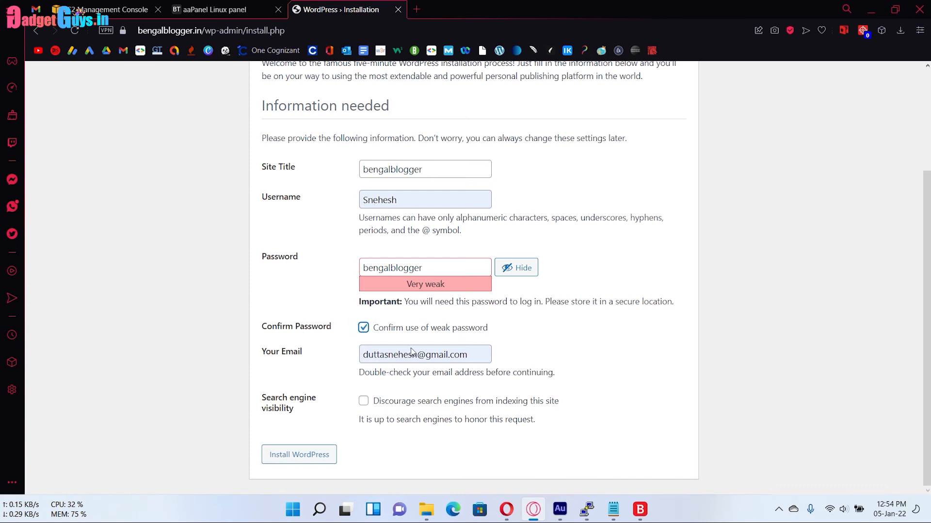
{"action": "left_click", "coordinate": [296, 460]}
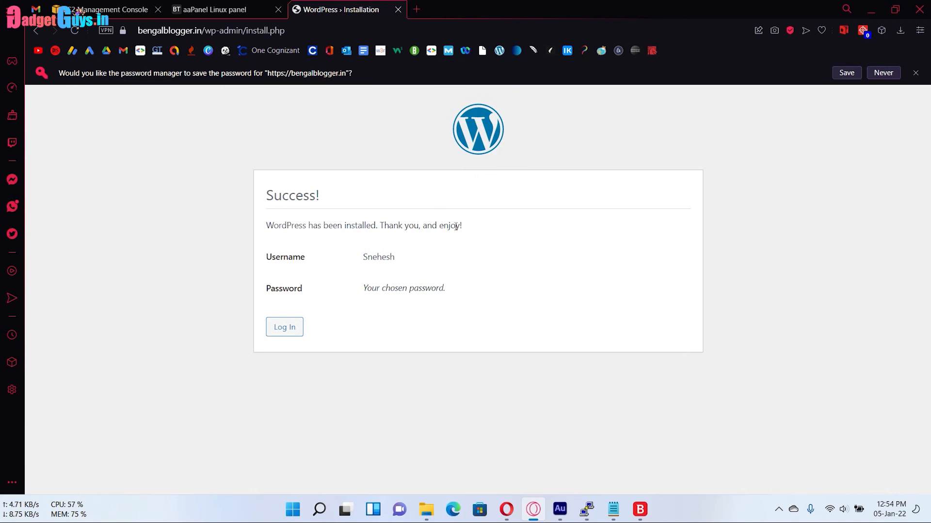
{"action": "left_click", "coordinate": [286, 328]}
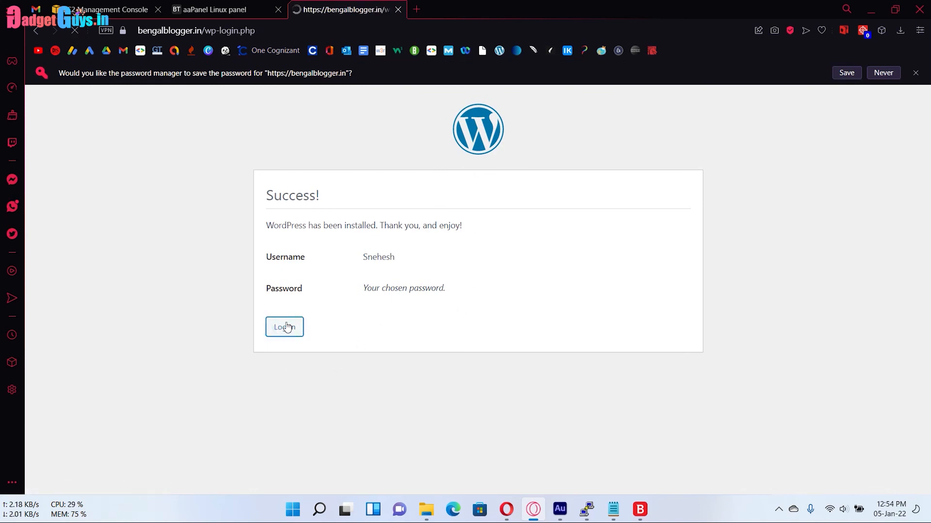
{"action": "left_click", "coordinate": [423, 264]}
{"action": "right_click", "coordinate": [424, 264]}
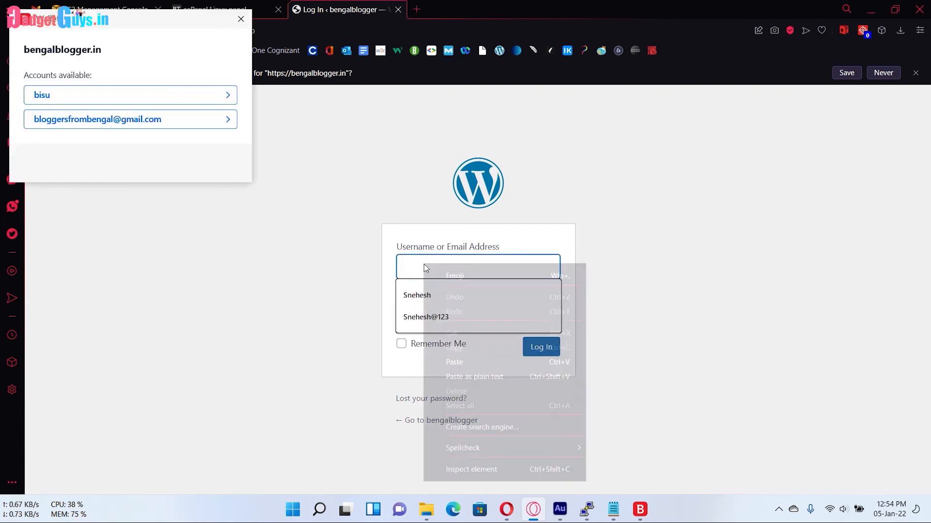
{"action": "left_click", "coordinate": [470, 361]}
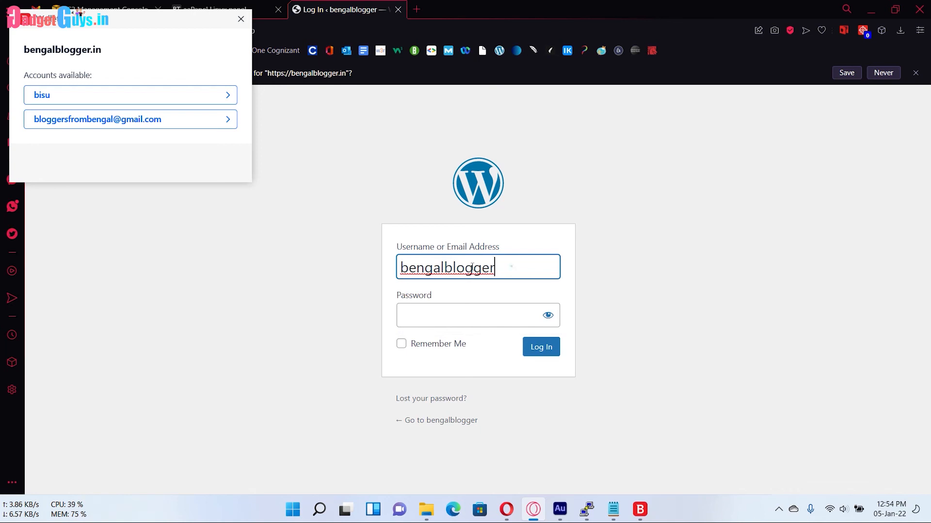
{"action": "double_click", "coordinate": [434, 262]}
{"action": "key", "text": "BackSpace"}
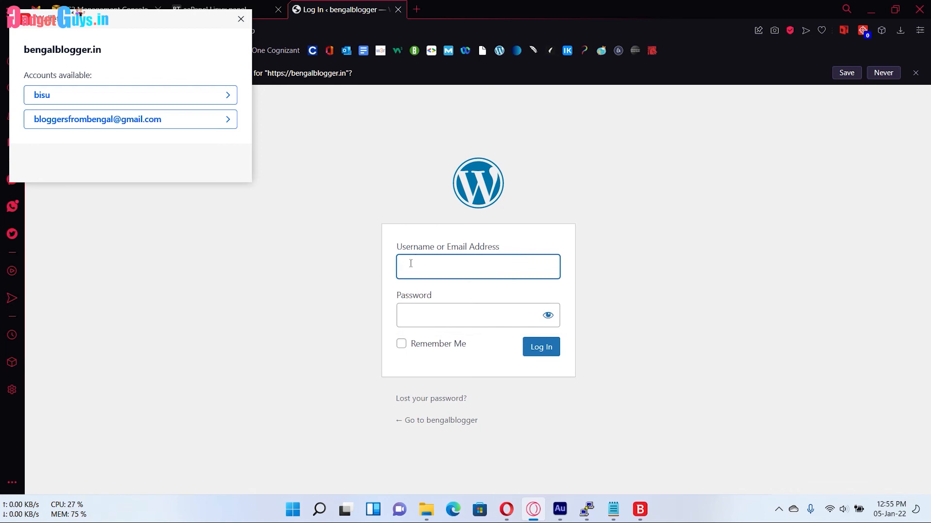
Step: Log in to the WordPress site with the administrator's username and account password, and dismiss the password-saving prompts
{"action": "left_click", "coordinate": [428, 294]}
{"action": "left_click", "coordinate": [421, 292]}
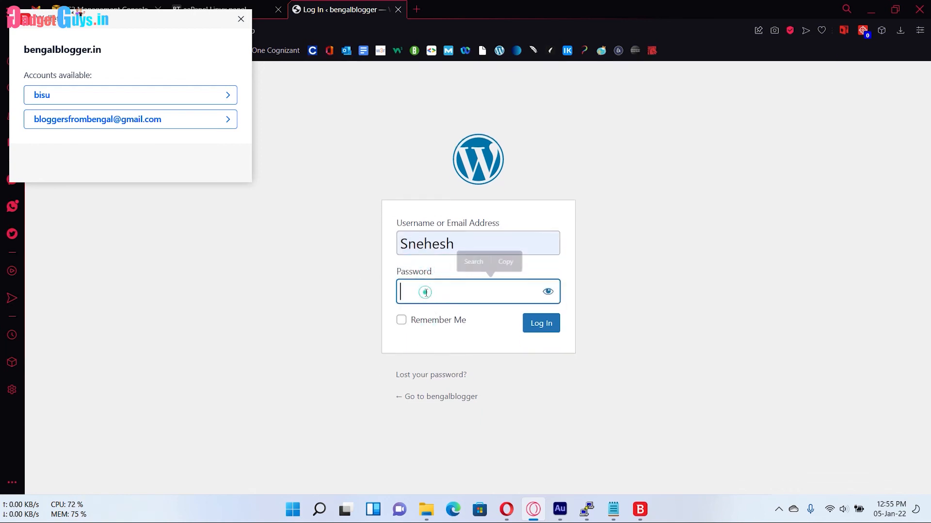
{"action": "right_click", "coordinate": [421, 292]}
{"action": "left_click", "coordinate": [493, 190]}
{"action": "left_click", "coordinate": [543, 323]}
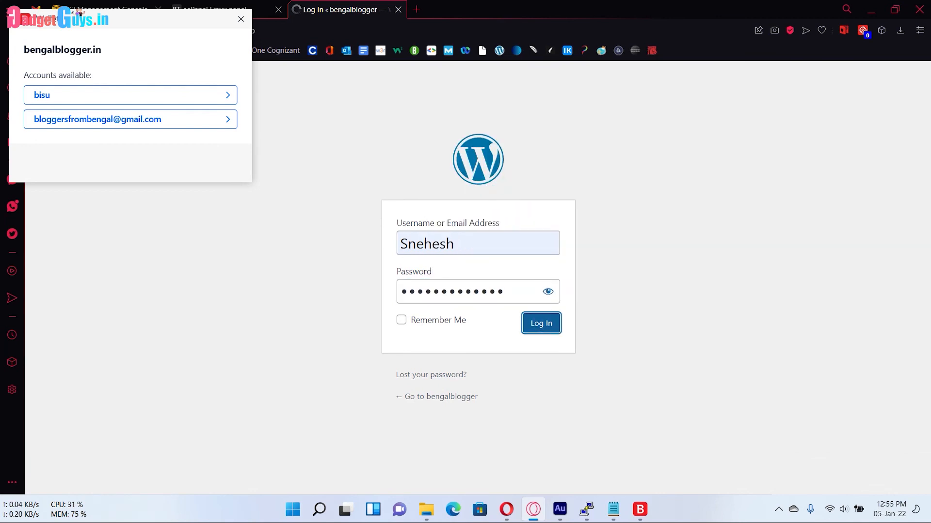
{"action": "left_click", "coordinate": [241, 18]}
{"action": "left_click", "coordinate": [316, 9]}
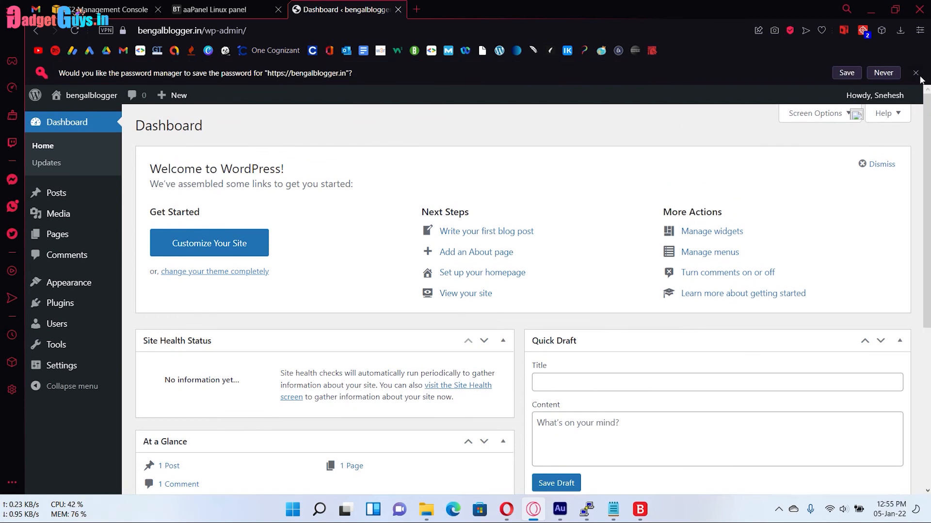
{"action": "left_click", "coordinate": [916, 73]}
Step: Open the bengalblogger front page in a new tab, look through it, and return to the dashboard
{"action": "mouse_move", "coordinate": [87, 72]}
{"action": "right_click", "coordinate": [80, 92]}
{"action": "left_click", "coordinate": [101, 103]}
{"action": "left_click", "coordinate": [458, 8]}
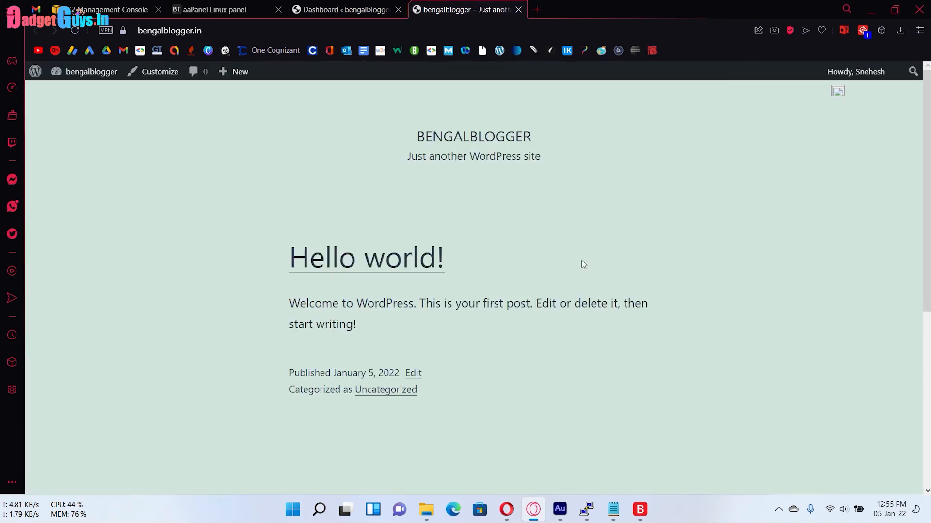
{"action": "scroll", "coordinate": [615, 252], "scroll_direction": "down", "scroll_amount": 6}
{"action": "scroll", "coordinate": [565, 193], "scroll_direction": "up", "scroll_amount": 5}
{"action": "left_click", "coordinate": [347, 9]}
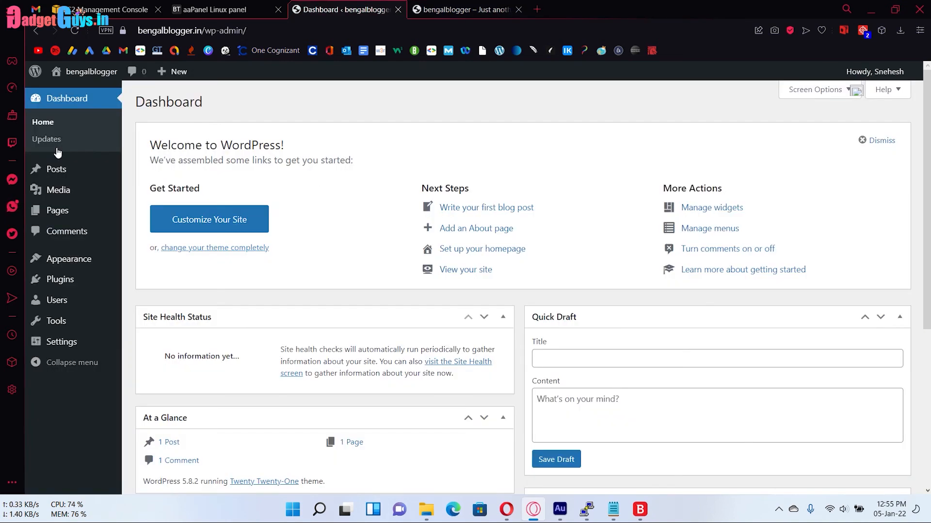
Step: Open the Hello world! post from the bengalblogger front page
{"action": "left_click", "coordinate": [433, 6]}
{"action": "scroll", "coordinate": [337, 341], "scroll_direction": "down", "scroll_amount": 4}
{"action": "scroll", "coordinate": [398, 221], "scroll_direction": "up", "scroll_amount": 3}
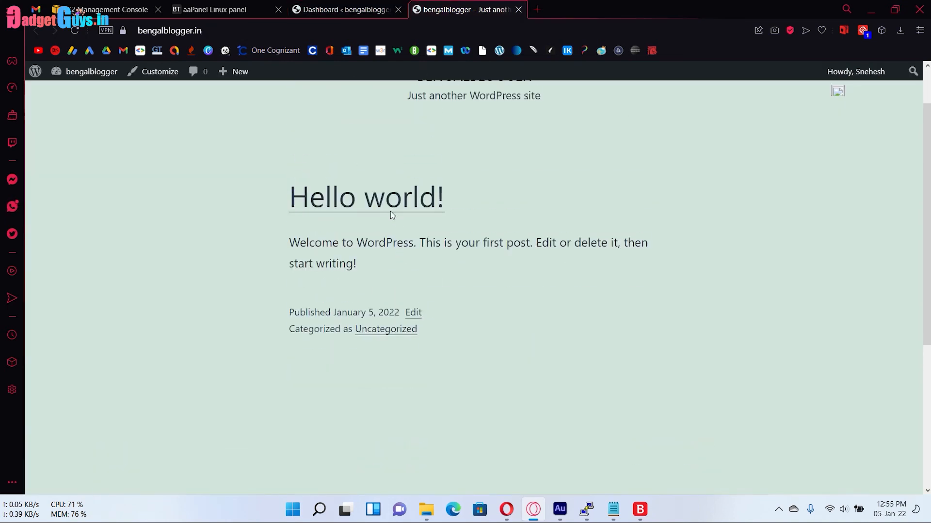
{"action": "left_click", "coordinate": [389, 198]}
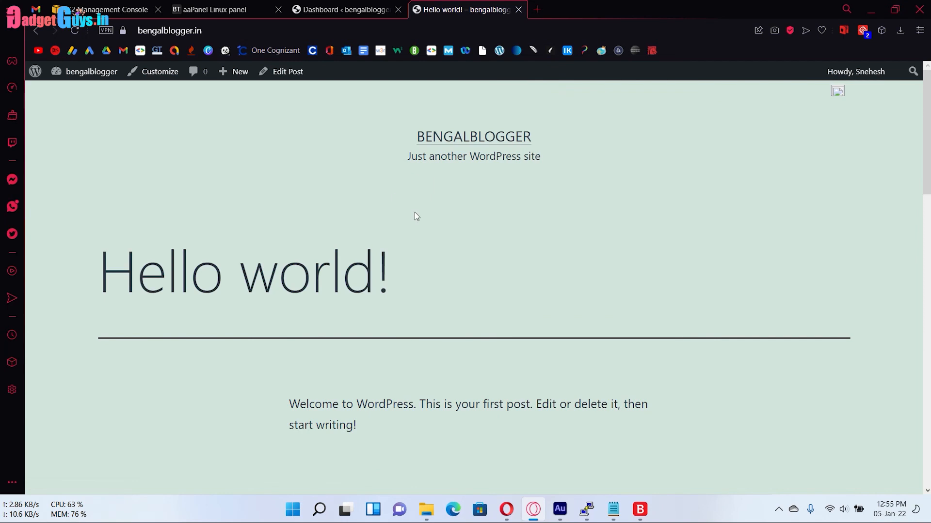
Step: Set the site's permalink structure to Post name in the WordPress settings and save the change
{"action": "left_click", "coordinate": [317, 10]}
{"action": "mouse_move", "coordinate": [69, 340]}
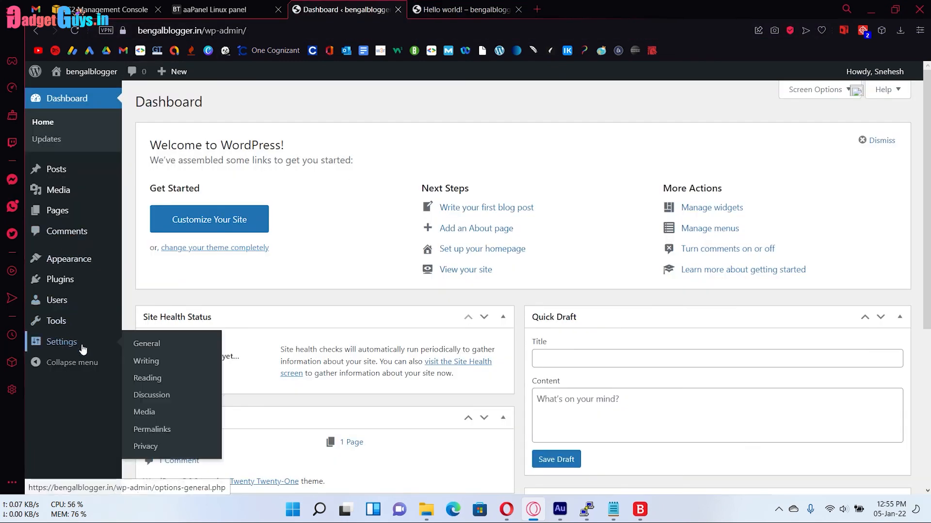
{"action": "left_click", "coordinate": [160, 429]}
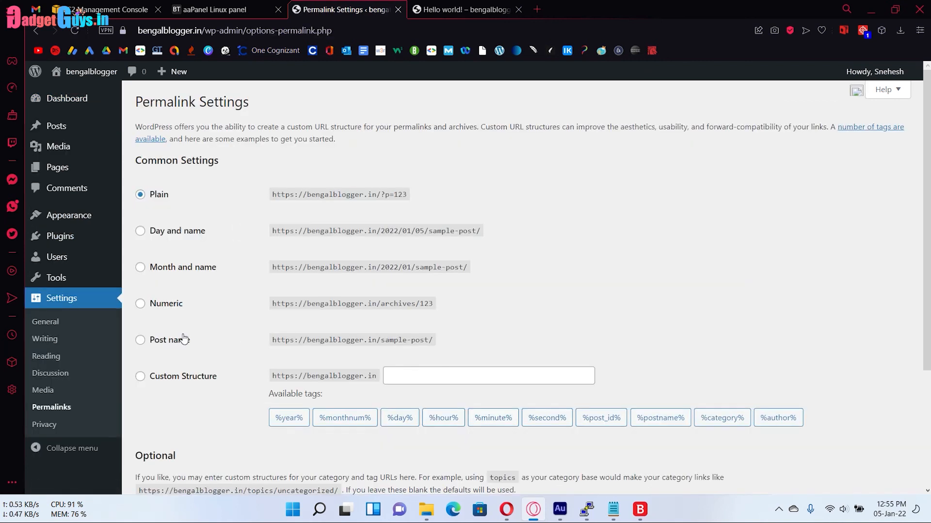
{"action": "left_click", "coordinate": [179, 341]}
{"action": "scroll", "coordinate": [179, 341], "scroll_direction": "down", "scroll_amount": 3}
{"action": "left_click", "coordinate": [163, 432]}
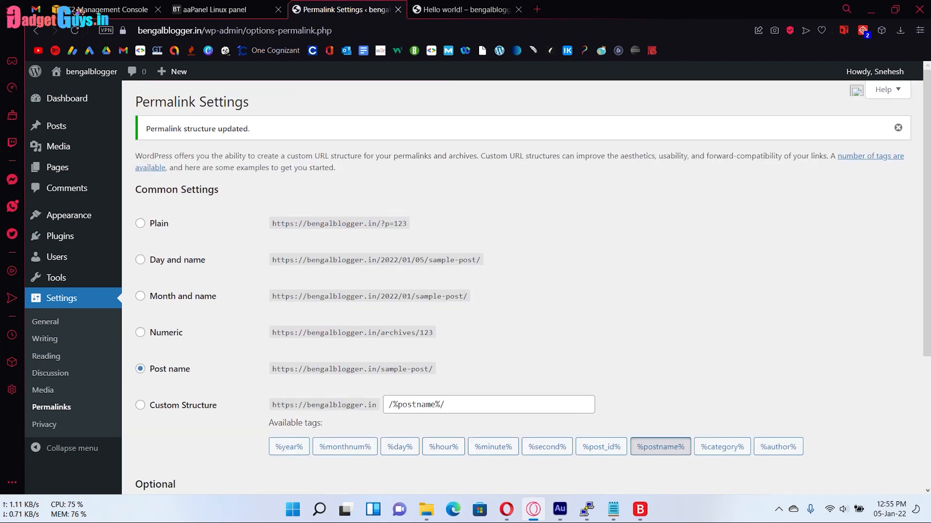
Step: Reload the Hello world! post, check its web address, and return to the permalink settings
{"action": "left_click", "coordinate": [489, 9]}
{"action": "left_click", "coordinate": [76, 31]}
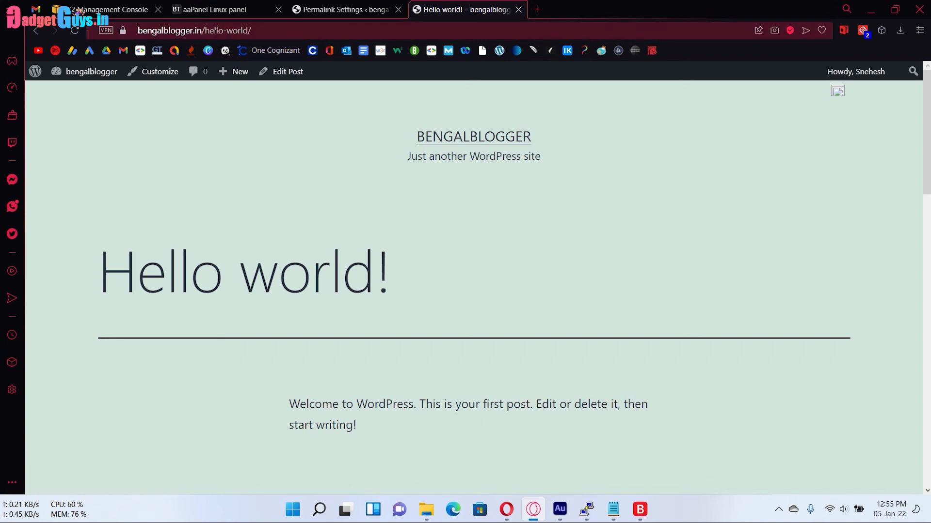
{"action": "left_click", "coordinate": [264, 30]}
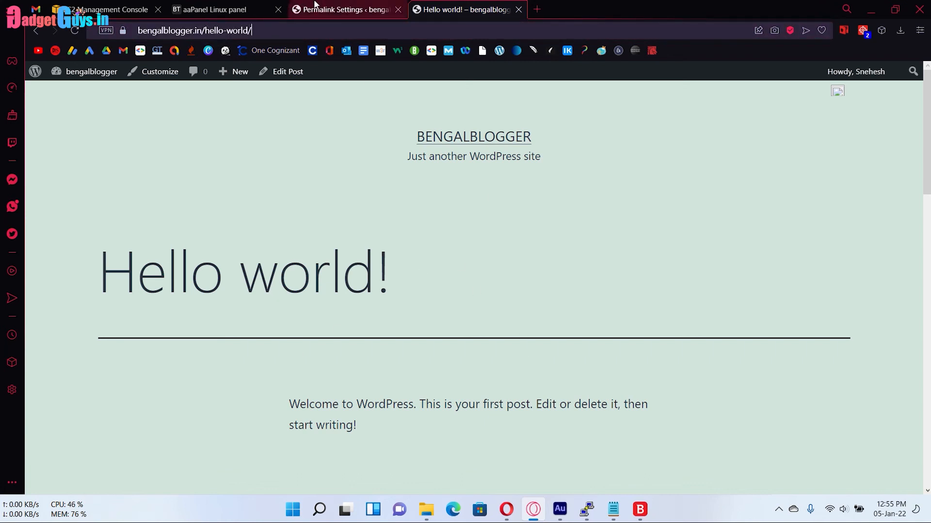
{"action": "left_click", "coordinate": [315, 4]}
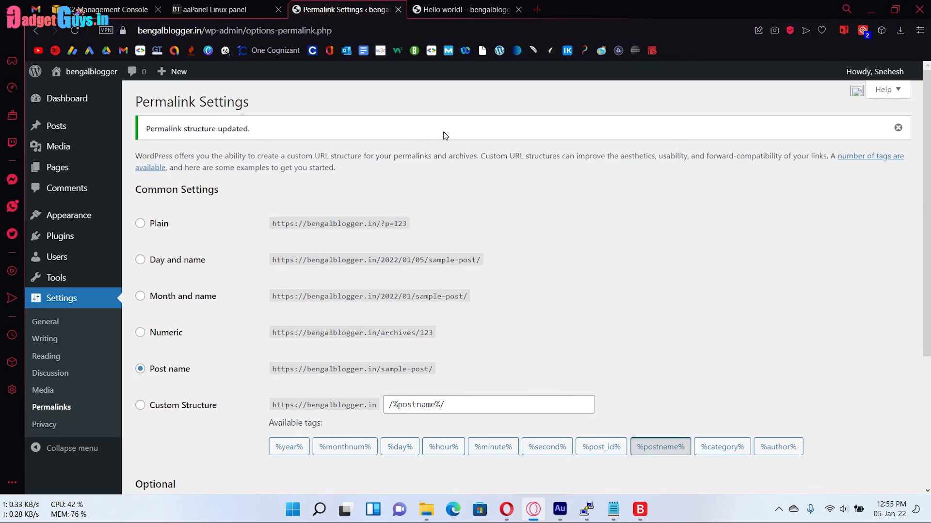